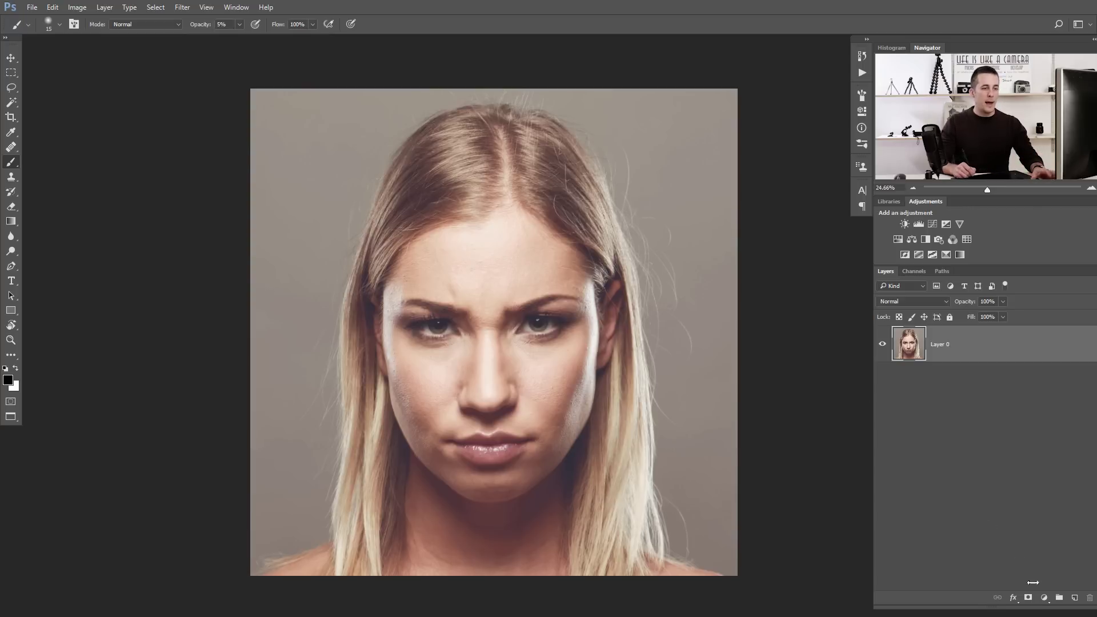
Step: Add a Hue/Saturation adjustment layer above the portrait with Saturation set to -100
click(1044, 597)
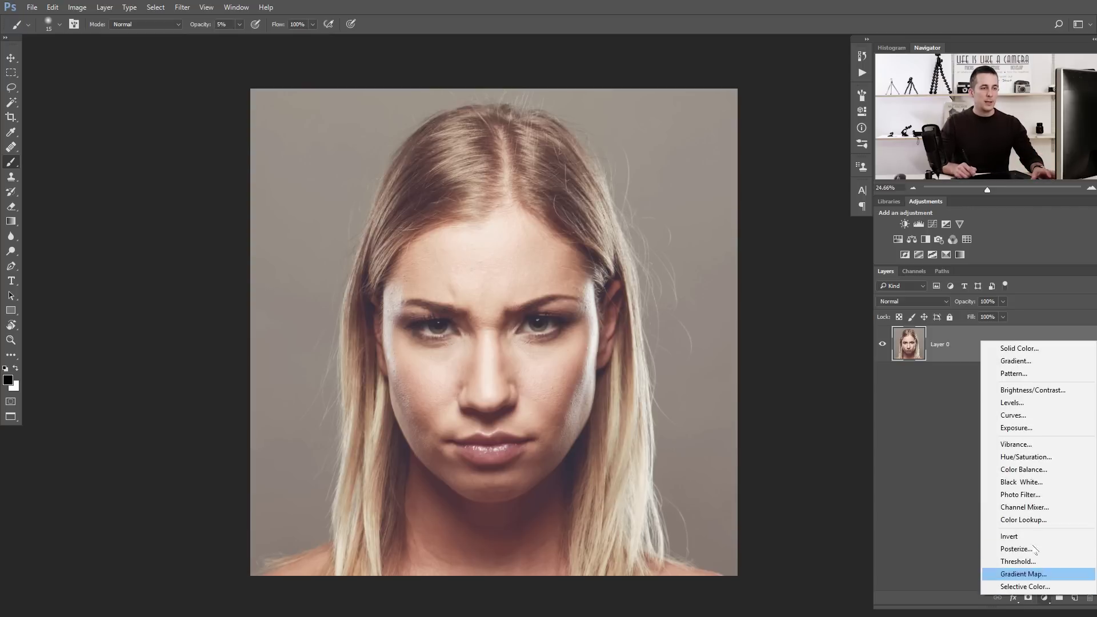
click(1020, 457)
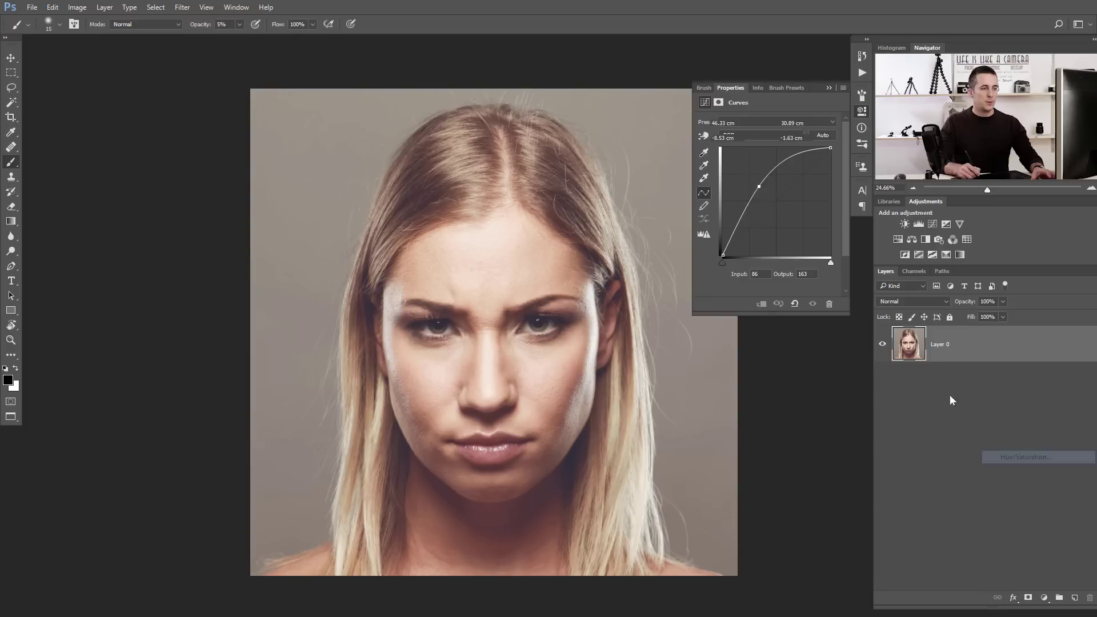
drag(767, 185, 683, 182)
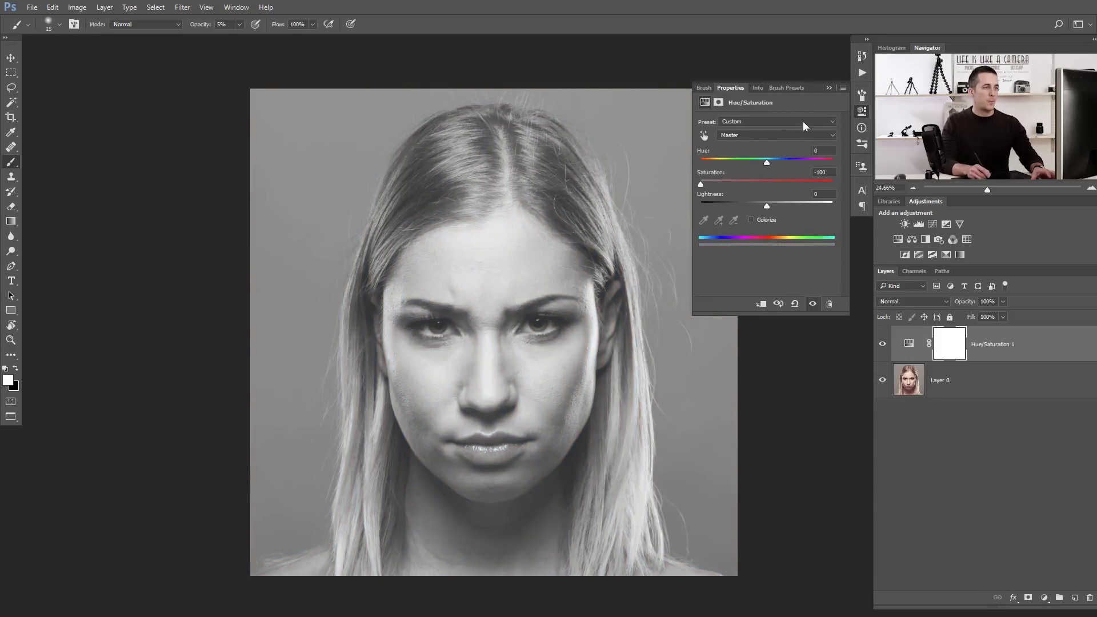
click(830, 88)
Step: Add a Curves adjustment layer with the black point at input 42, a shadow point at input 99, output 68, and slightly raised highlights
click(1041, 596)
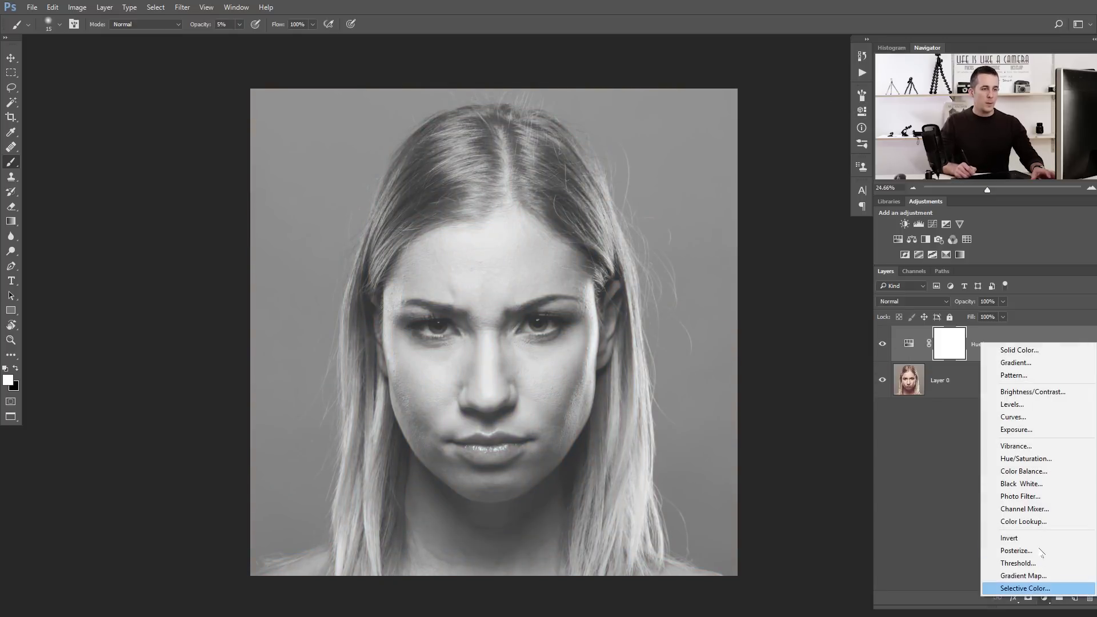
click(1011, 419)
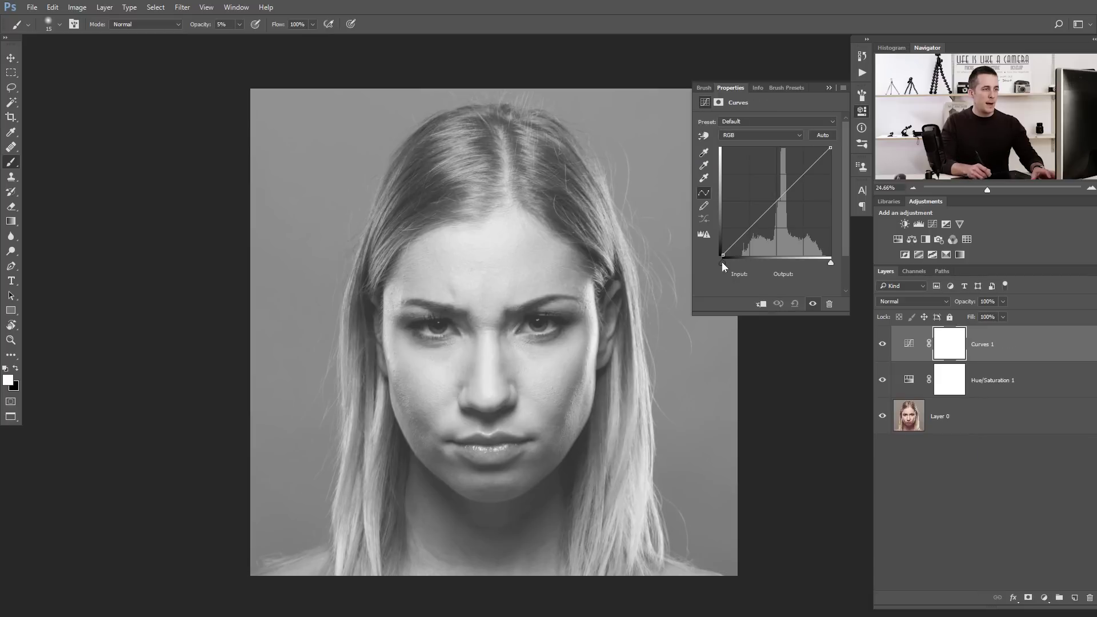
drag(722, 262, 740, 263)
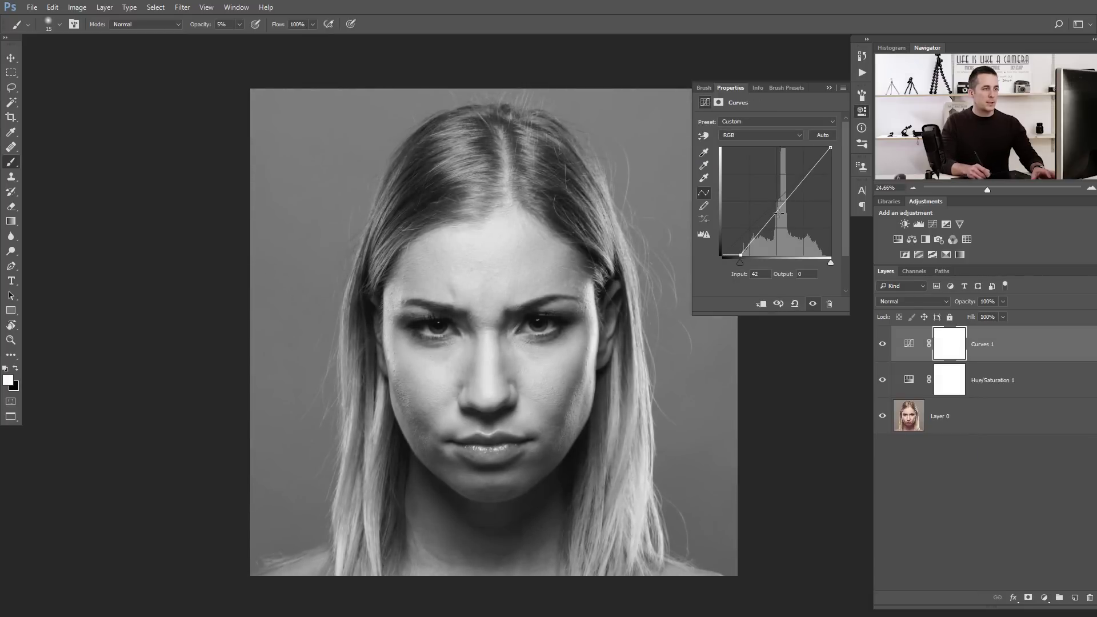
click(765, 226)
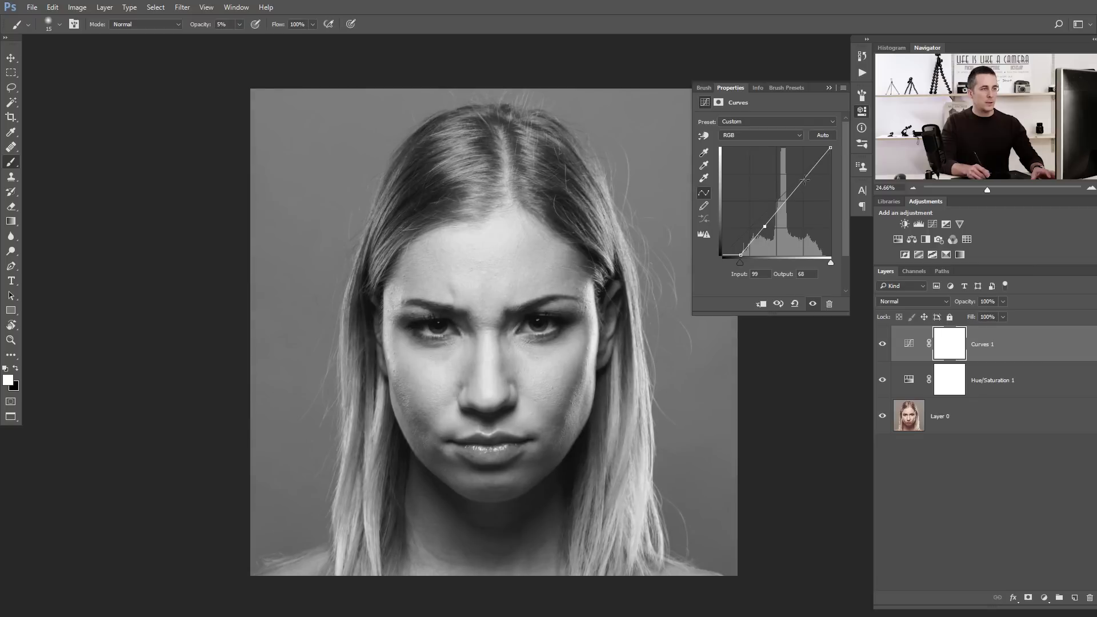
drag(802, 182, 801, 176)
click(829, 88)
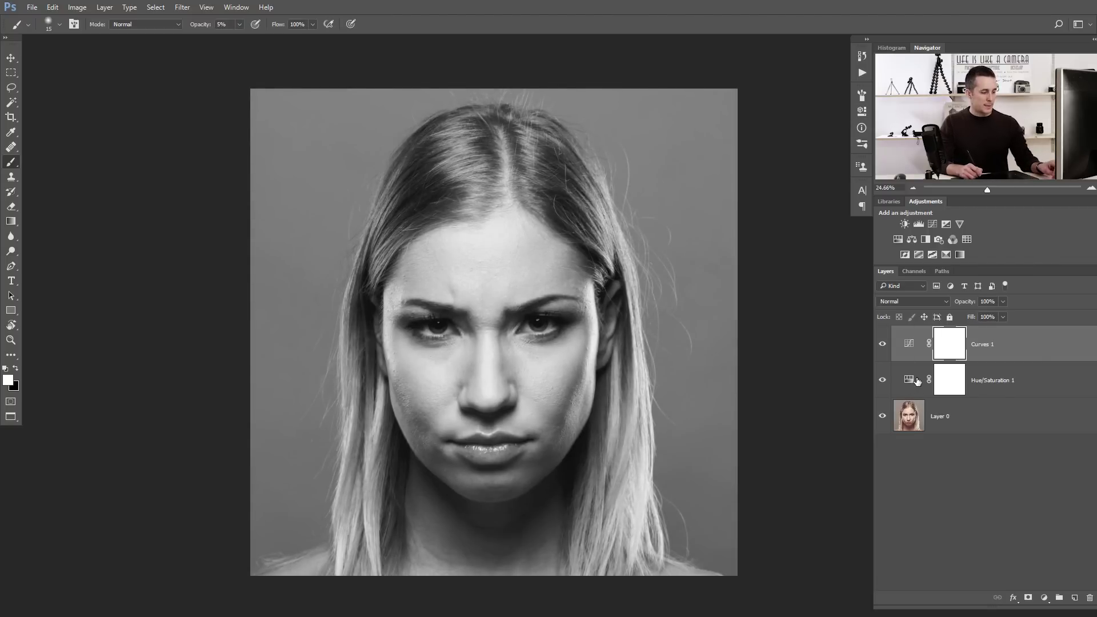
Step: Stamp all visible layers onto a new top layer and apply a Gaussian Blur with a 15.3-pixel radius
key(x)
key(ctrl+shift+alt+e)
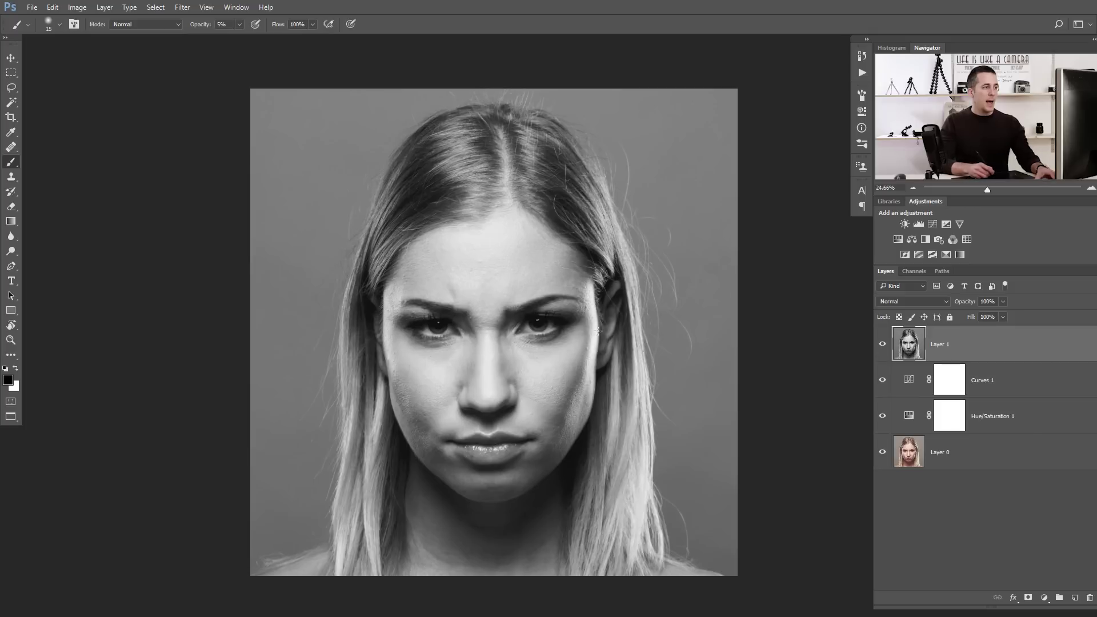
click(182, 7)
mouse_move(188, 134)
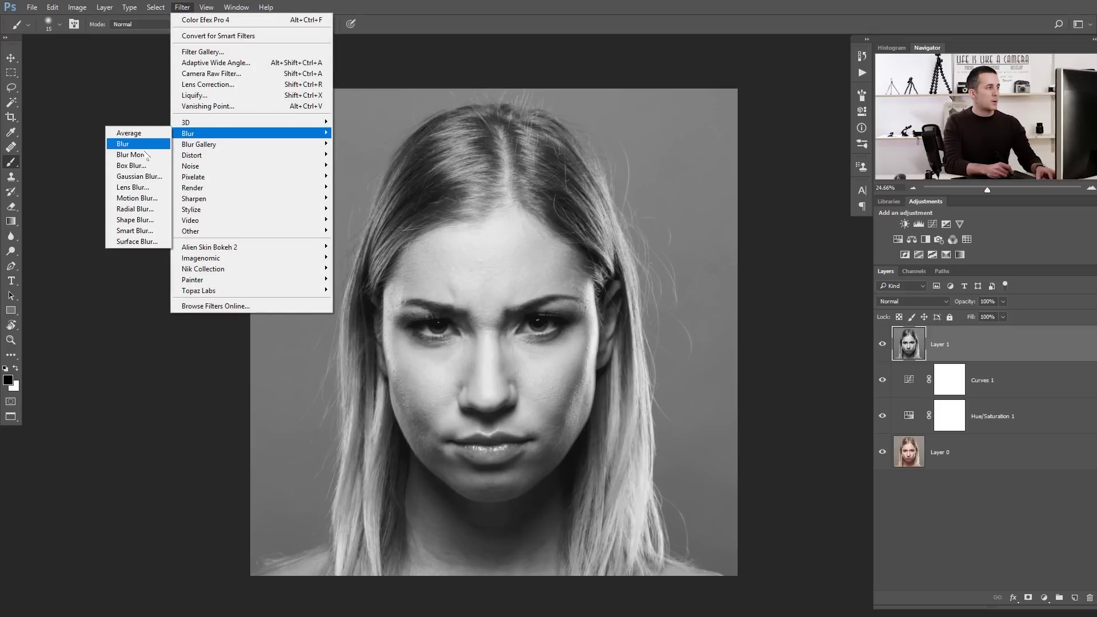
click(146, 177)
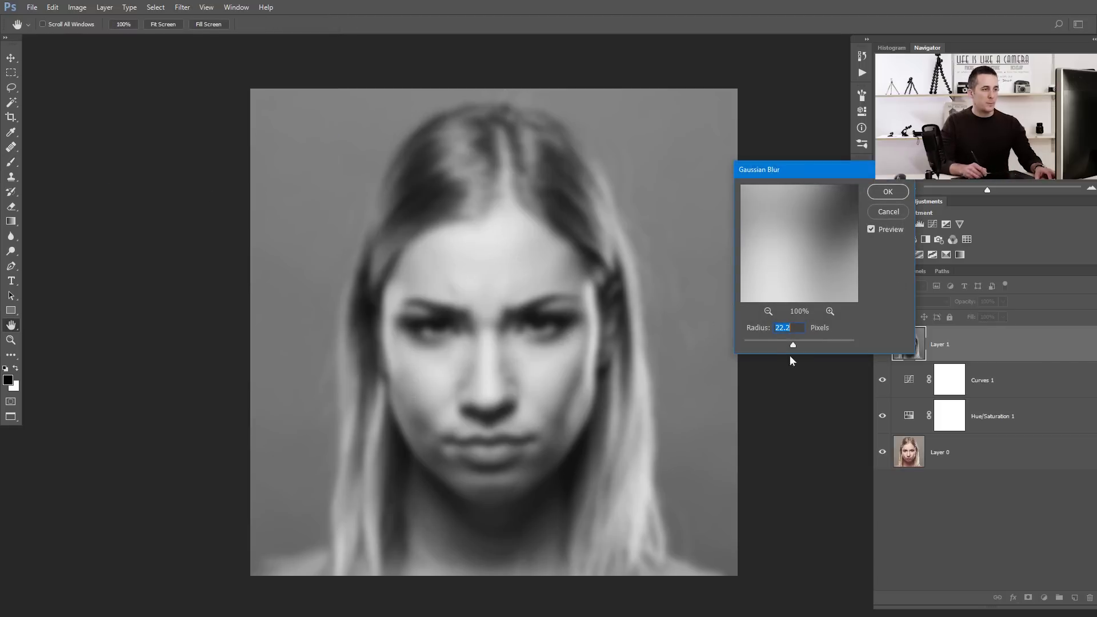
drag(772, 347, 791, 348)
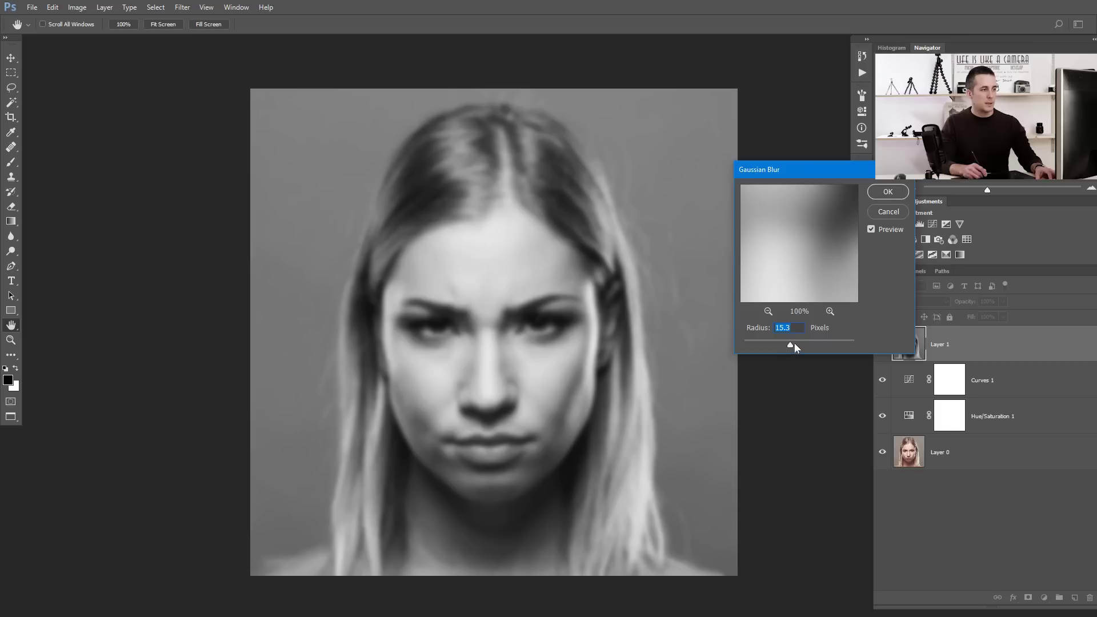
click(889, 193)
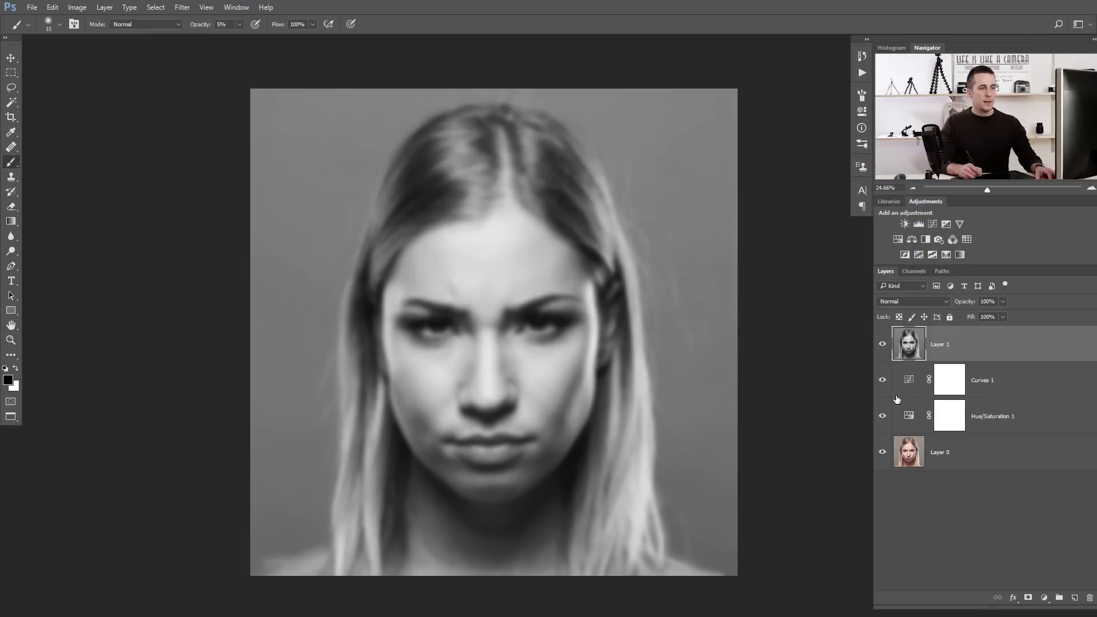
Step: Save the document as a Photoshop file named Displacement map in the Pictures folder, replacing the existing file
click(32, 7)
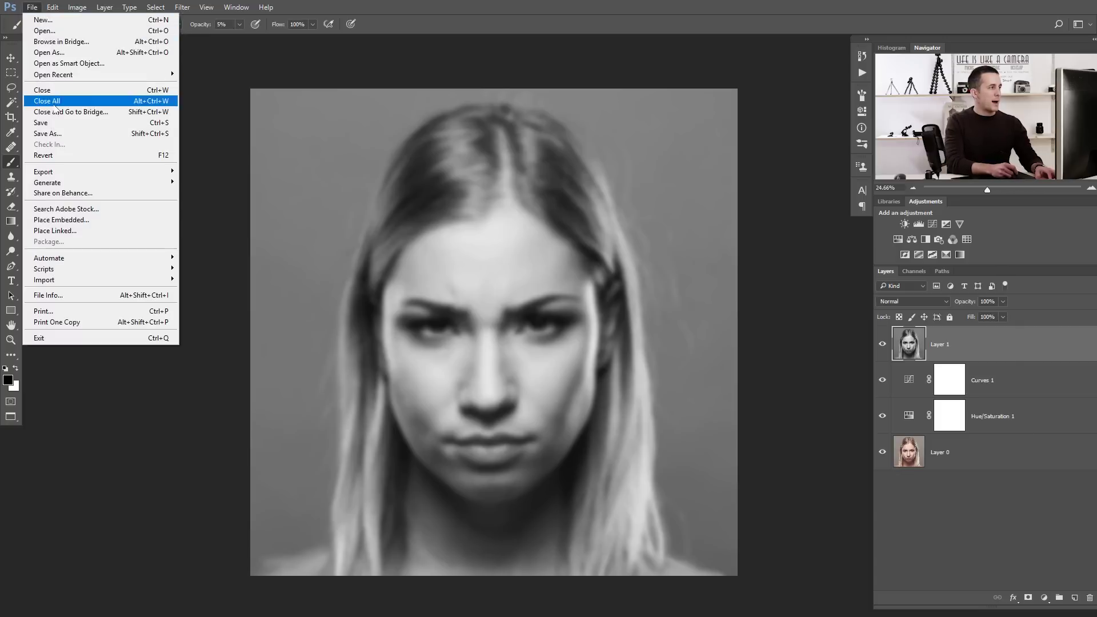
click(52, 134)
click(448, 94)
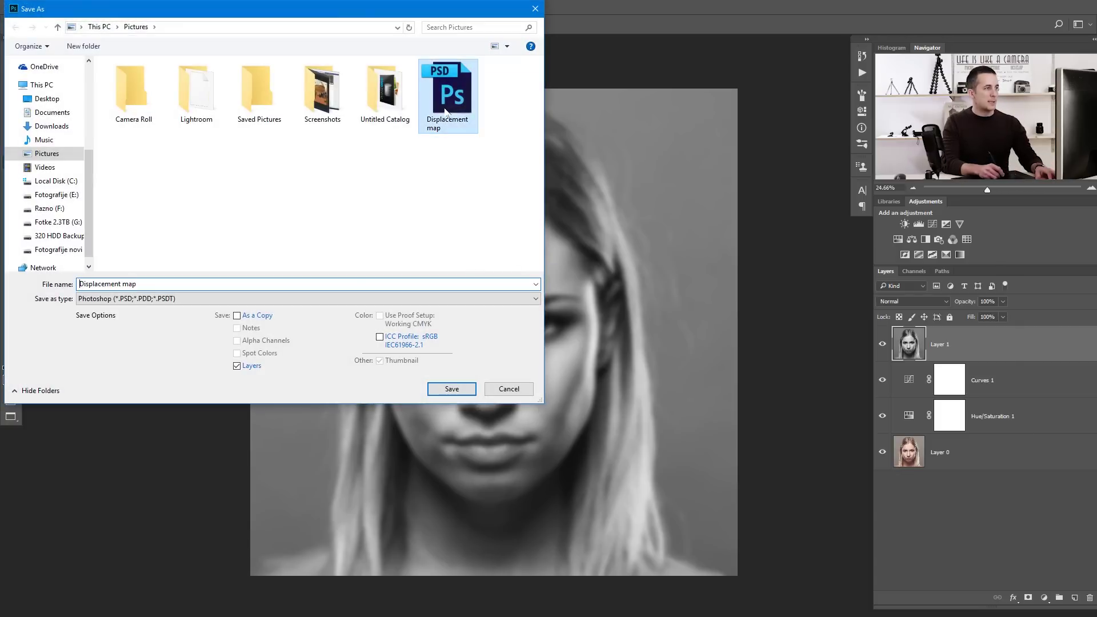
click(452, 389)
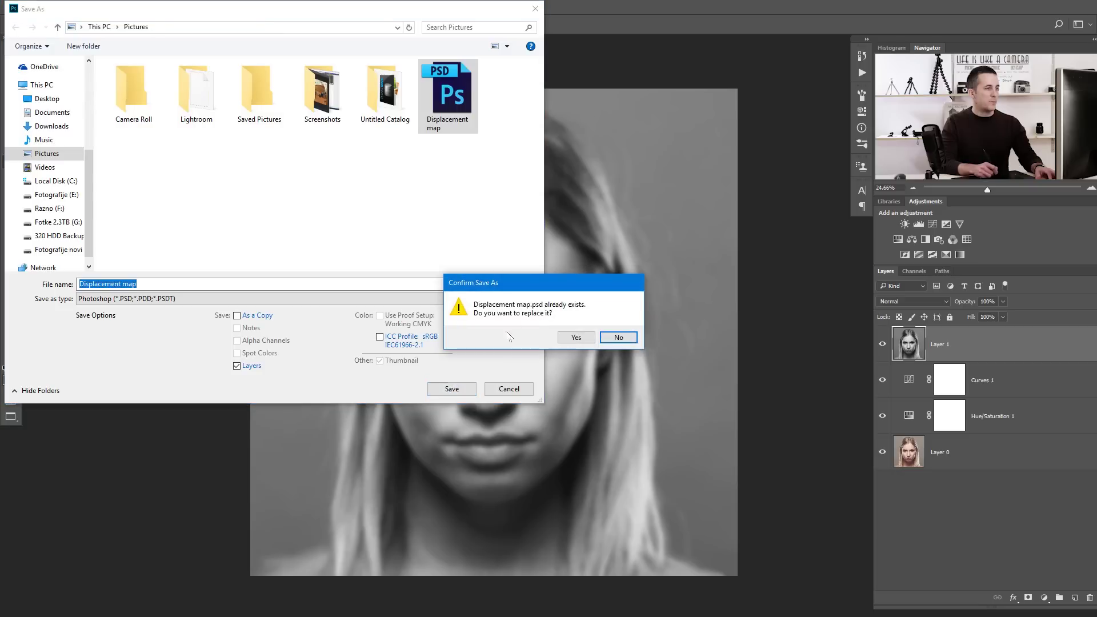
click(577, 338)
click(679, 210)
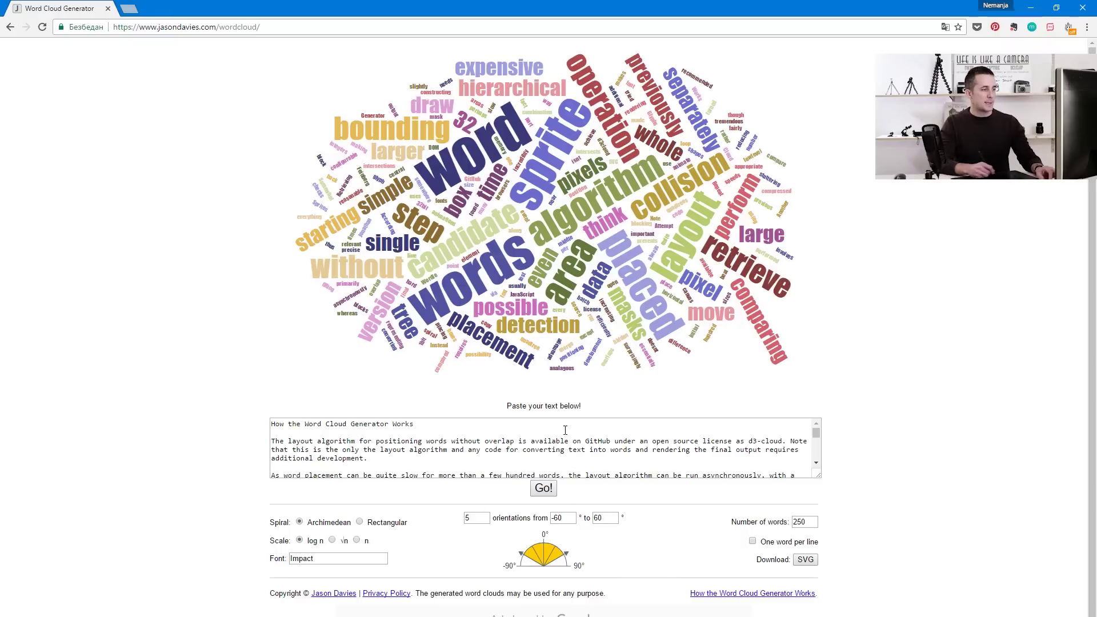
Step: Set the word cloud to 2 orientations from 0° to 90° with a Rectangular spiral, and regenerate its layout
drag(817, 436, 734, 420)
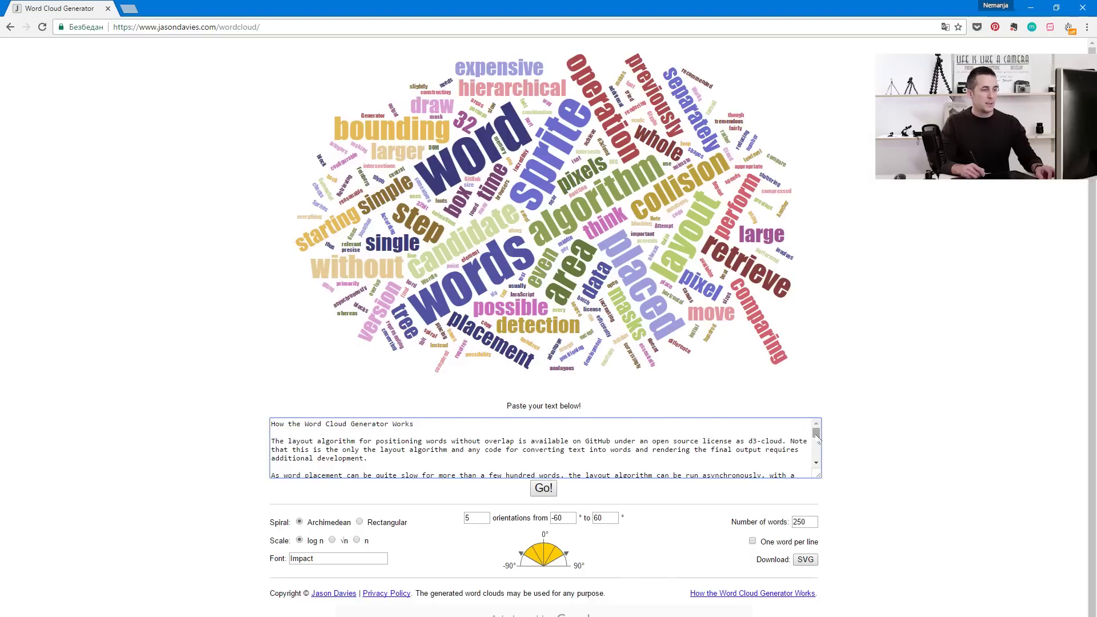
drag(817, 438, 819, 435)
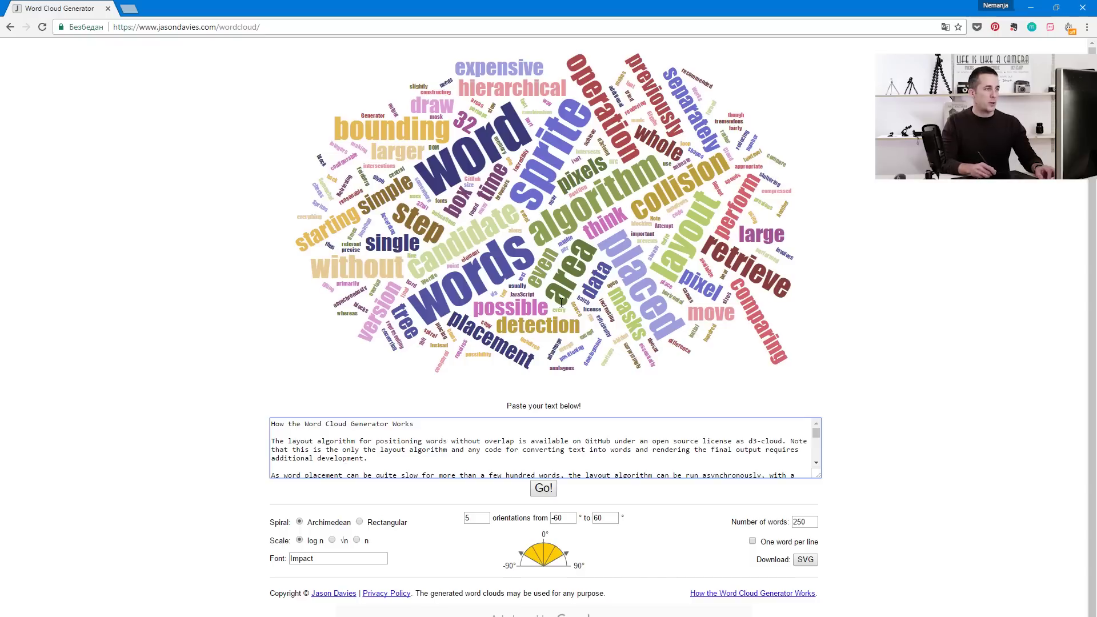
double_click(470, 517)
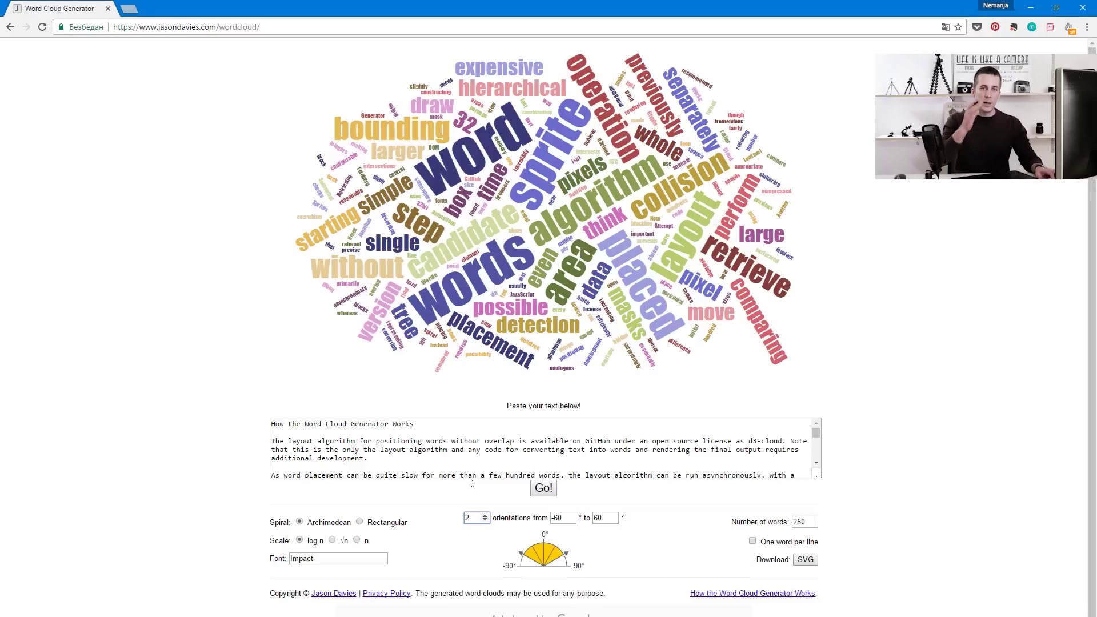
key(Tab)
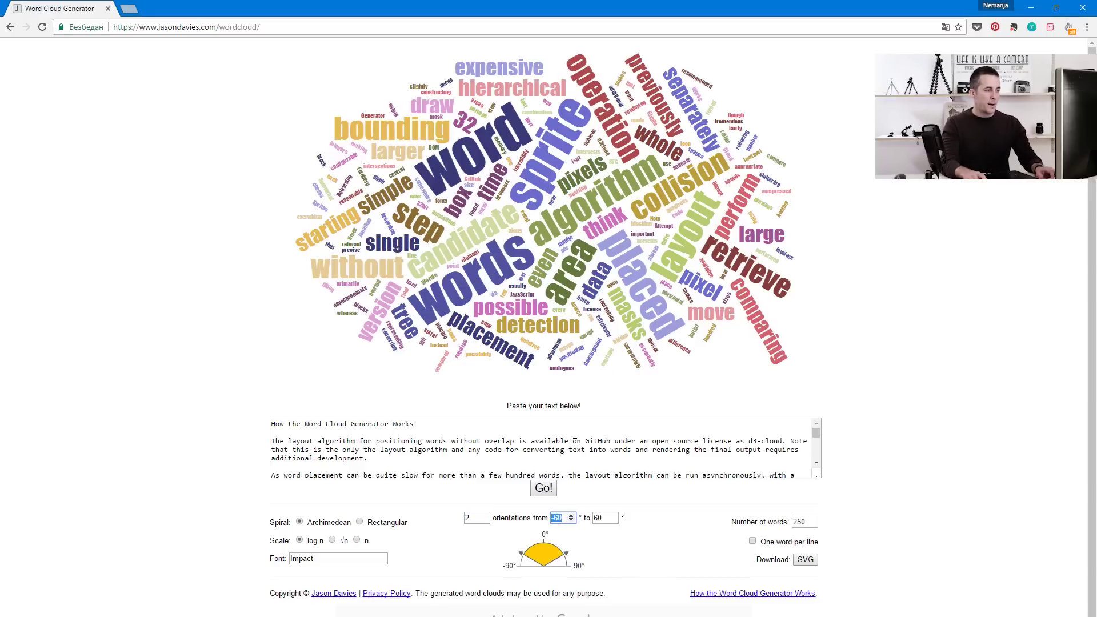
text(0)
key(Tab)
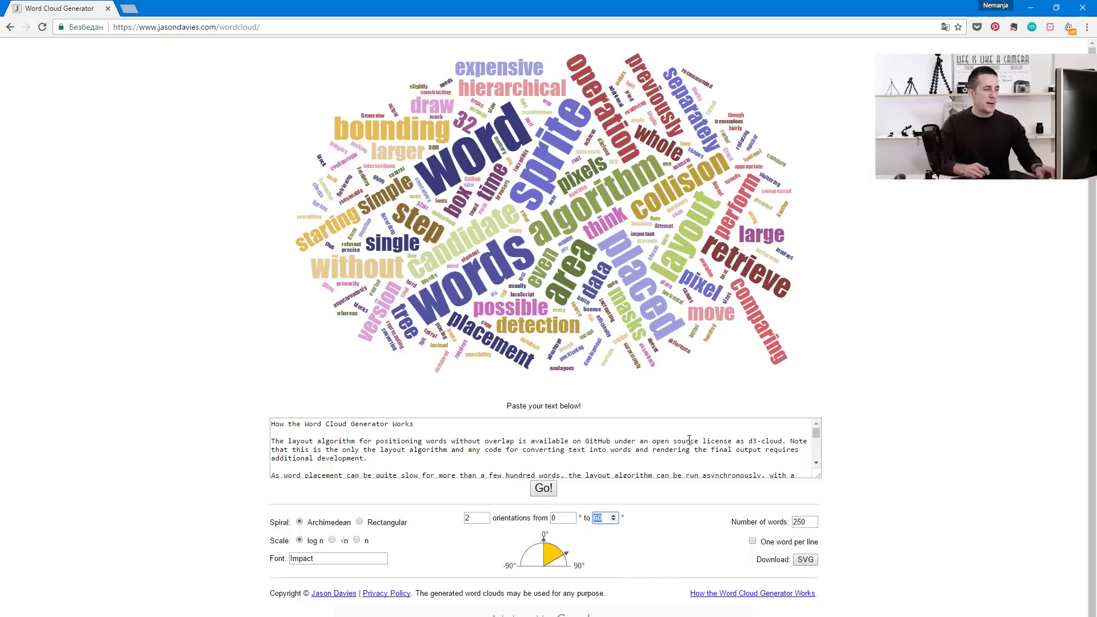
key(Tab)
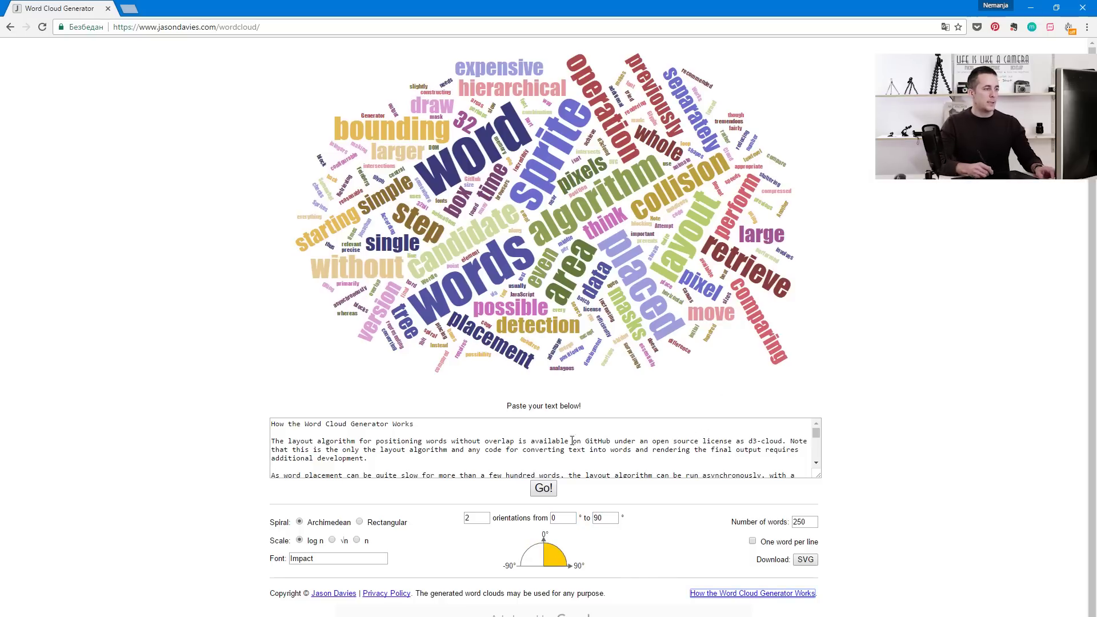
click(360, 522)
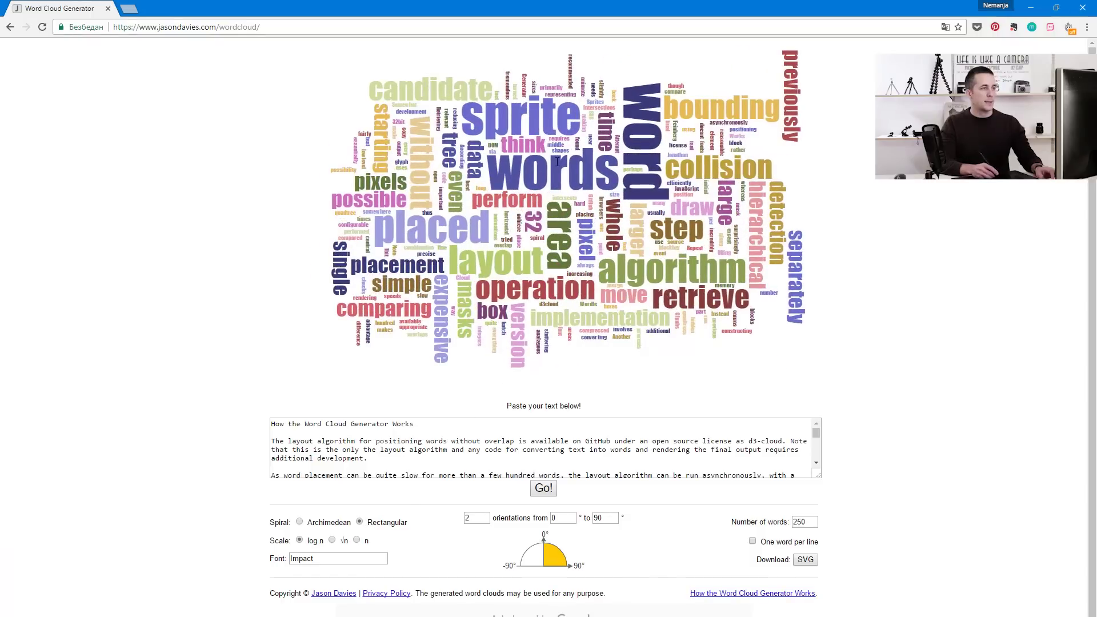
click(550, 490)
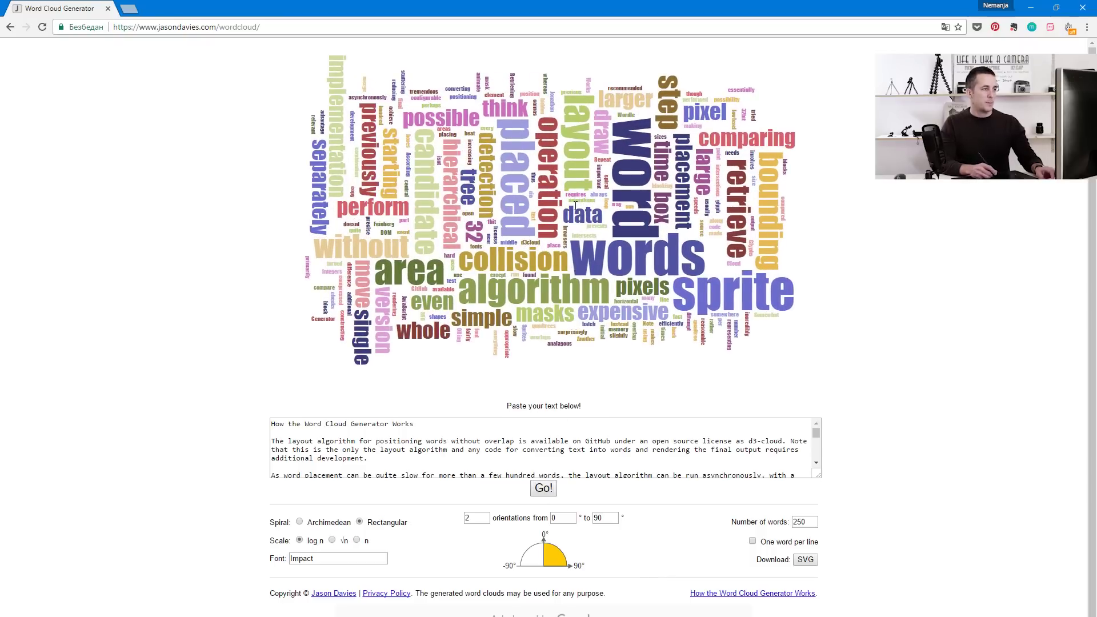
click(544, 489)
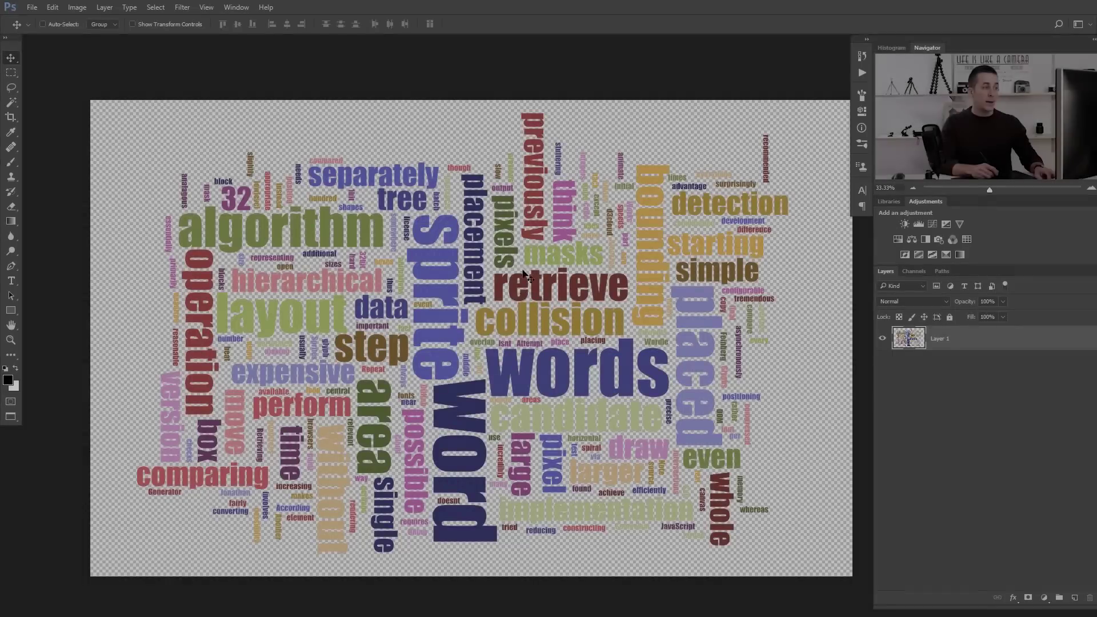
Step: Duplicate the word-cloud layer in Photoshop and hide the original Layer 1
click(516, 304)
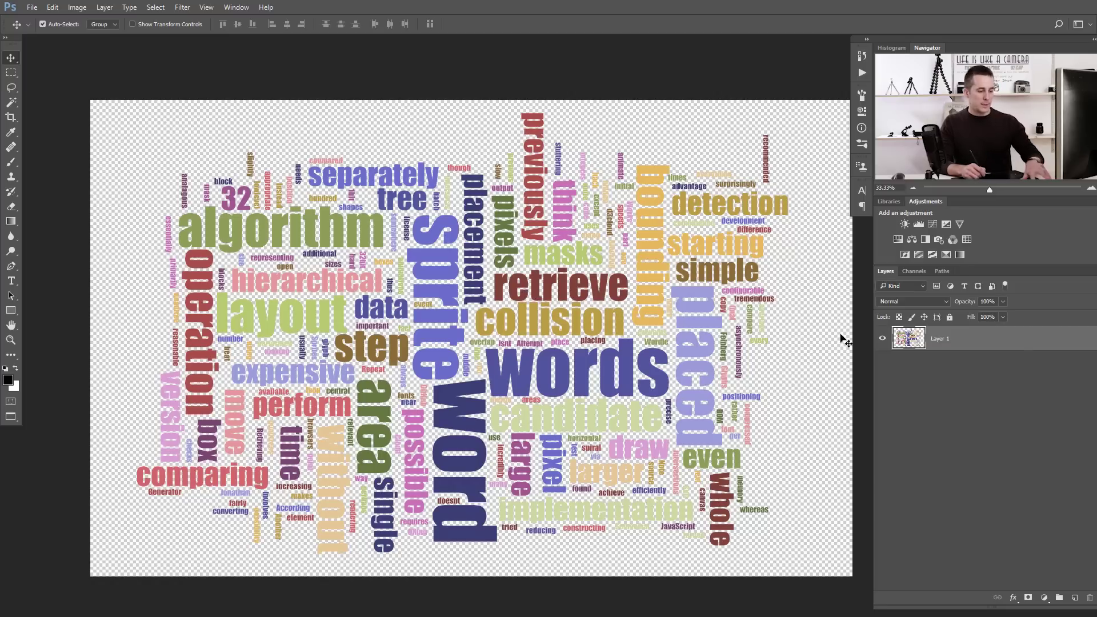
key(ctrl+j)
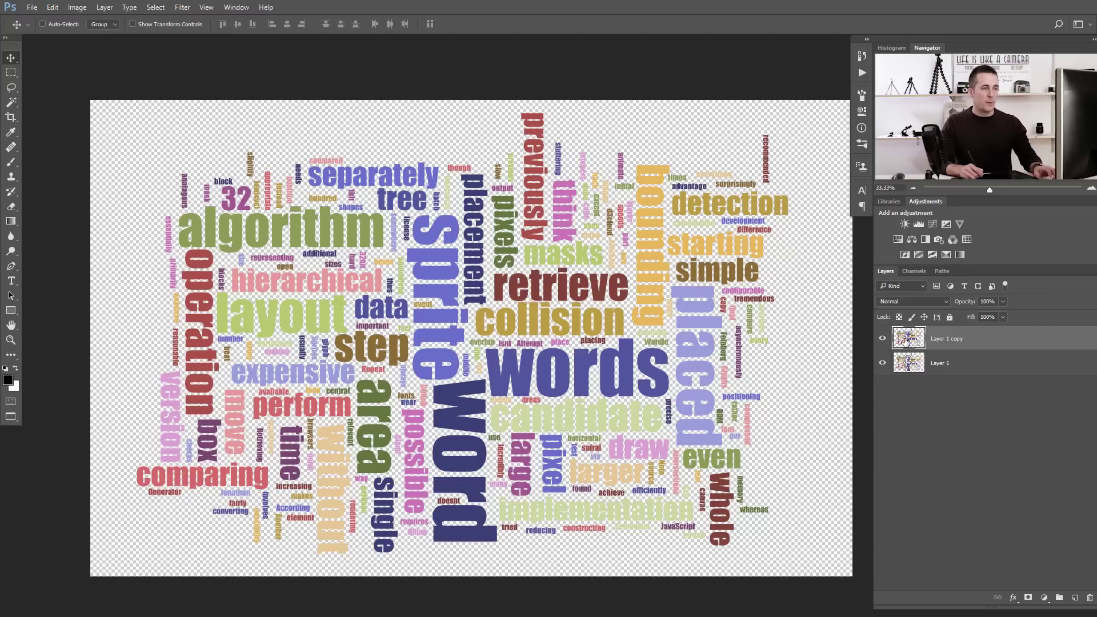
click(882, 363)
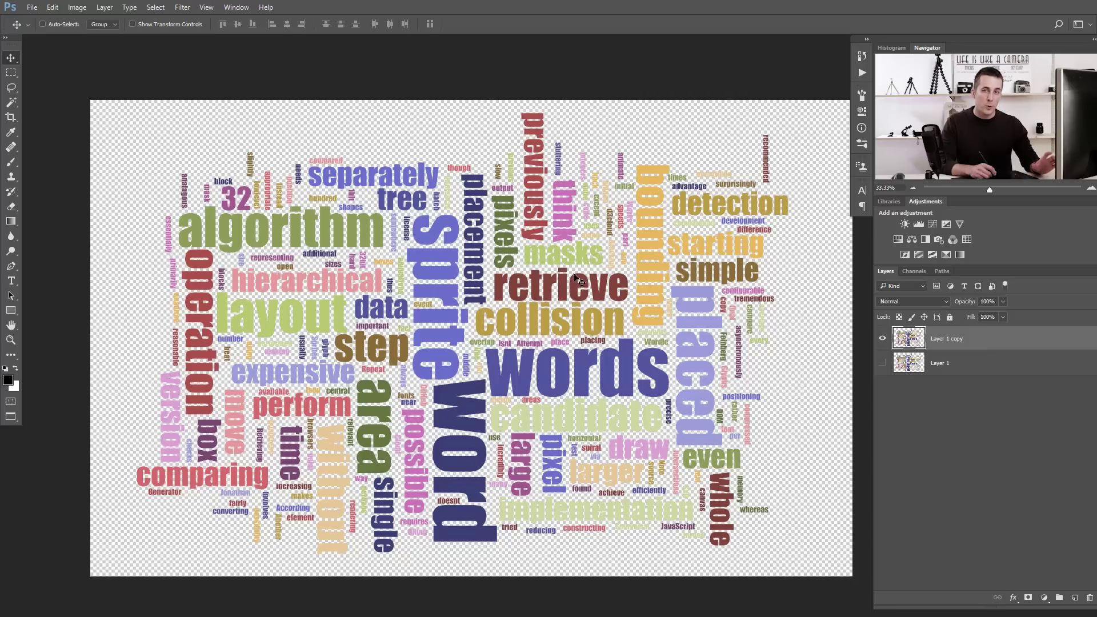
Step: Desaturate the duplicated word-cloud layer and turn its words white with Levels by setting the white input level to 2
key(ctrl)
key(ctrl+shift+u)
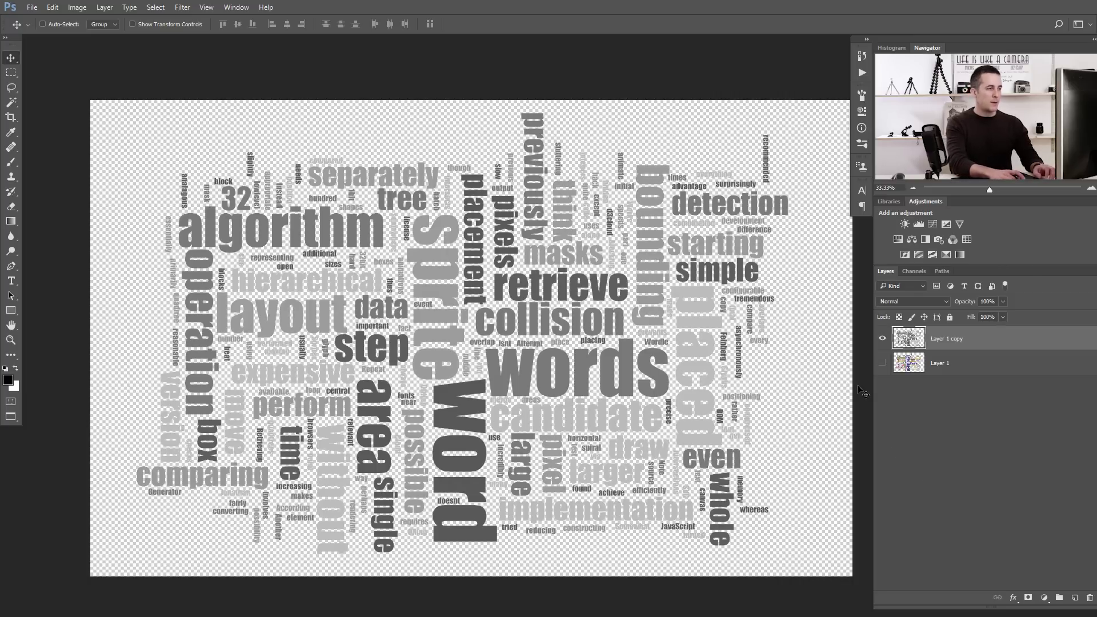
key(ctrl+l)
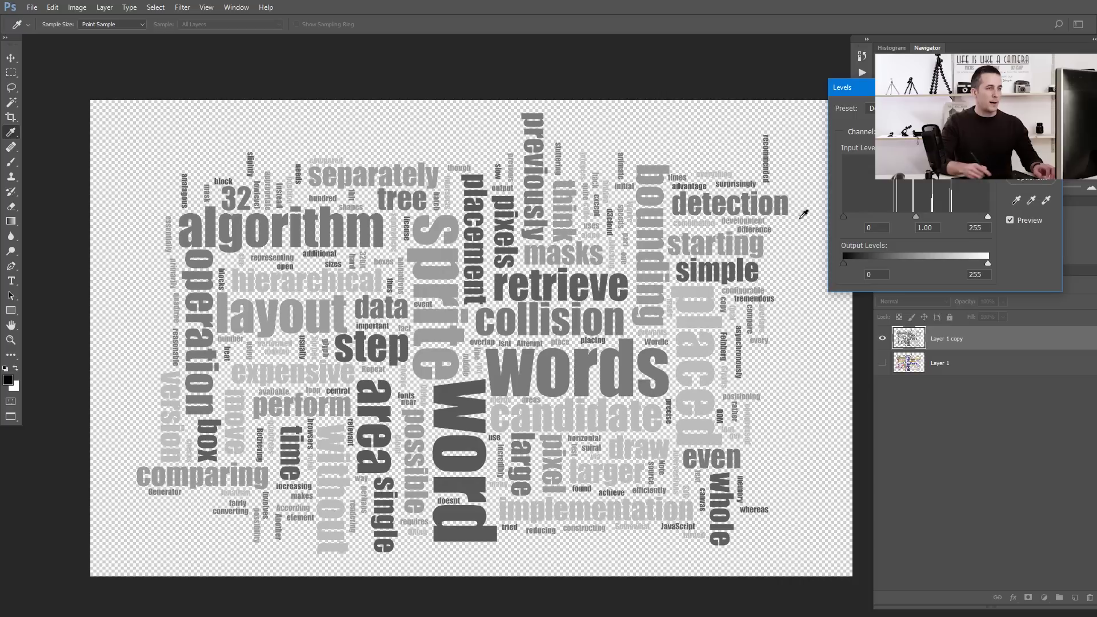
drag(988, 217, 848, 218)
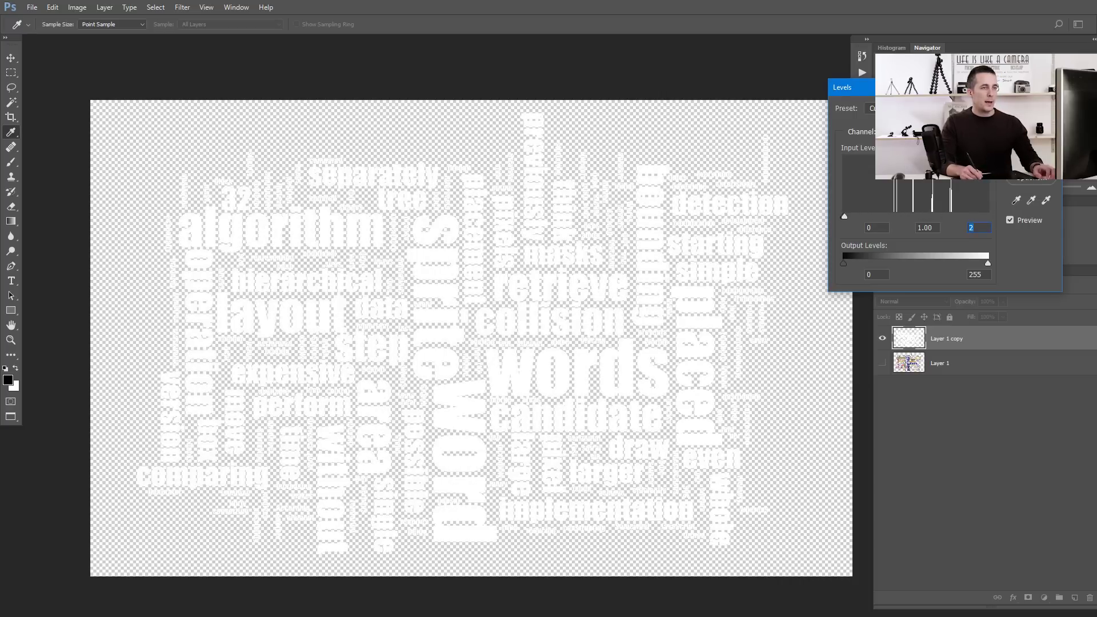
key(Return)
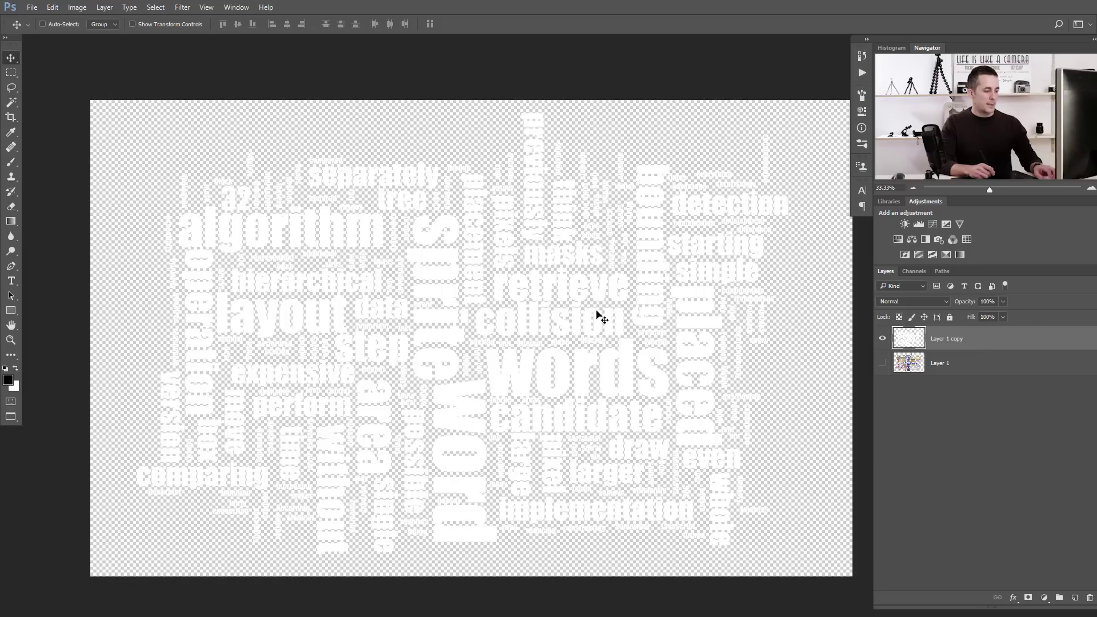
Step: Copy the entire white word-cloud layer and paste it into the portrait document
key(ctrl+a)
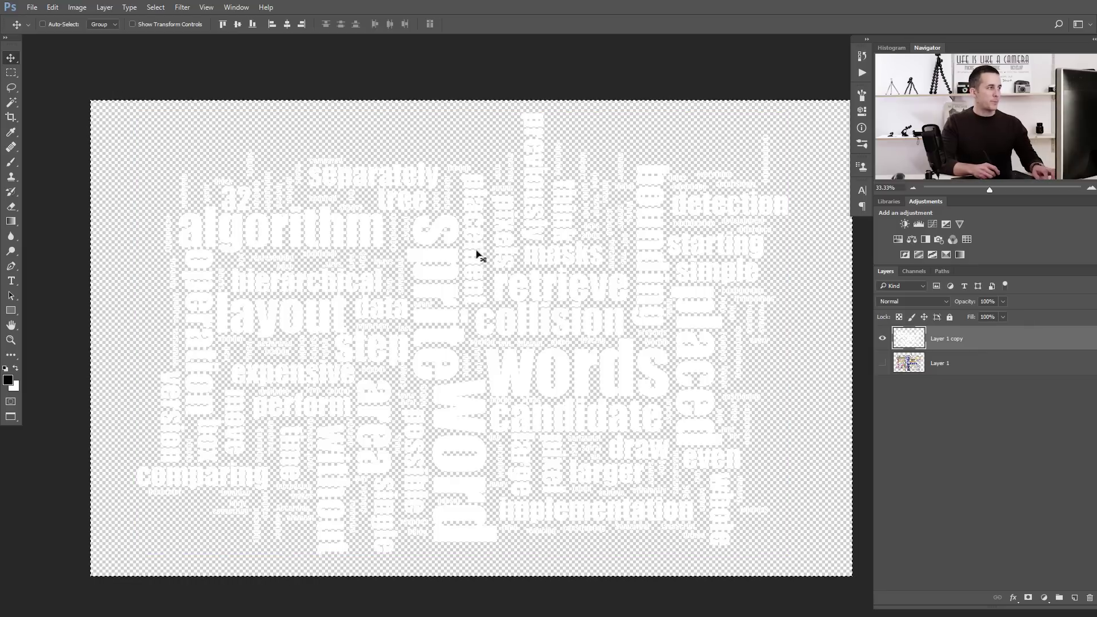
key(ctrl+Tab)
key(ctrl+a)
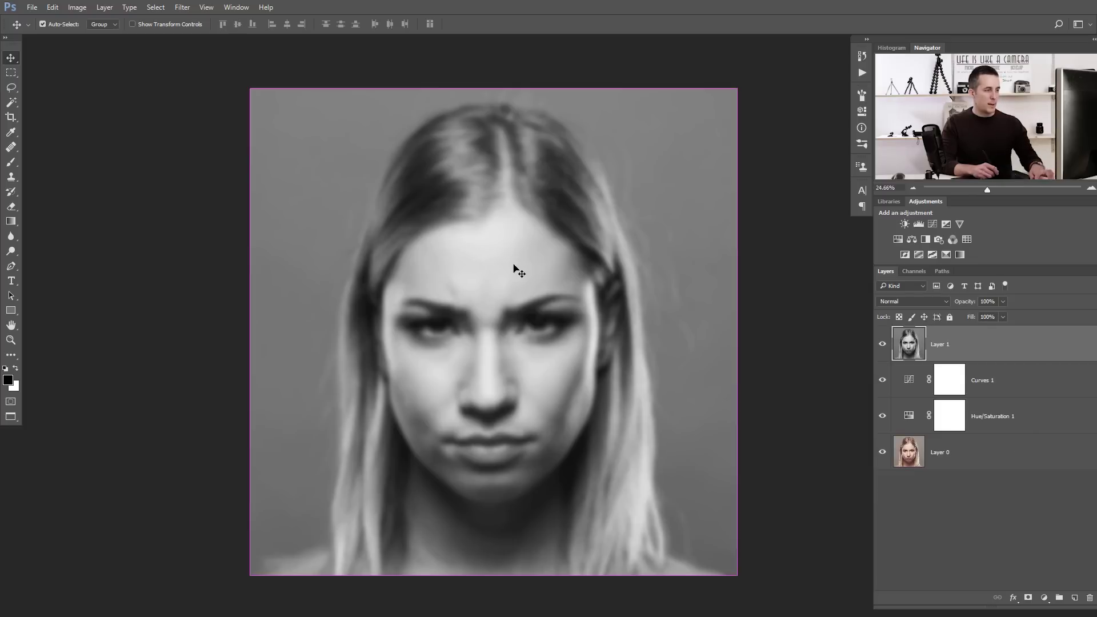
key(ctrl+v)
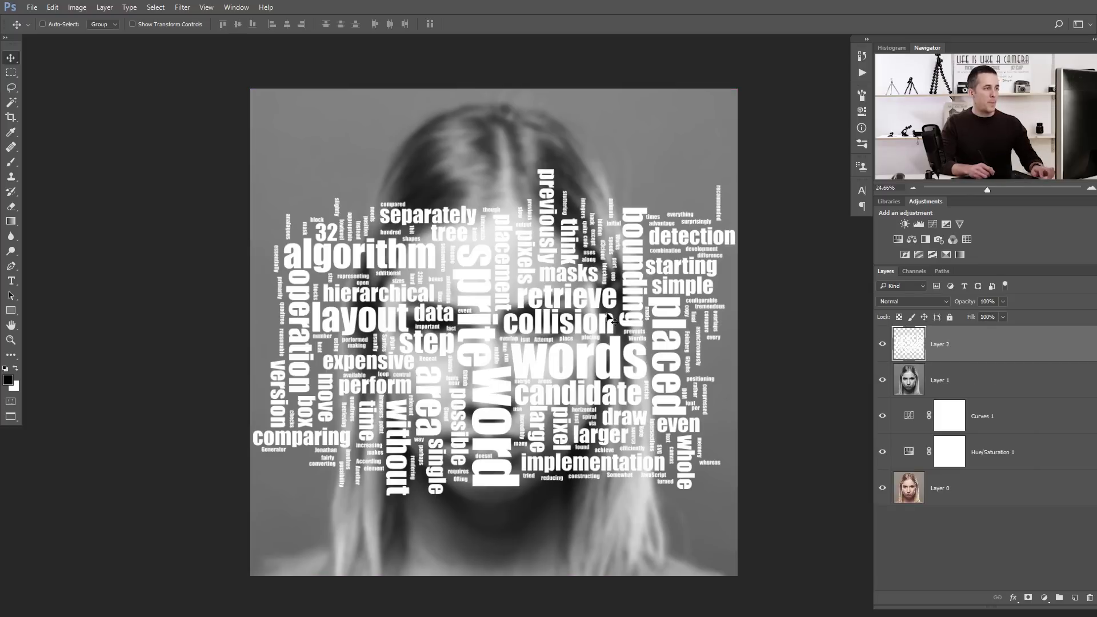
Step: Rename the pasted word-cloud layer as Displacement text
double_click(940, 344)
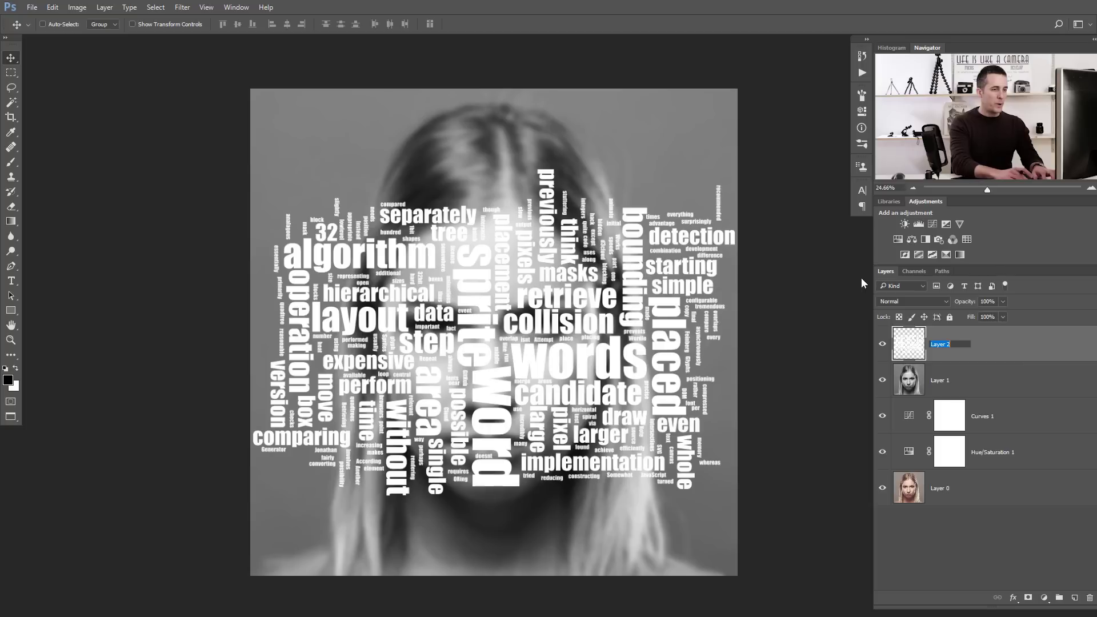
text(Dis)
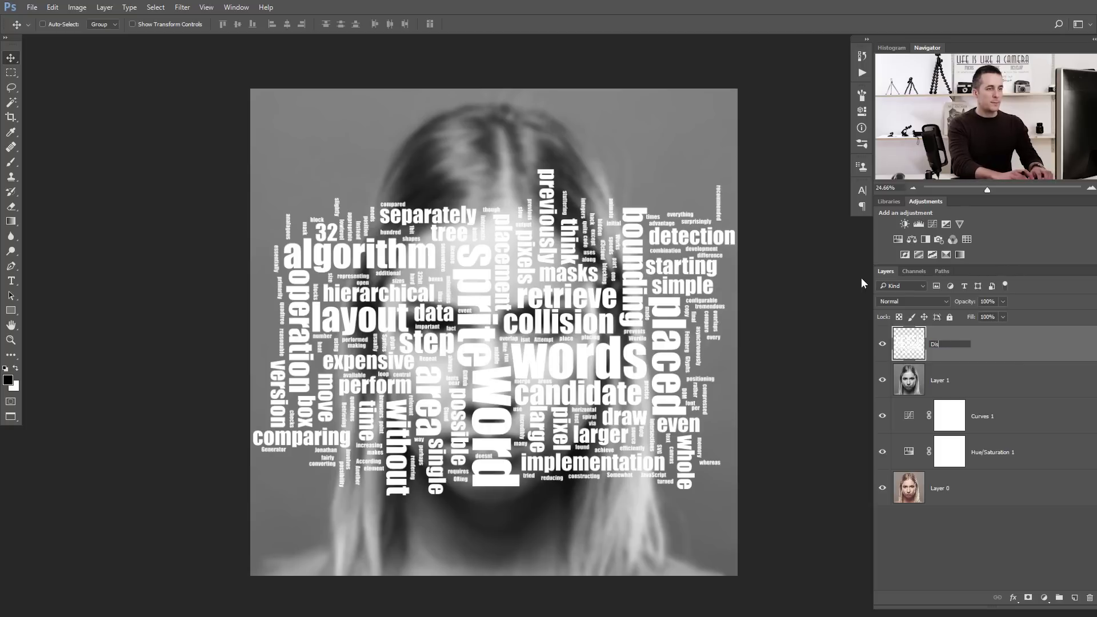
text(place,e)
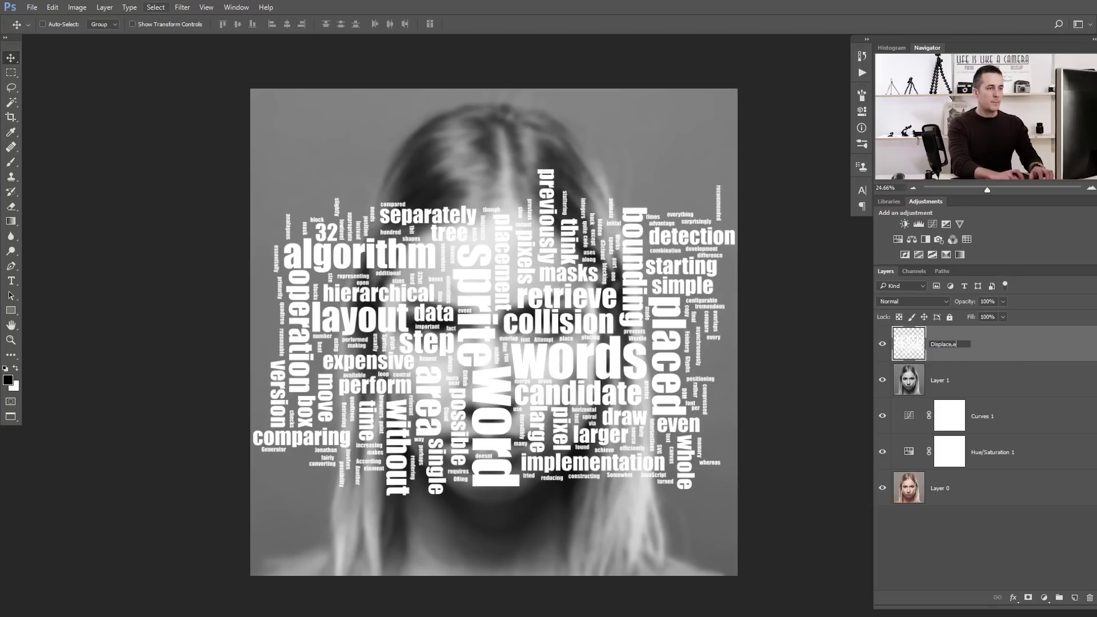
key(BackSpace)
key(BackSpace)
text(ment)
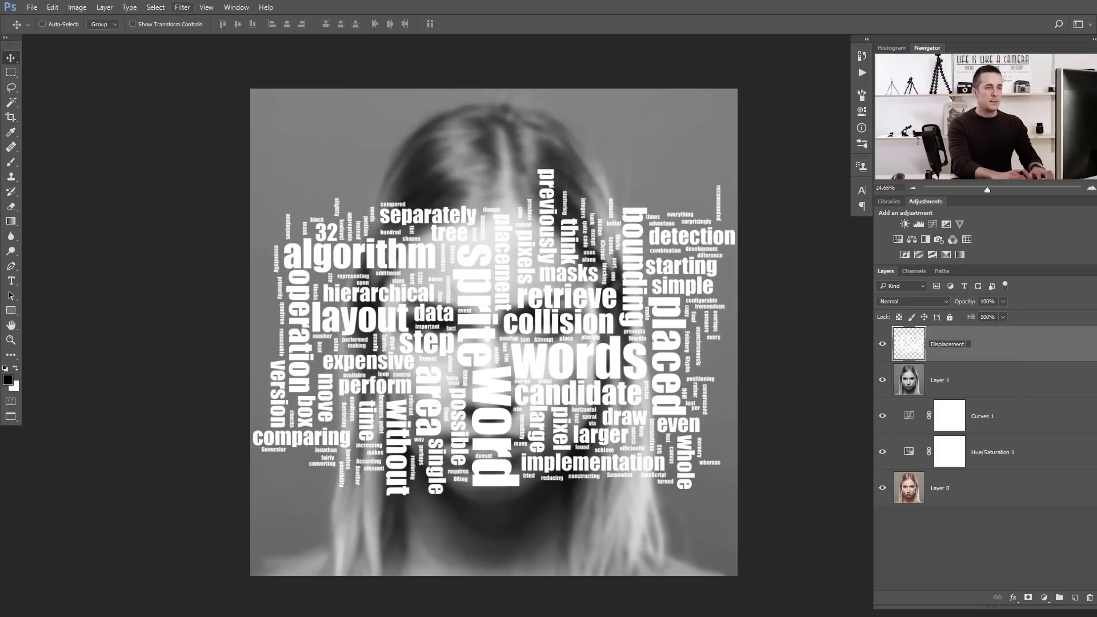
text( text)
key(Return)
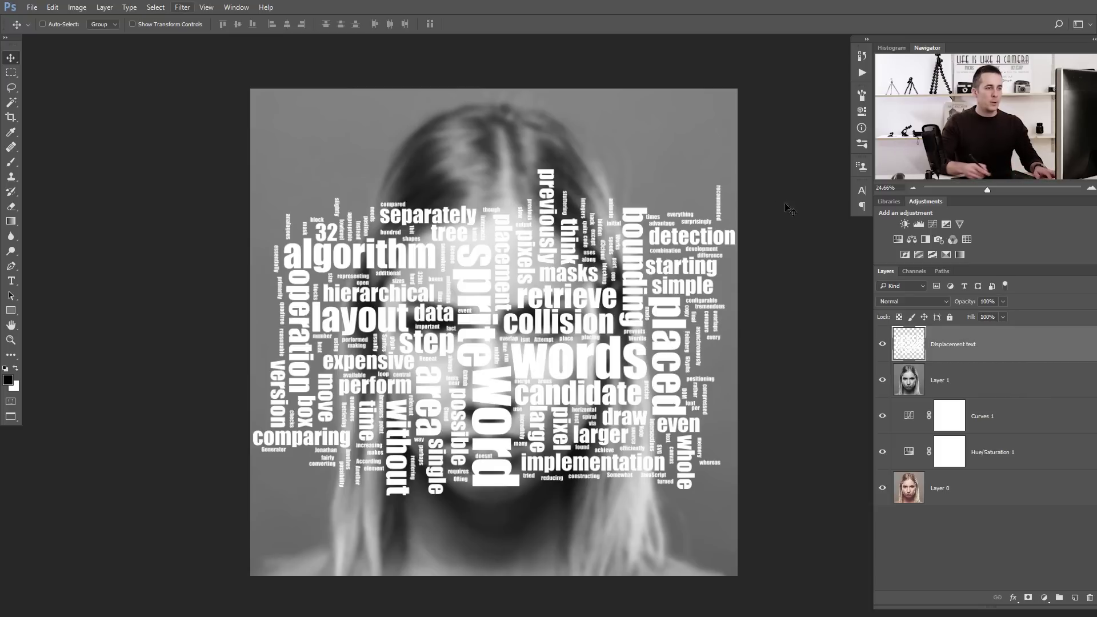
Step: Hide the Displacement text layer and delete the blurred portrait layer, Layer 1
click(883, 344)
click(908, 382)
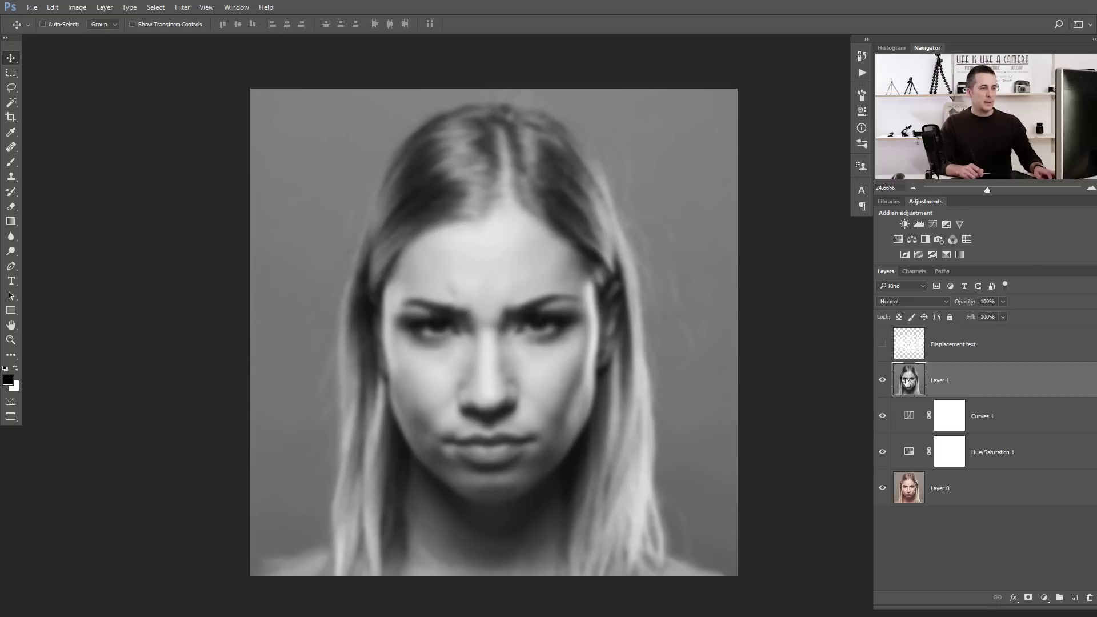
click(1090, 598)
click(488, 253)
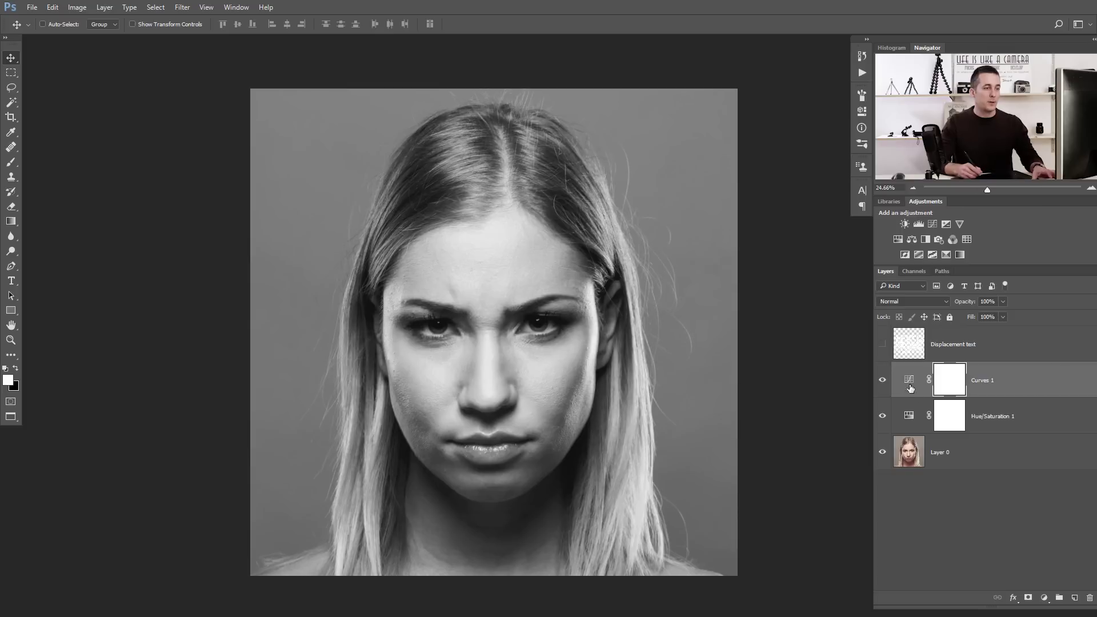
Step: Select the woman on Layer 0 with the Quick Selection tool and add a layer mask that hides the background
click(909, 457)
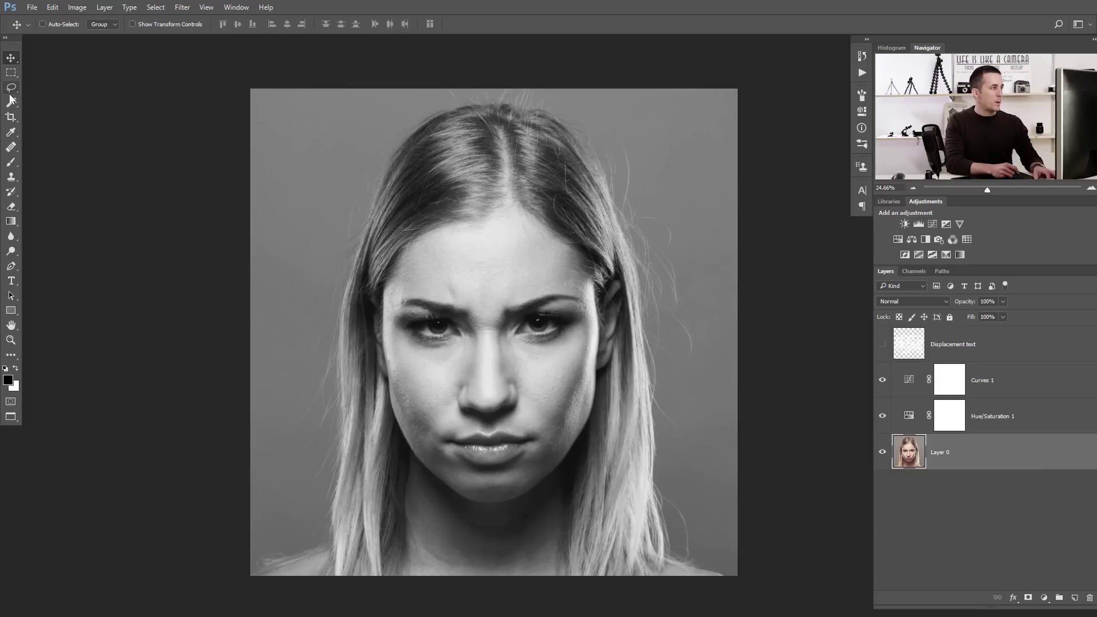
drag(11, 103, 42, 105)
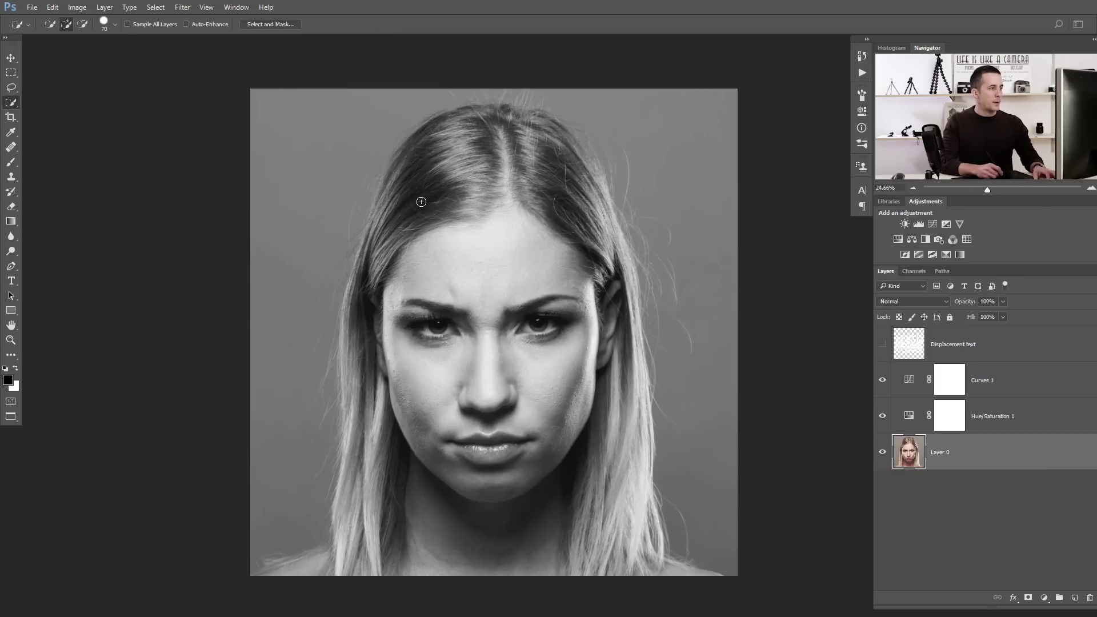
mouse_move(410, 189)
mouse_down()
mouse_move(464, 136)
mouse_move(501, 140)
mouse_move(541, 177)
mouse_move(599, 296)
mouse_move(620, 553)
mouse_up()
mouse_move(702, 584)
mouse_down()
mouse_move(718, 580)
mouse_move(600, 521)
mouse_up()
mouse_move(464, 516)
mouse_down()
mouse_move(375, 529)
mouse_move(266, 581)
mouse_up()
mouse_move(367, 508)
mouse_down()
mouse_move(357, 477)
mouse_move(370, 251)
mouse_move(397, 187)
mouse_move(429, 147)
mouse_up()
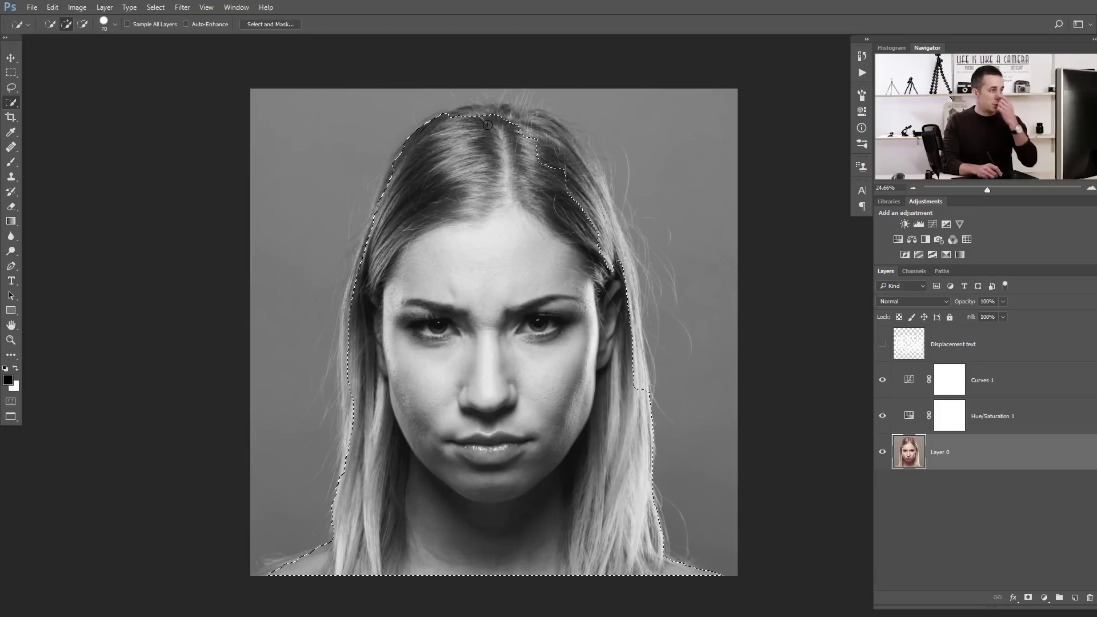
mouse_move(488, 125)
mouse_down()
mouse_move(559, 149)
mouse_move(612, 253)
mouse_up()
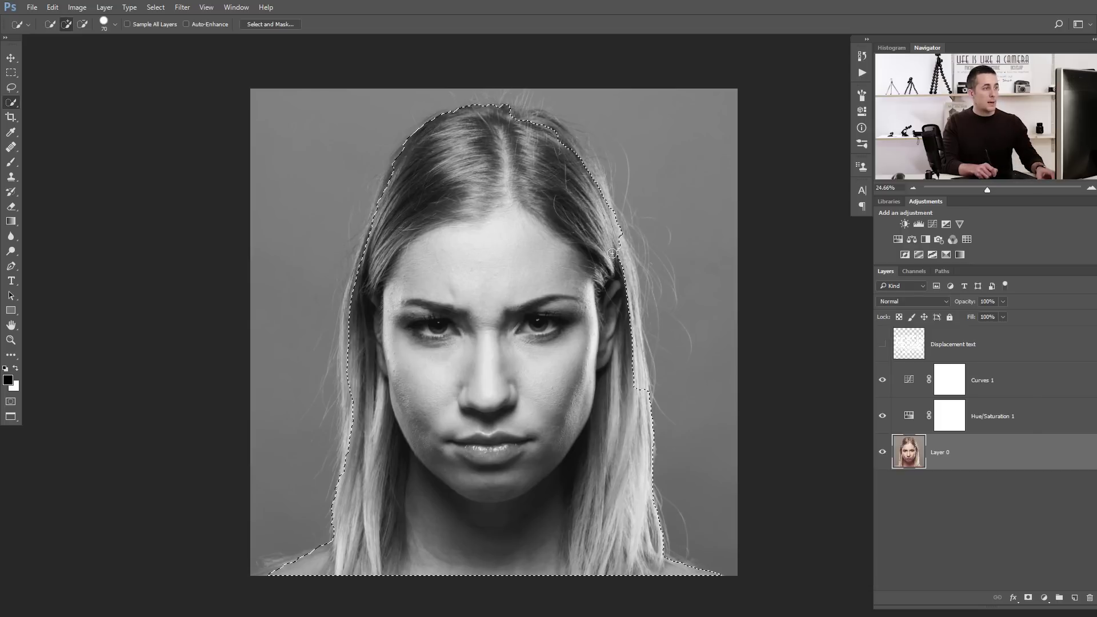
mouse_move(529, 118)
mouse_down()
mouse_move(577, 175)
mouse_move(634, 331)
mouse_move(637, 369)
mouse_up()
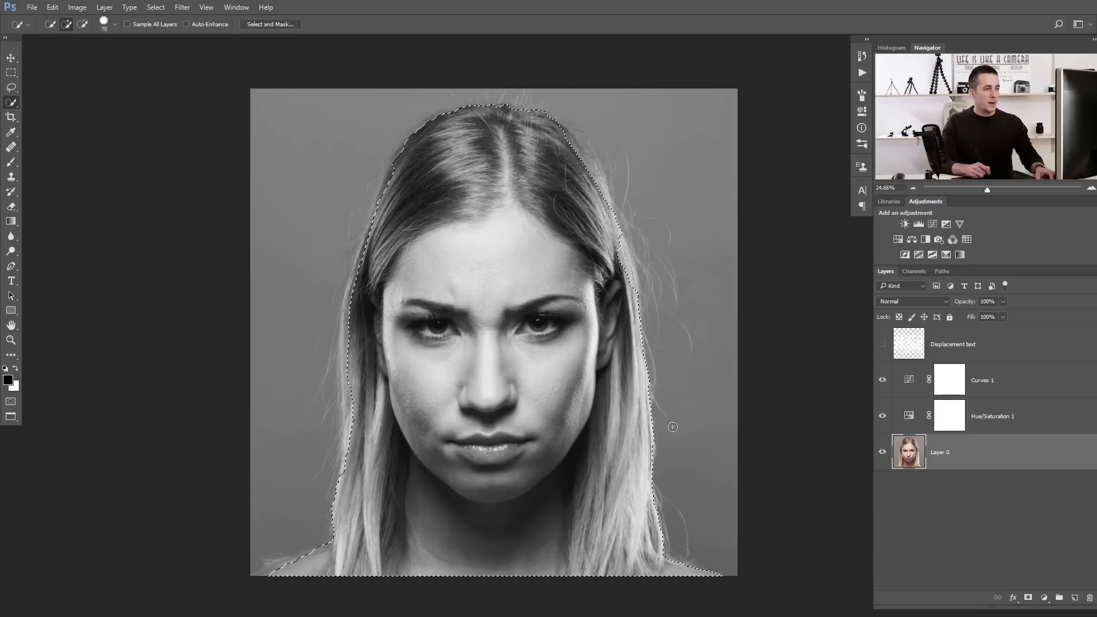
click(1029, 599)
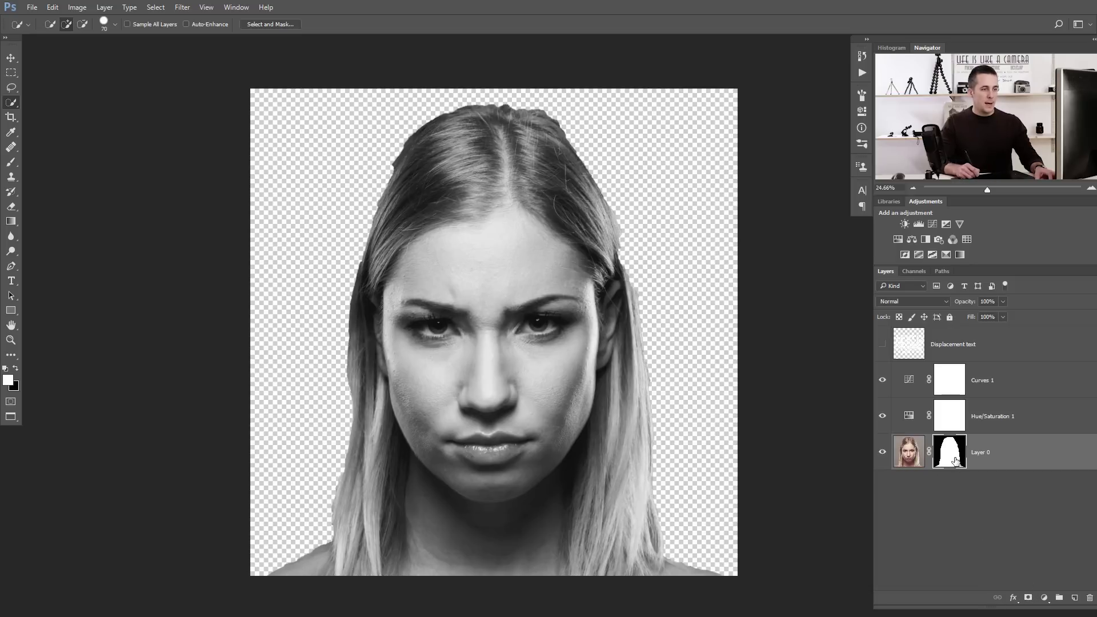
Step: Set up a harder black Brush at 100 px size and 100% opacity for touching up Layer 0's mask
key(b)
key(x)
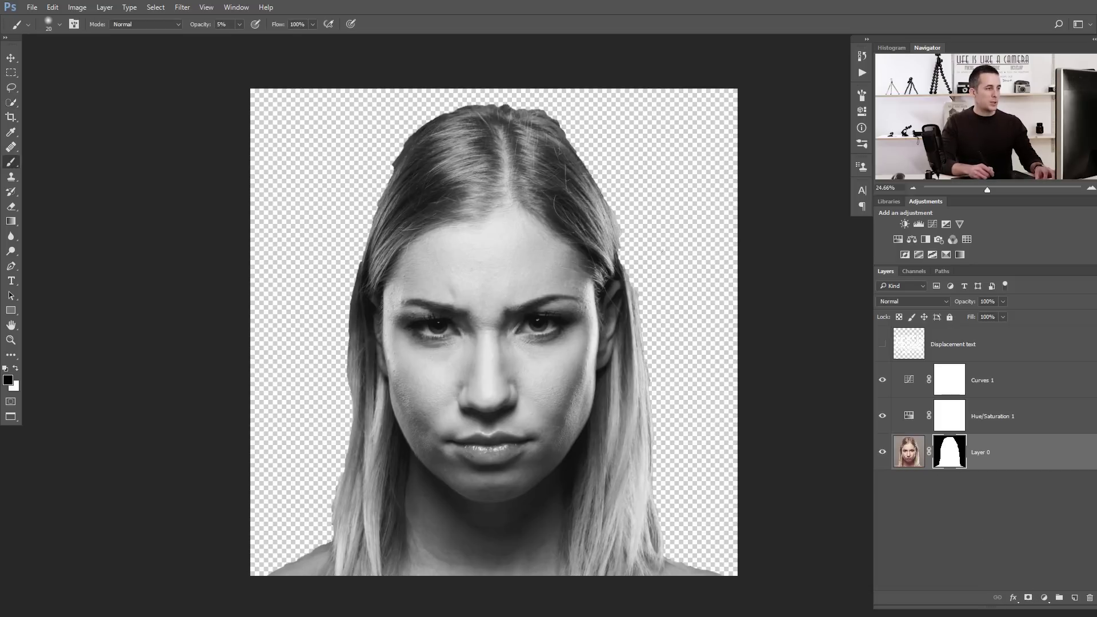
right_click(656, 256)
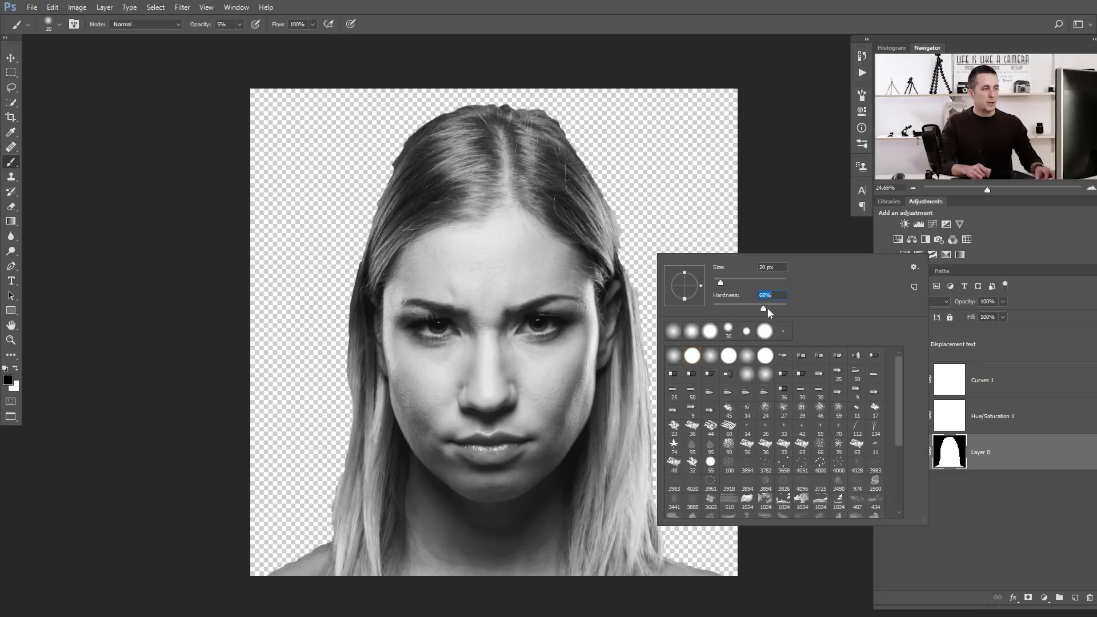
click(657, 179)
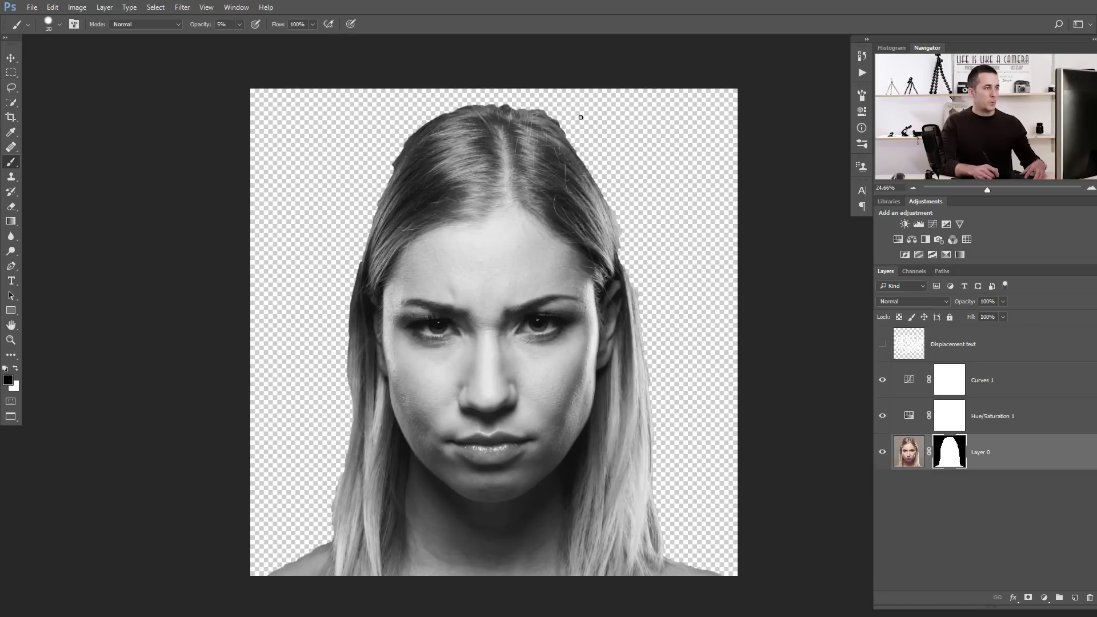
key(bracketright)
key(bracketright)
key(bracketright)
key(bracketright)
key(bracketright)
key(bracketright)
key(bracketright)
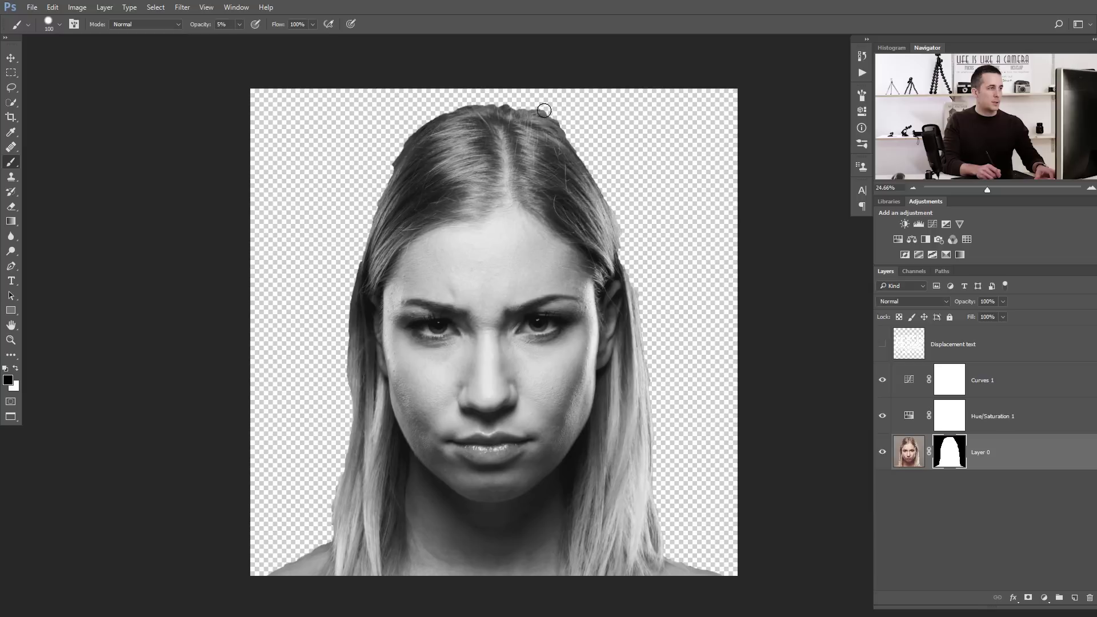
key(0)
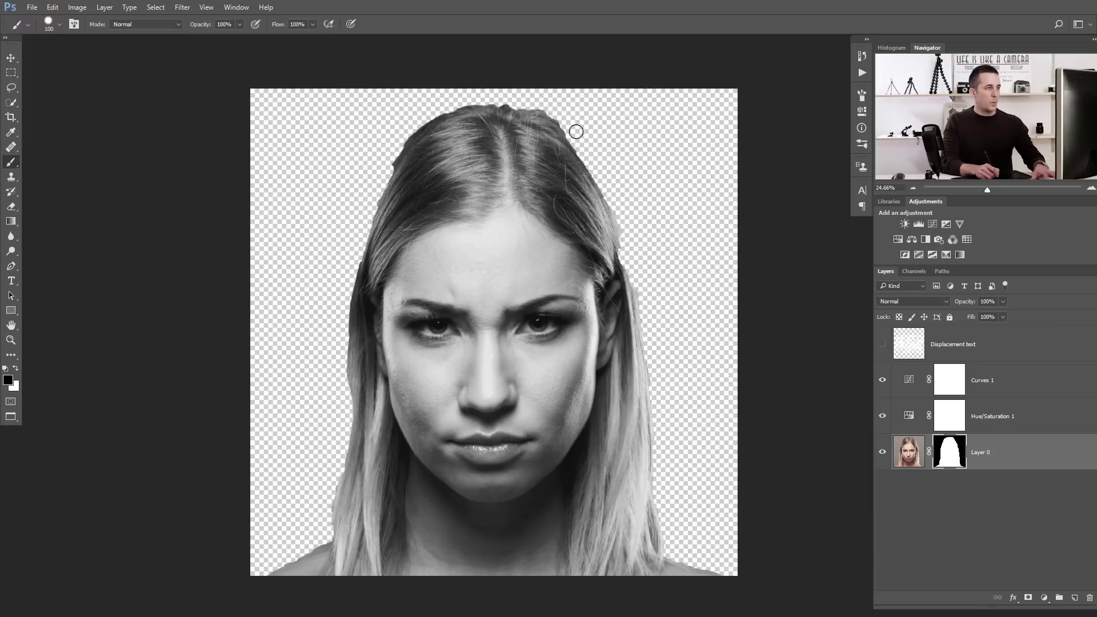
Step: Smooth the outline of the woman's hair and shoulders by painting black and white on Layer 0's mask
mouse_move(576, 132)
mouse_down()
mouse_move(515, 106)
mouse_move(461, 110)
mouse_move(396, 160)
mouse_move(347, 300)
mouse_move(341, 356)
mouse_move(368, 409)
mouse_move(381, 360)
mouse_move(363, 337)
mouse_move(344, 482)
mouse_up()
key(x)
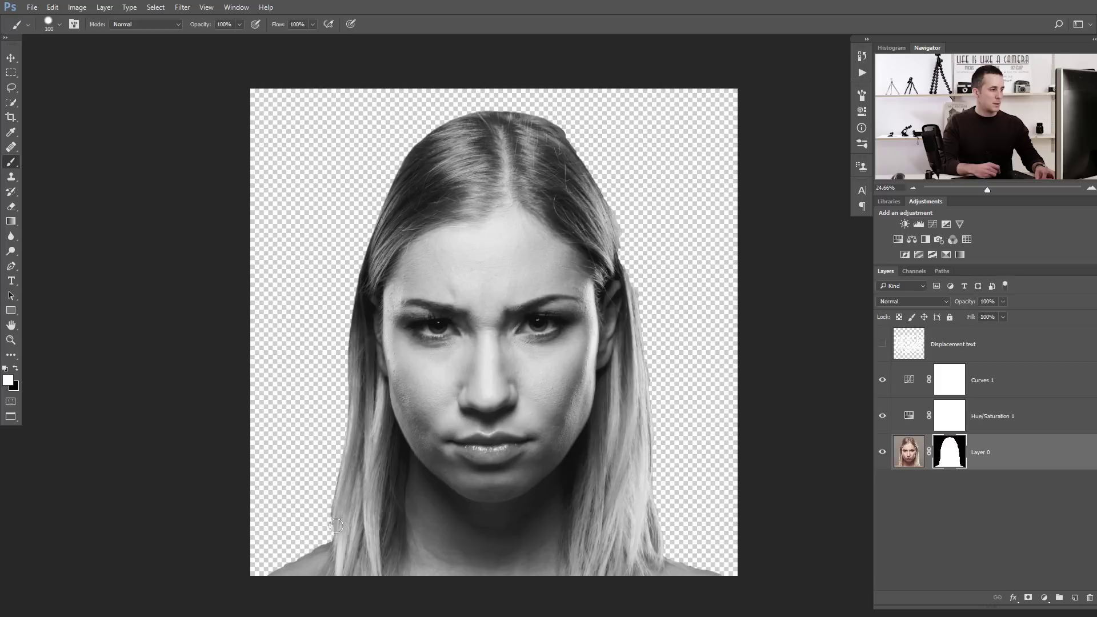
mouse_move(336, 526)
mouse_down()
mouse_move(256, 587)
mouse_move(319, 551)
mouse_move(319, 530)
mouse_move(274, 566)
mouse_up()
key(x)
mouse_move(659, 494)
mouse_down()
mouse_move(677, 559)
mouse_move(732, 580)
mouse_up()
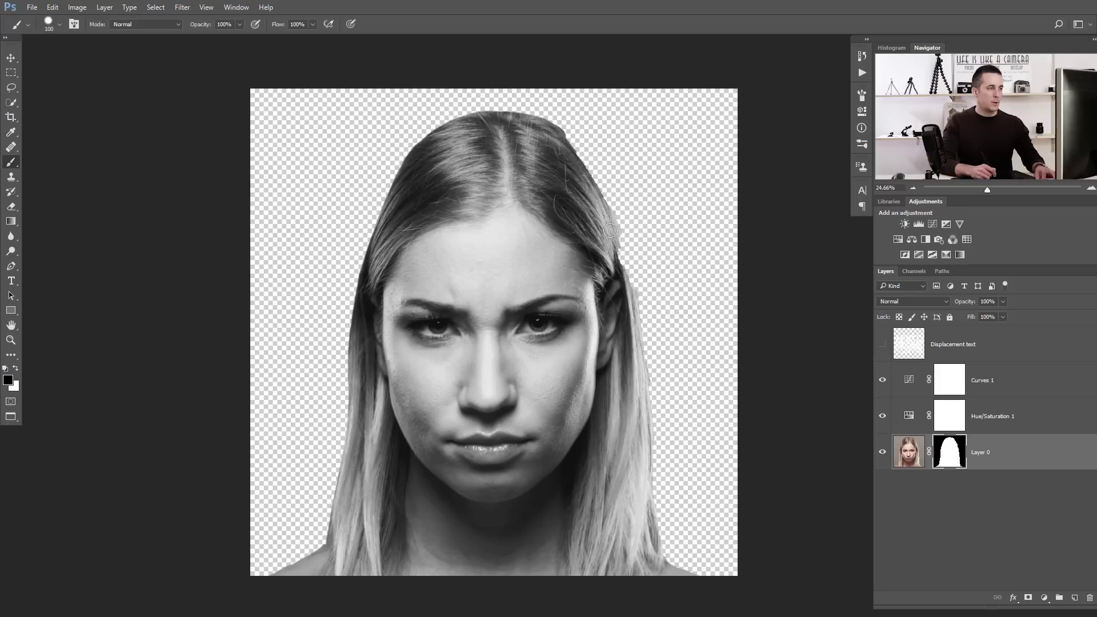
key(x)
mouse_move(549, 125)
mouse_down()
mouse_move(591, 170)
mouse_move(612, 233)
mouse_up()
key(x)
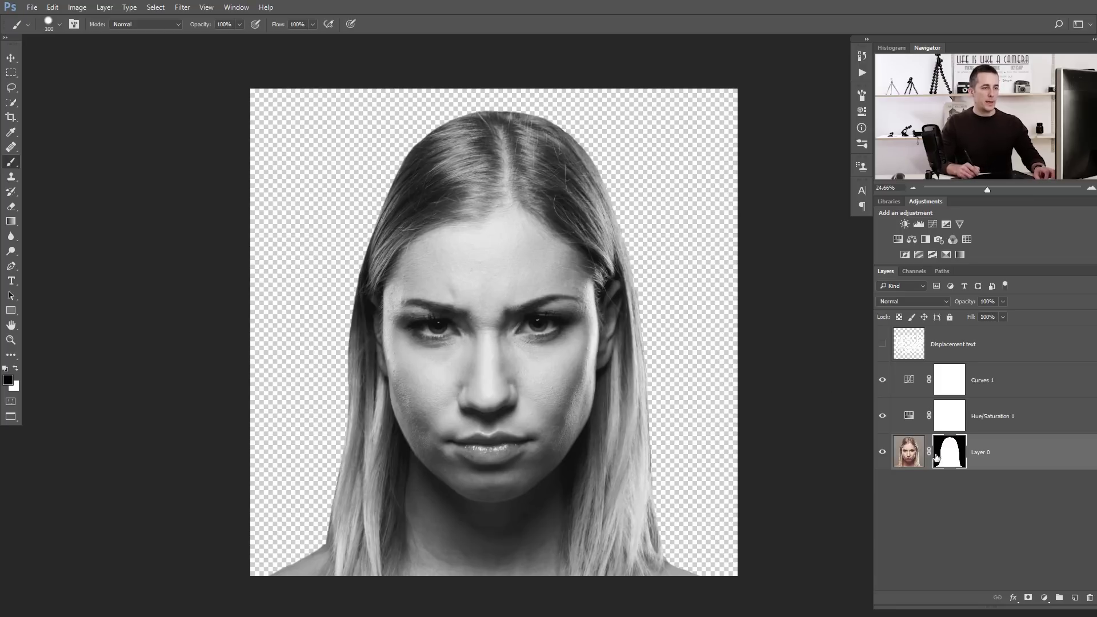
Step: Duplicate the masked Layer 0, apply the layer mask on the copy, and hide the original Layer 0
drag(920, 446, 920, 464)
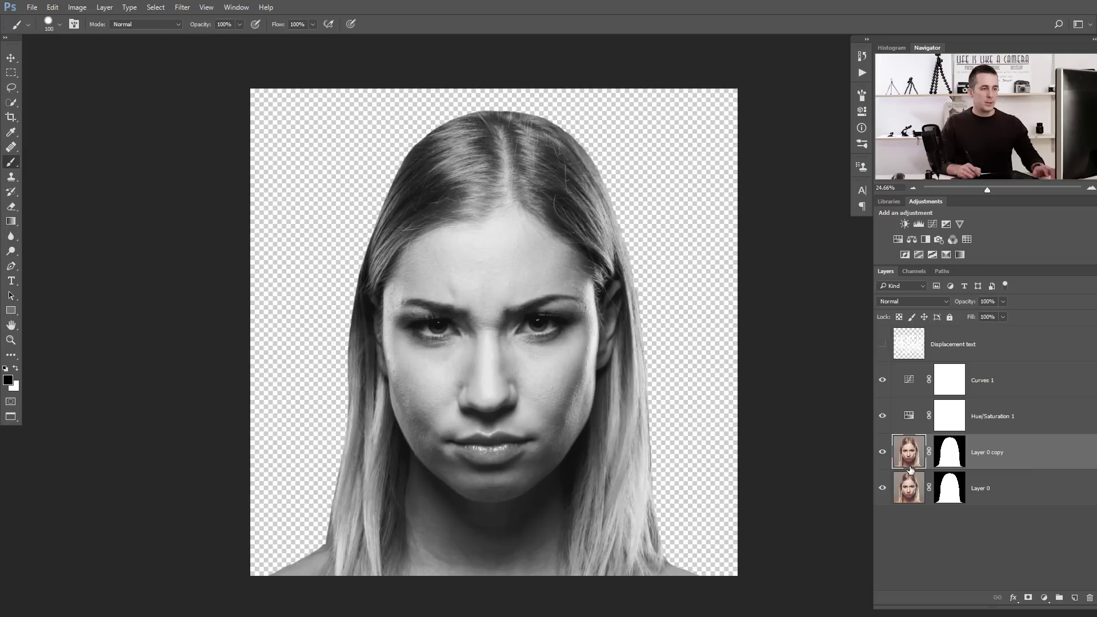
click(908, 493)
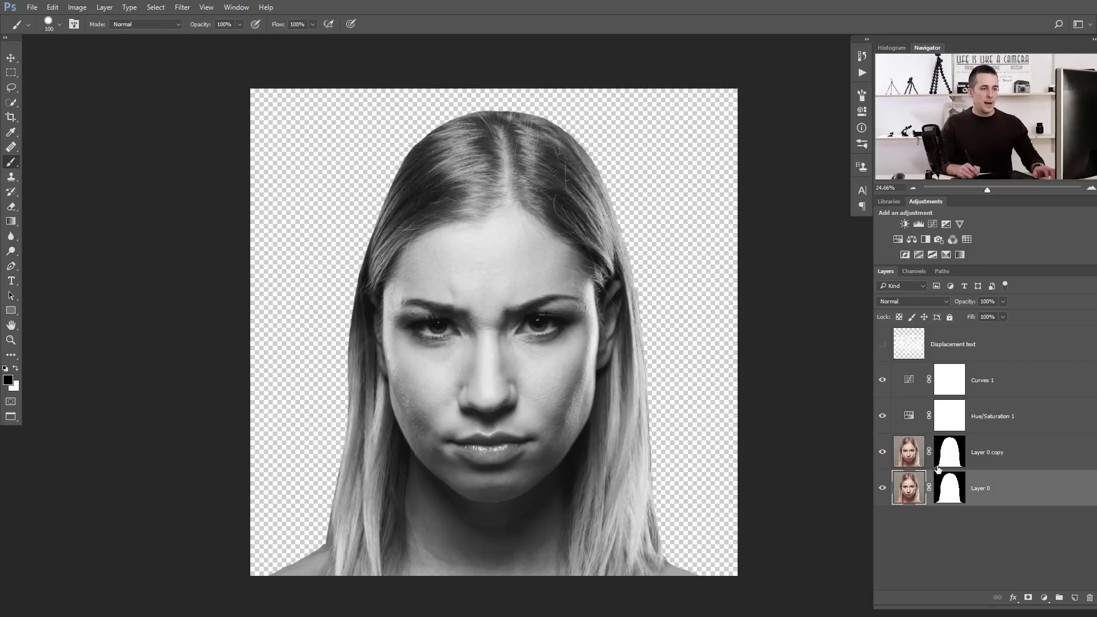
click(912, 453)
right_click(953, 460)
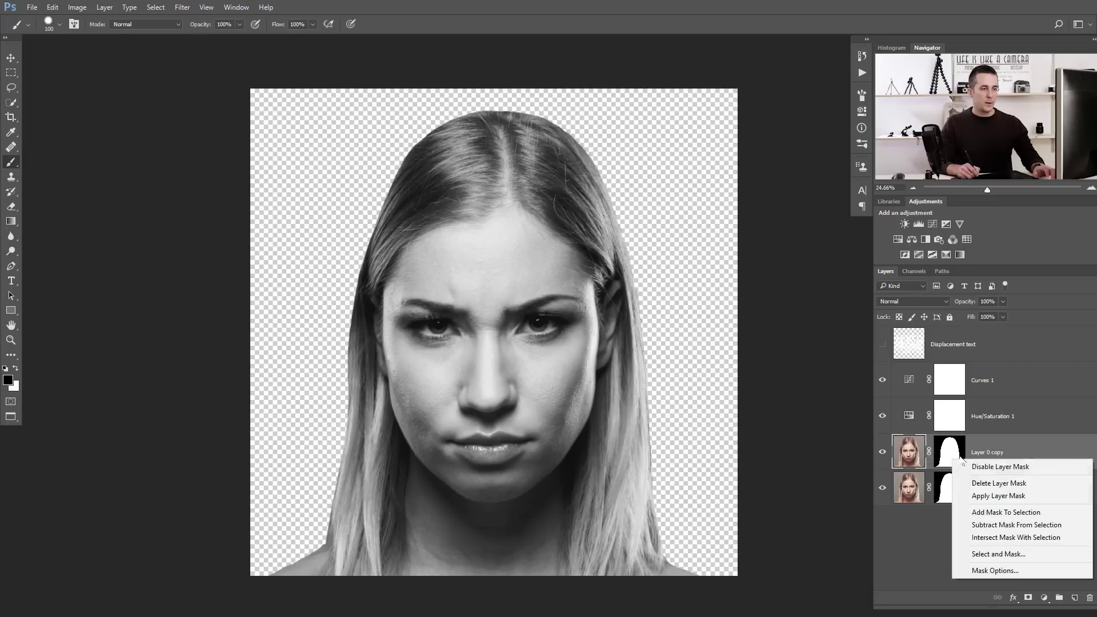
click(987, 497)
click(883, 490)
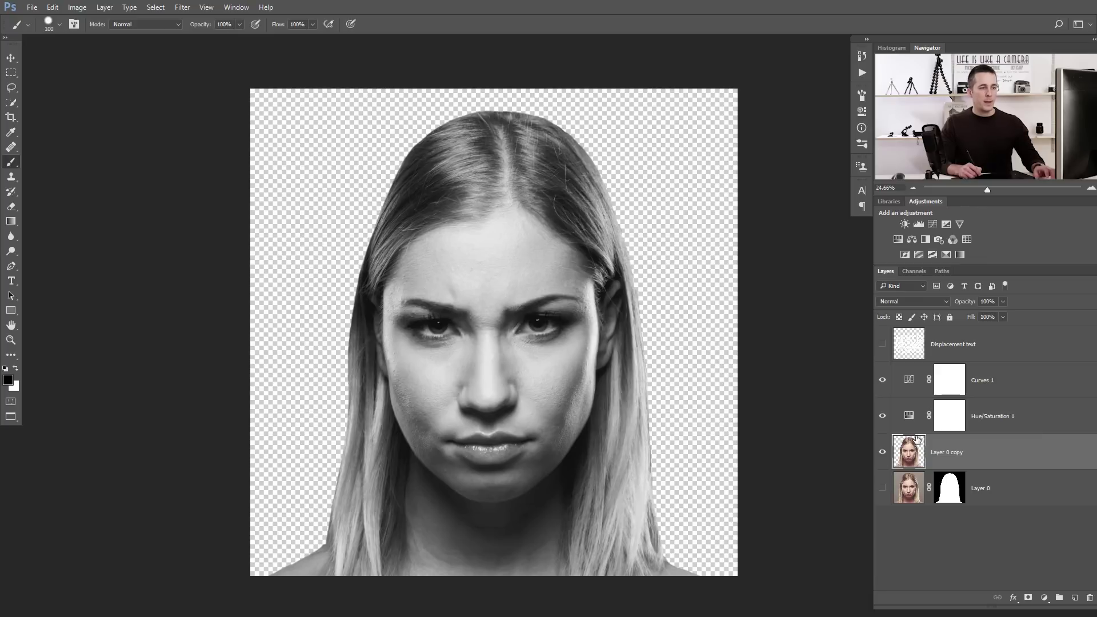
Step: Show the Displacement text layer and give it a Drop Shadow with 17 px distance and 7 px size
click(883, 344)
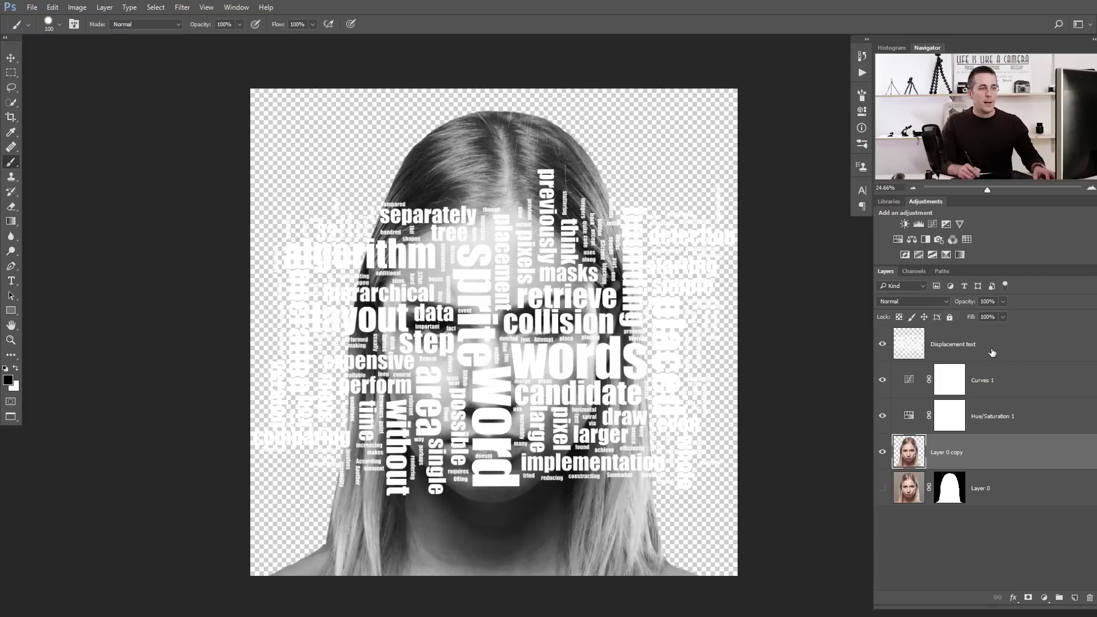
double_click(1012, 348)
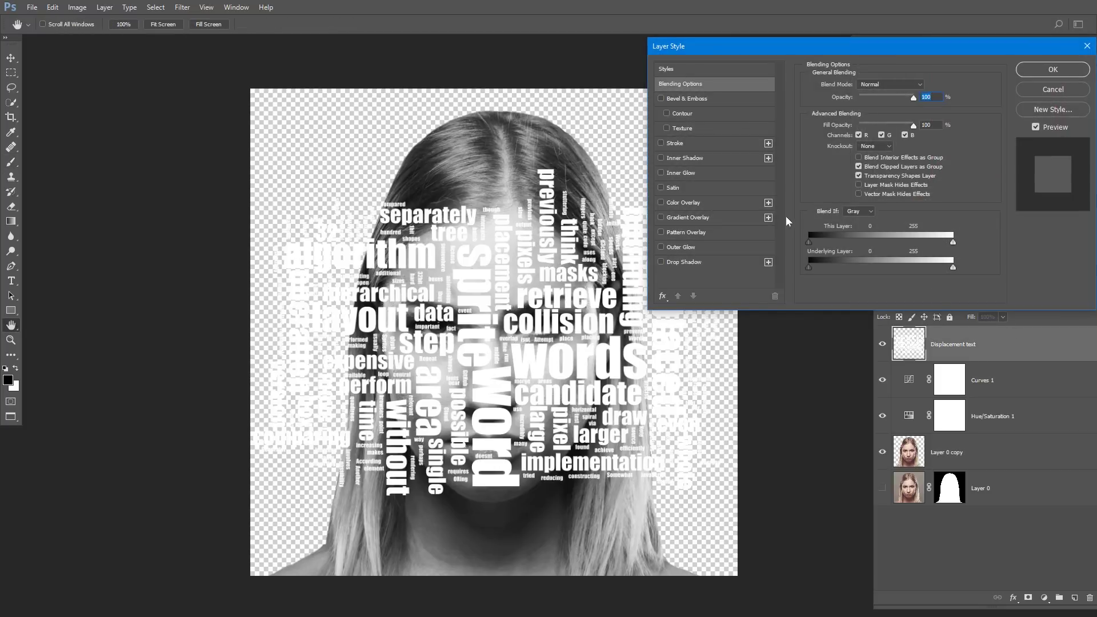
click(676, 262)
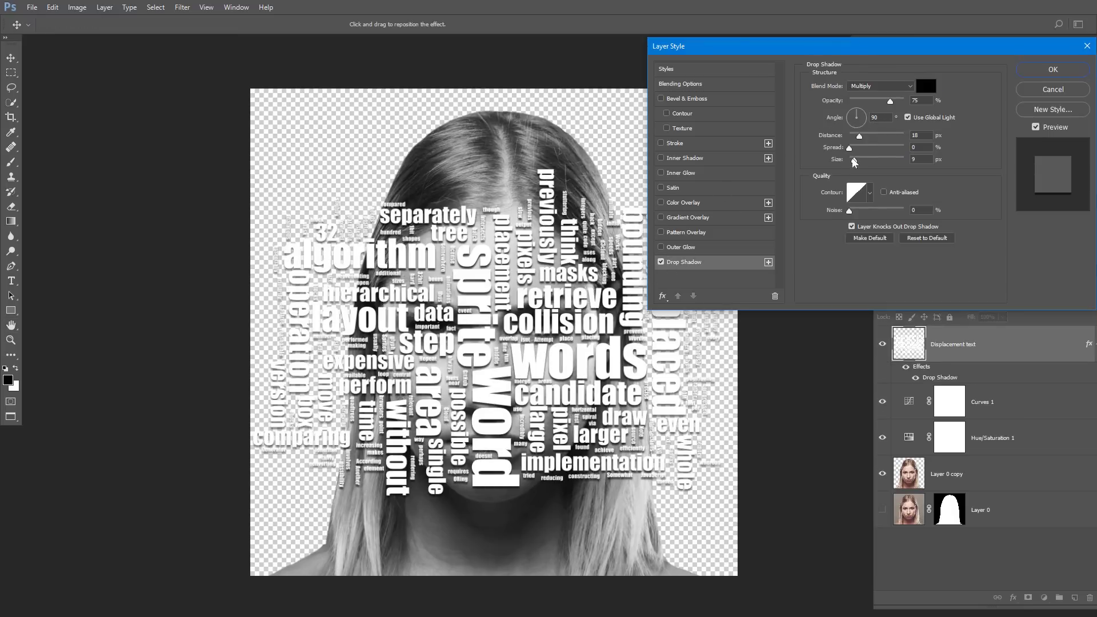
drag(854, 162, 854, 163)
click(490, 341)
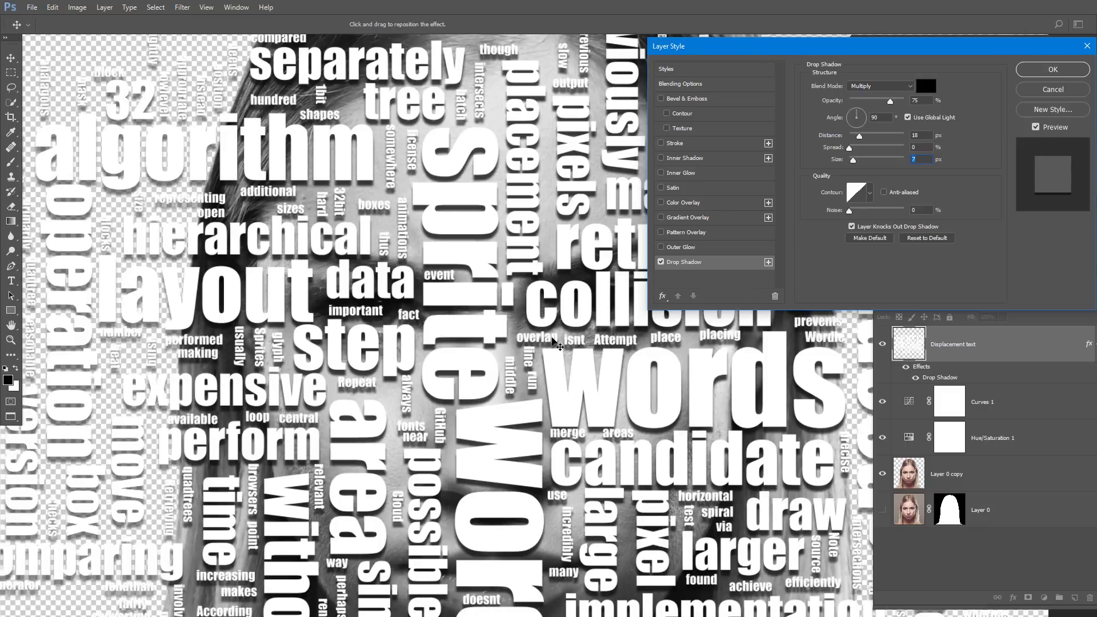
drag(861, 141, 864, 150)
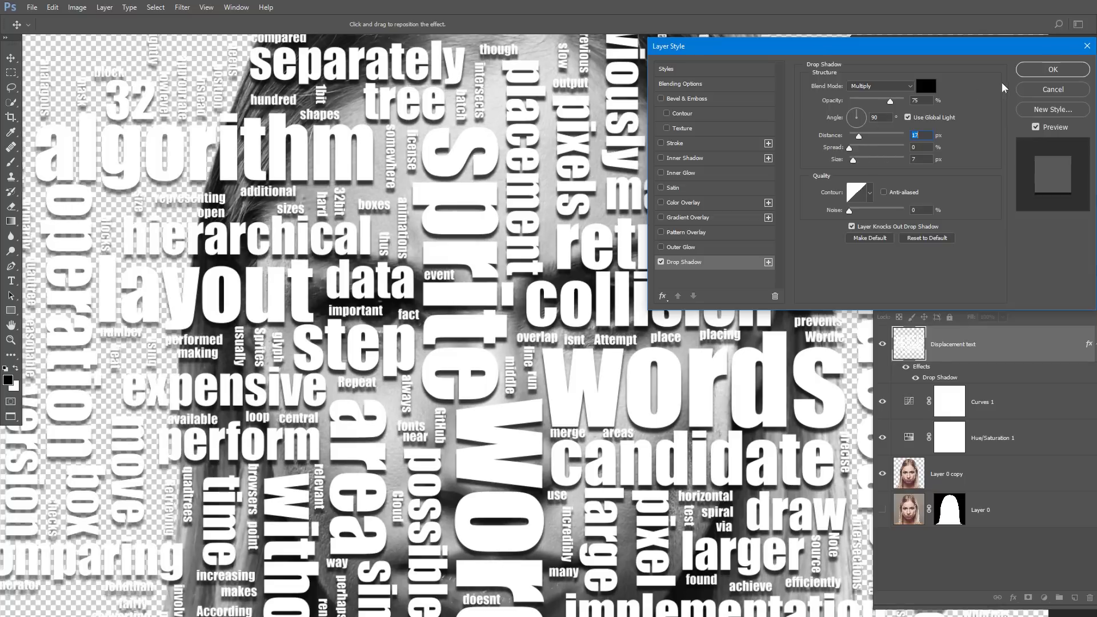
click(1036, 71)
Step: Duplicate the Displacement text layer together with its drop shadow
key(b)
key(ctrl+0)
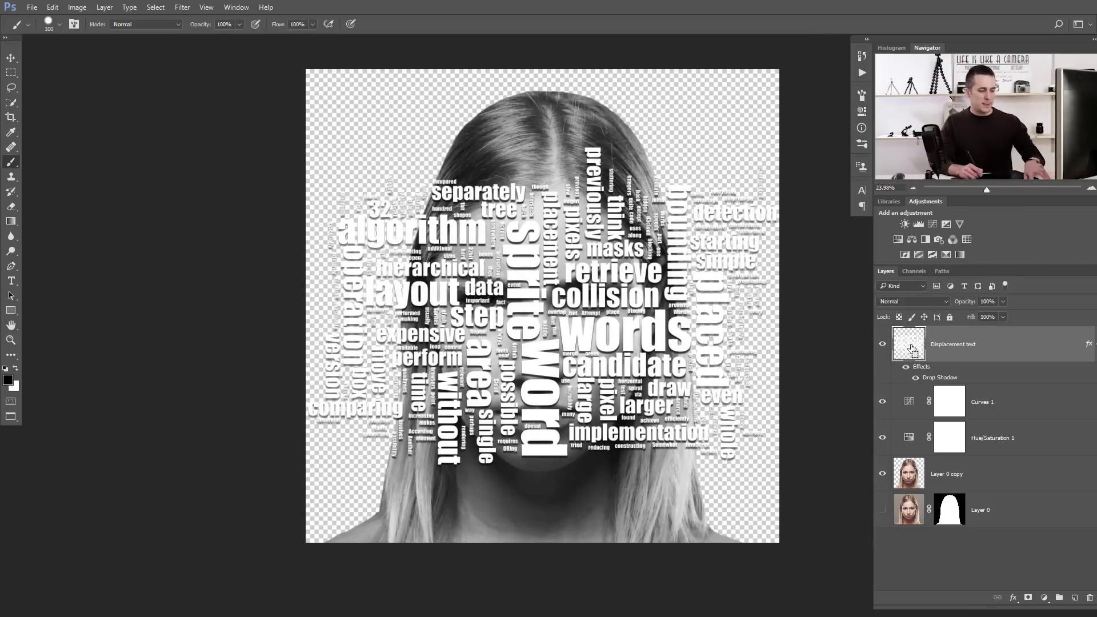
key(ctrl+j)
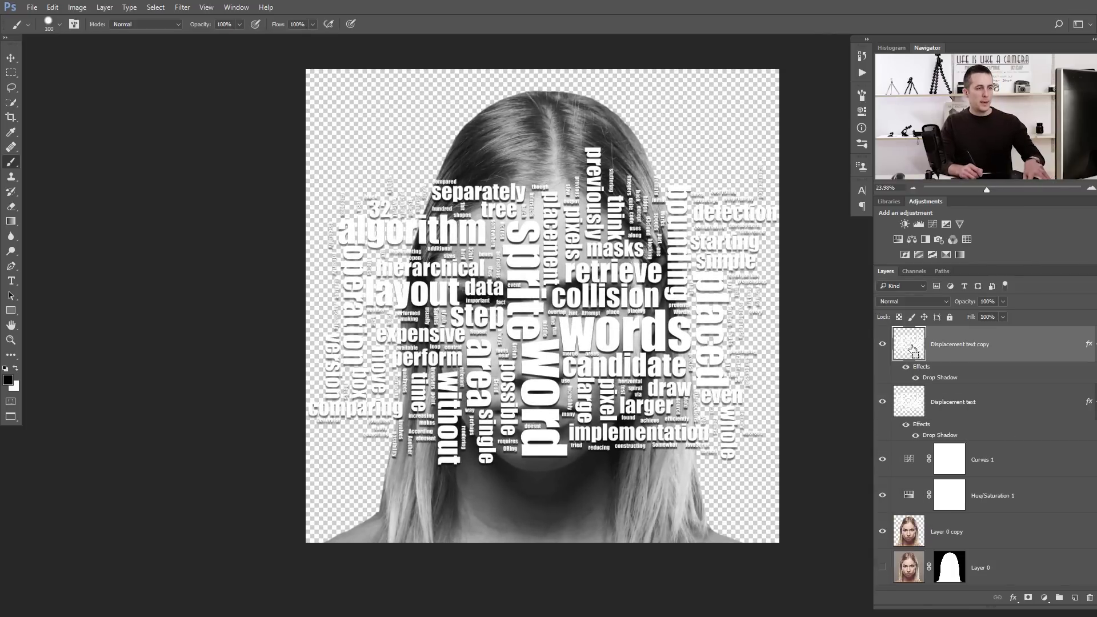
Step: Hide the original Displacement text layer, move it below Layer 0 copy, and group it with Layer 0 as "Backup"
click(883, 402)
drag(914, 406, 921, 525)
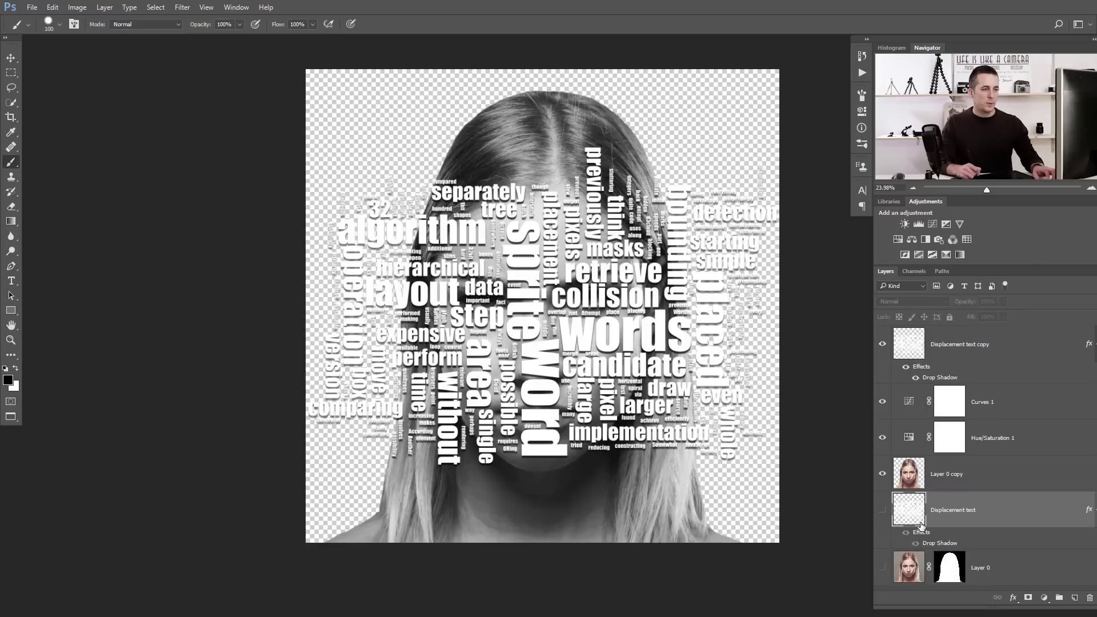
shift+click(909, 569)
key(ctrl+g)
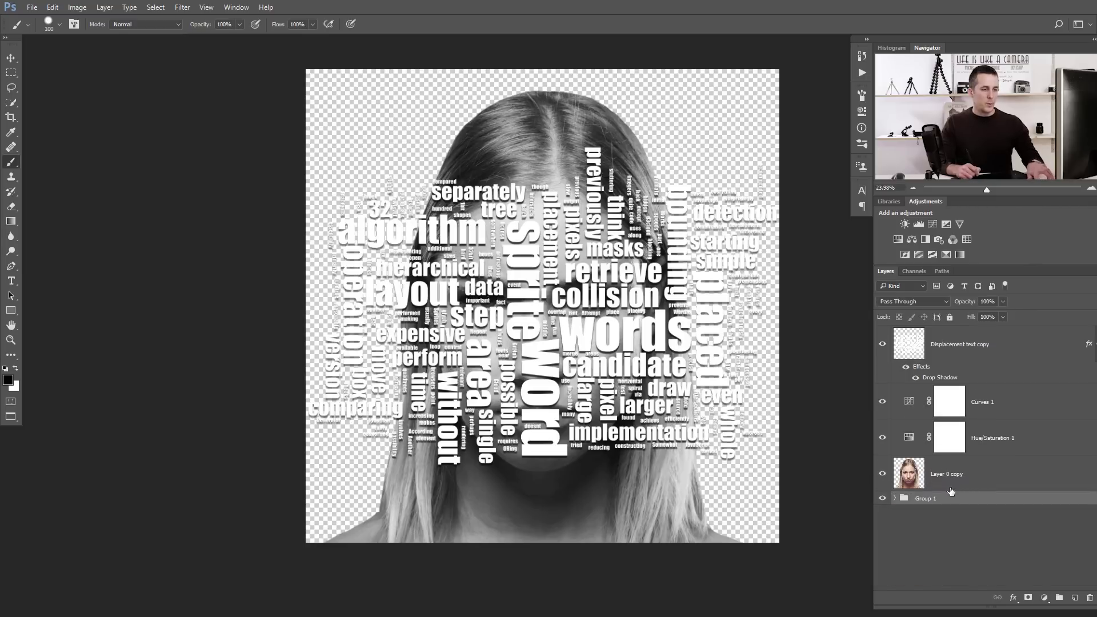
double_click(921, 499)
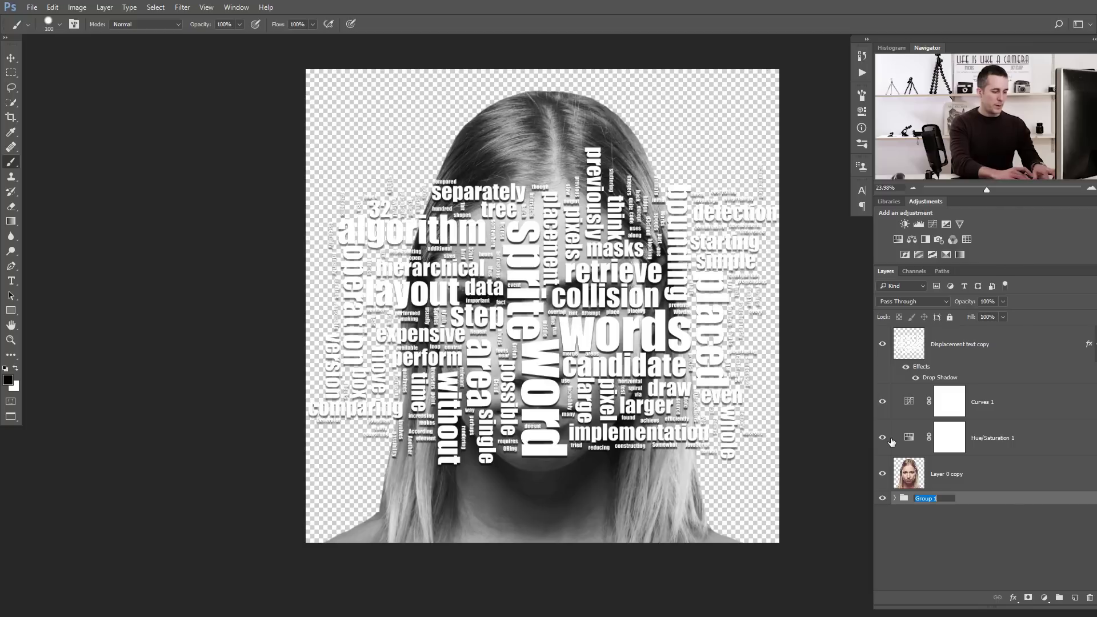
text(Backup)
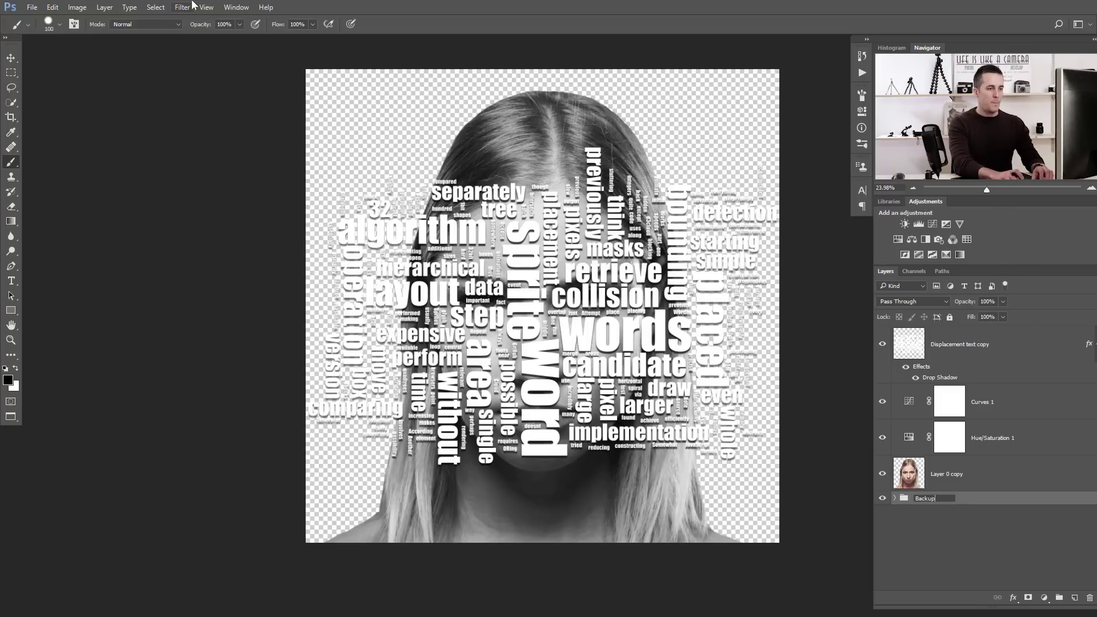
key(Return)
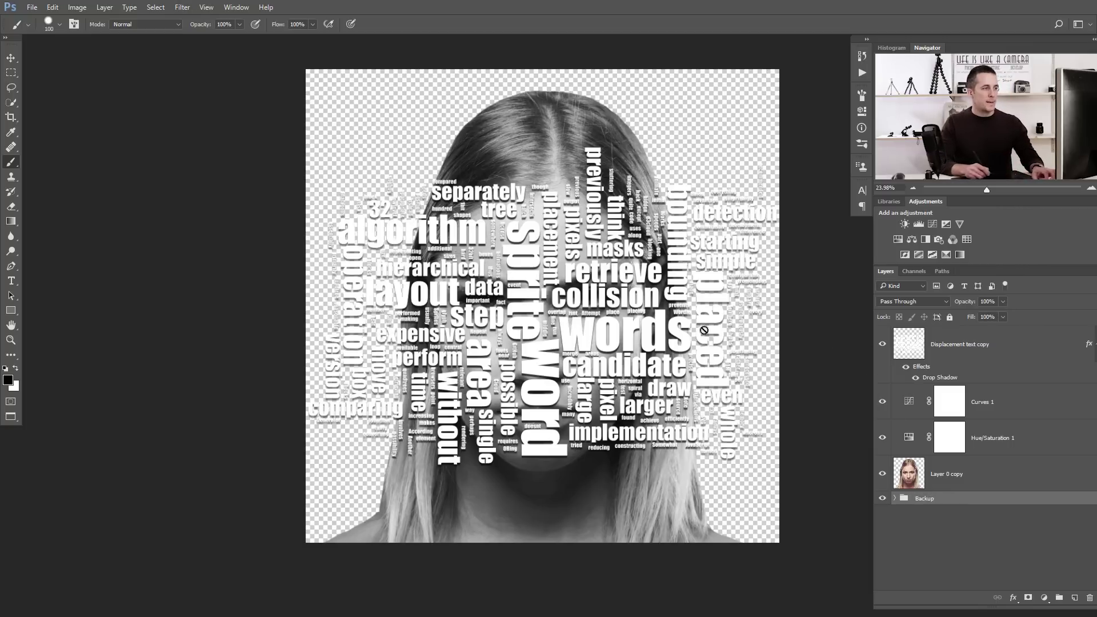
Step: Rotate Displacement text copy by -90°, scale it to about 55%, and place it over the portrait's upper-left head area
scroll(704, 330, down, 1)
click(911, 347)
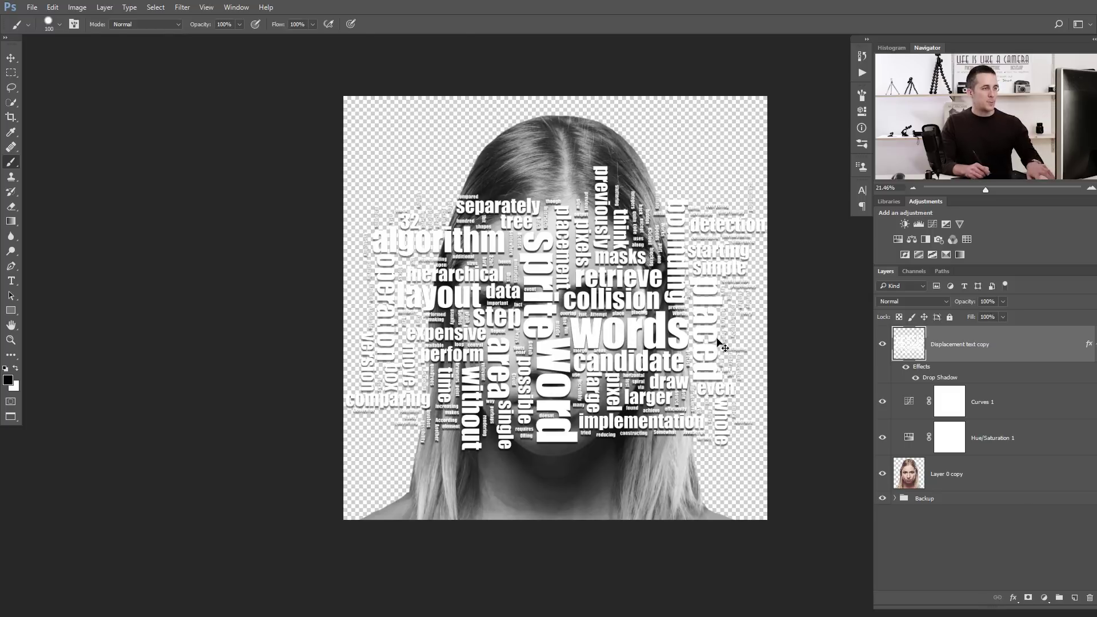
key(ctrl+t)
drag(748, 308, 480, 179)
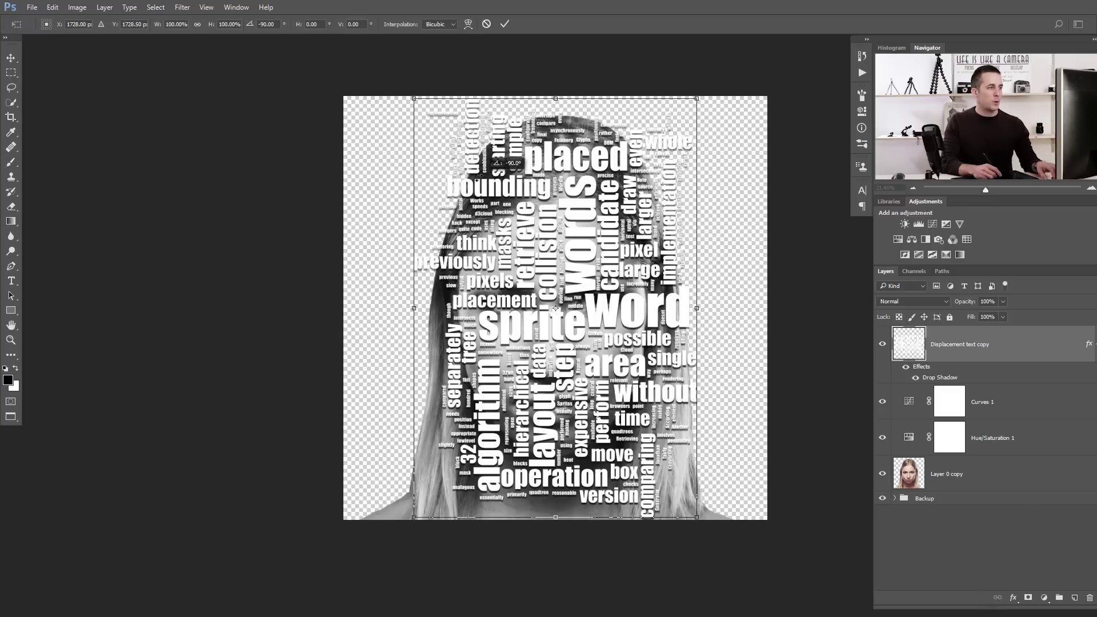
drag(697, 99, 591, 254)
drag(523, 333, 478, 160)
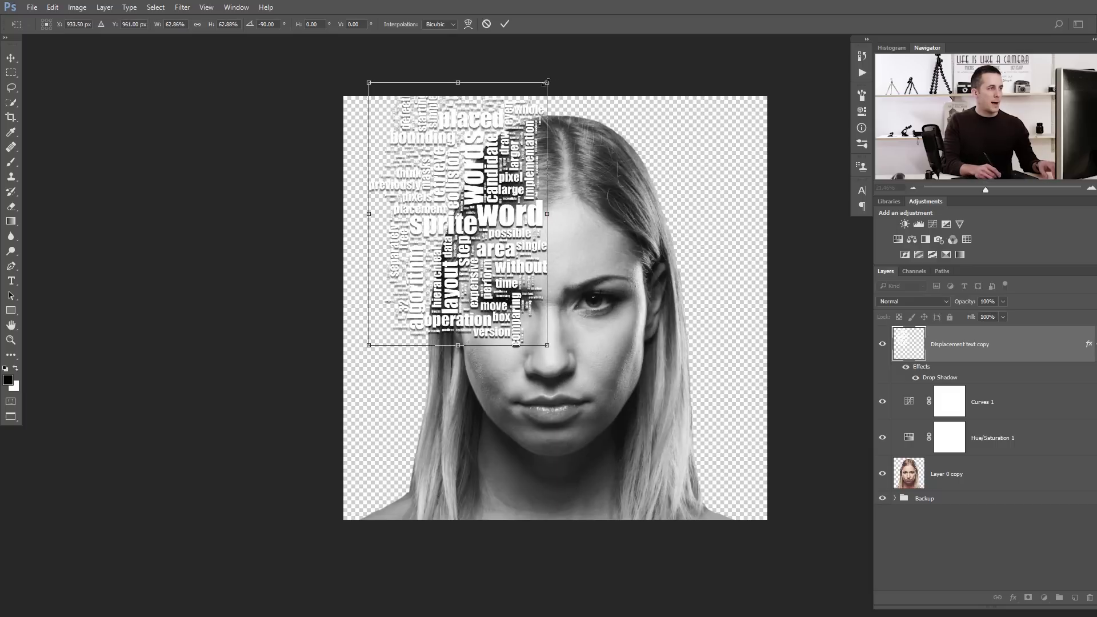
drag(546, 83, 524, 117)
drag(478, 200, 477, 138)
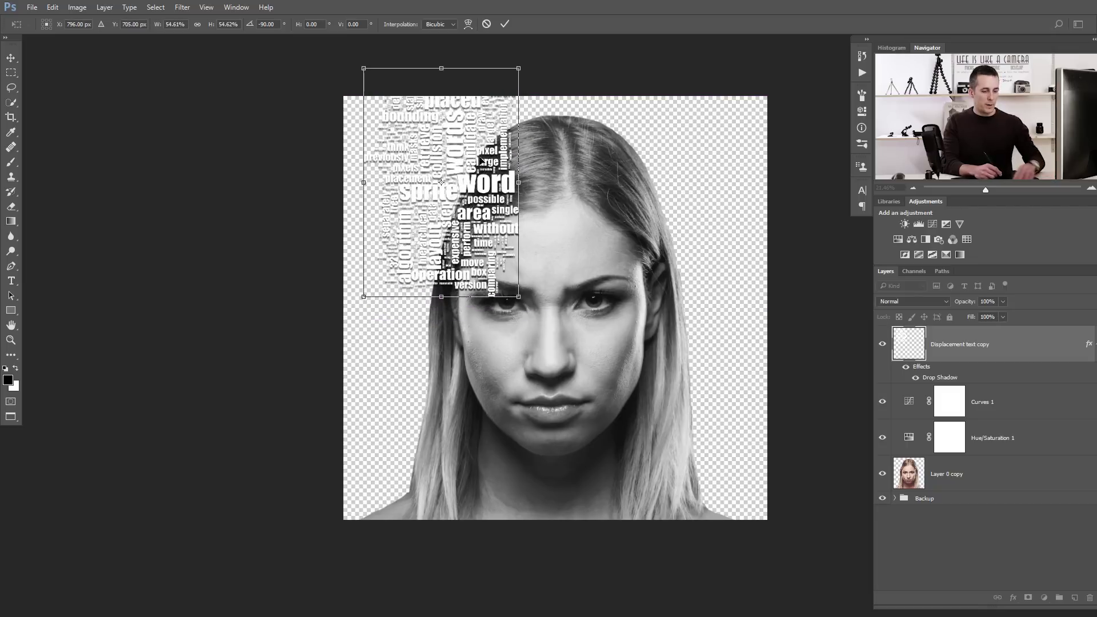
key(b)
key(v)
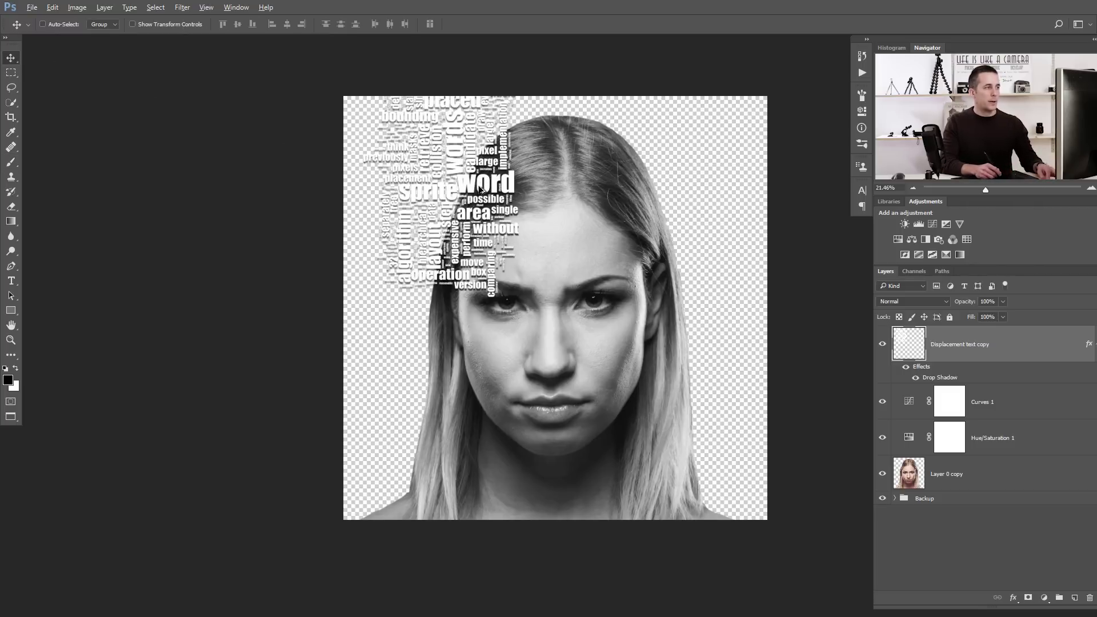
Step: Duplicate the rotated text block and place the copy over the woman's forehead, overlapping the first block
drag(483, 193, 572, 226)
scroll(586, 211, up, 5)
scroll(597, 212, up, 3)
scroll(592, 219, up, 3)
scroll(595, 232, down, 6)
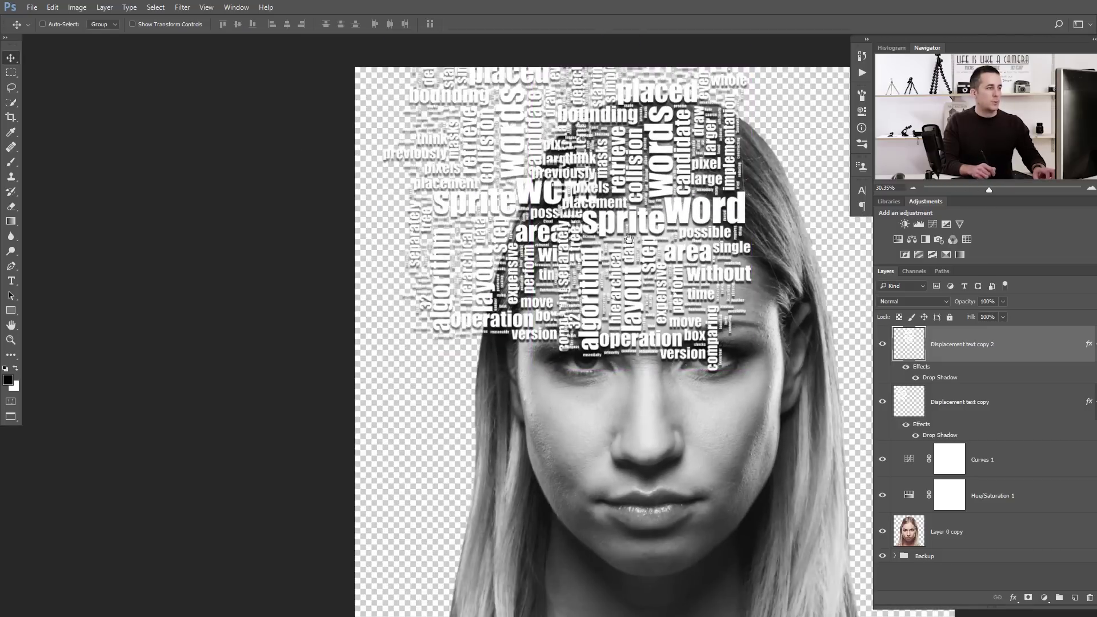
scroll(629, 239, up, 2)
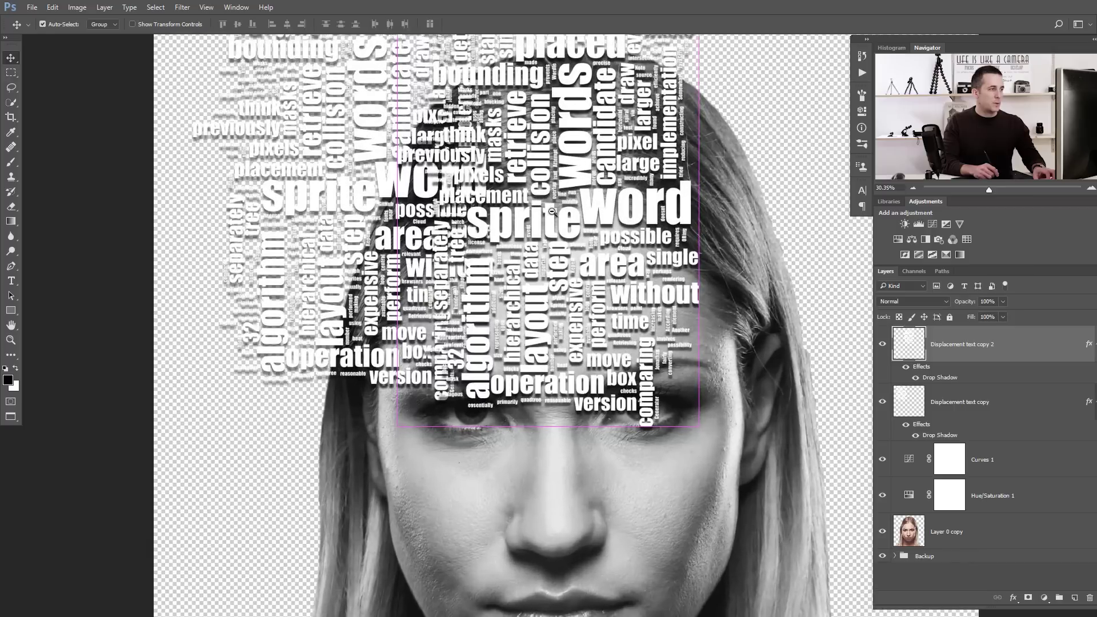
Step: Duplicate the forehead text onto the head's upper right, rotated 90° and scaled to about 73%, and place another copy just below it
drag(540, 209, 687, 201)
scroll(537, 224, down, 2)
key(ctrl+t)
drag(789, 184, 684, 388)
drag(829, 288, 778, 272)
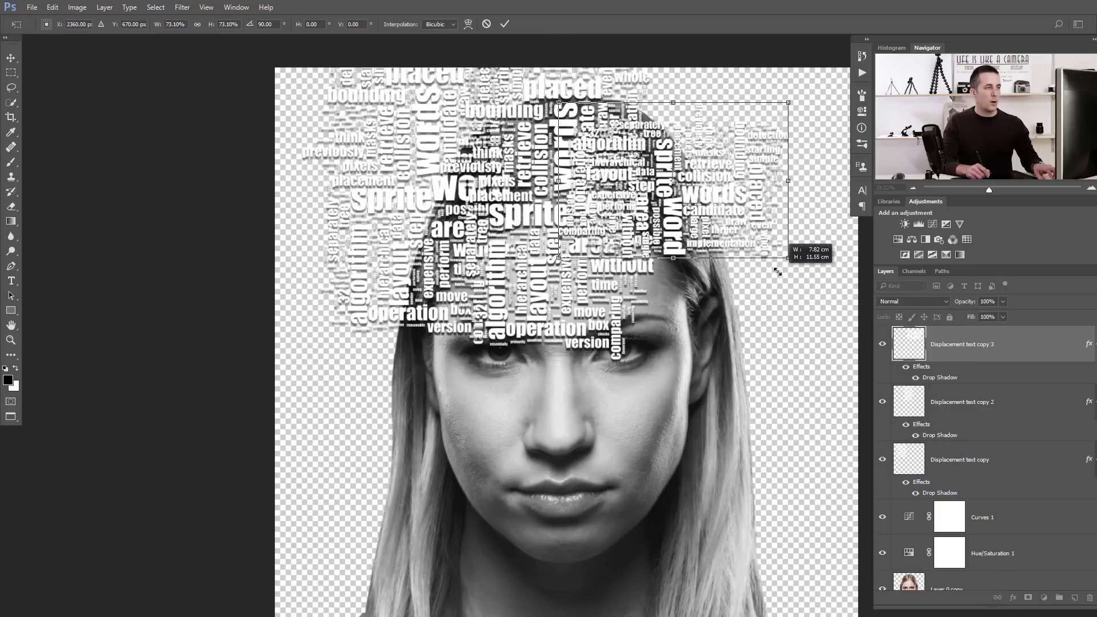
key(Return)
drag(675, 209, 696, 263)
key(ctrl+j)
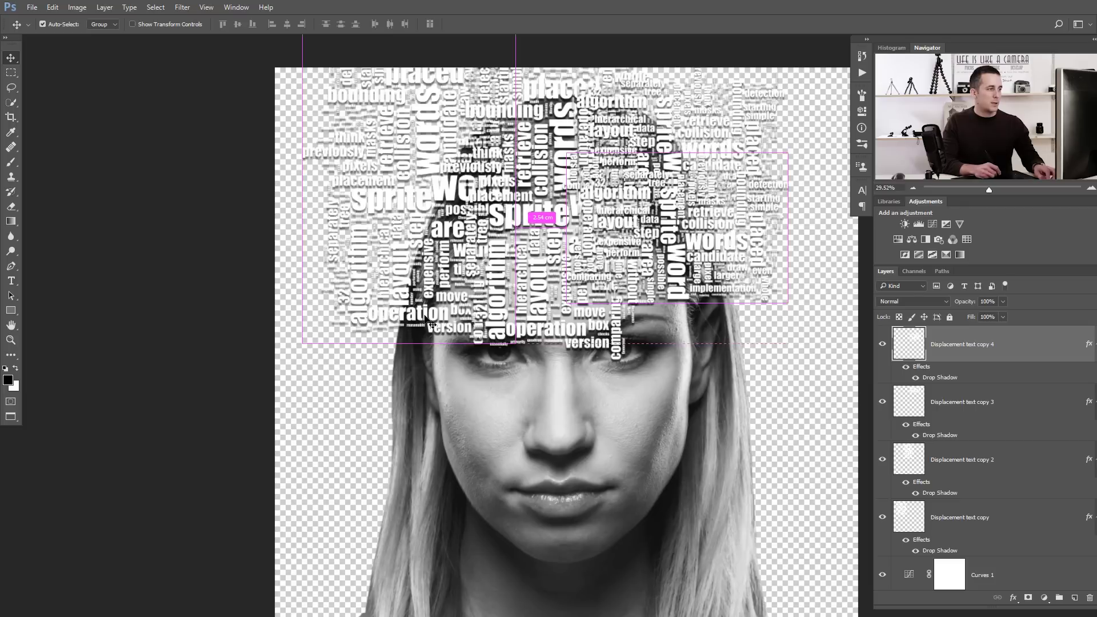
Step: Duplicate the upper-left text block into the portrait's lower-left area and scale the copy to about 119%
ctrl+click(430, 299)
drag(440, 553, 435, 568)
key(ctrl+t)
drag(516, 280, 557, 221)
drag(503, 356, 439, 464)
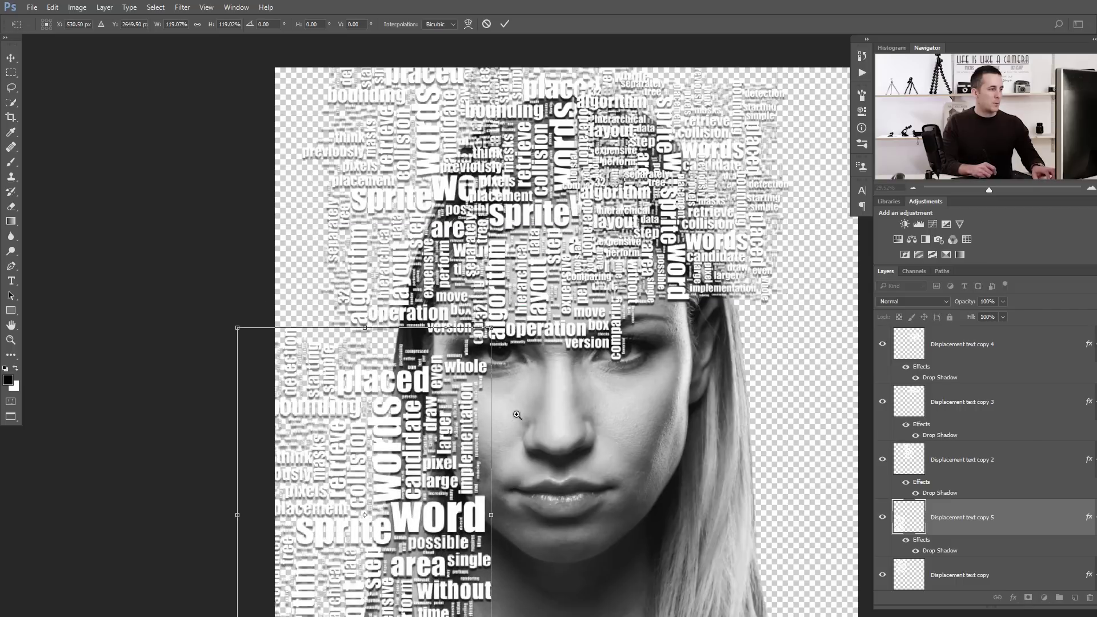
scroll(496, 410, down, 3)
key(Return)
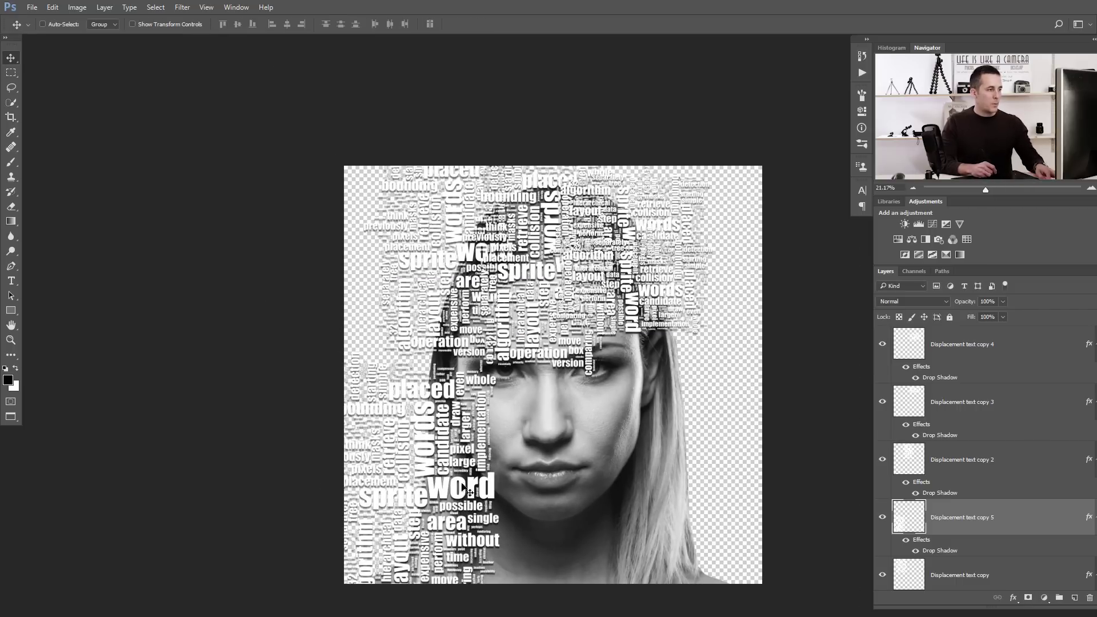
Step: Duplicate the enlarged text block over the portrait's lower-right side and flip the copy horizontally
drag(466, 488, 666, 468)
key(ctrl+j)
key(ctrl+t)
right_click(663, 483)
click(702, 615)
key(Return)
Step: Duplicate the flipped text, rotate the copy by -90°, scale it to about 81%, and place it over the chin and neck
key(ctrl+j)
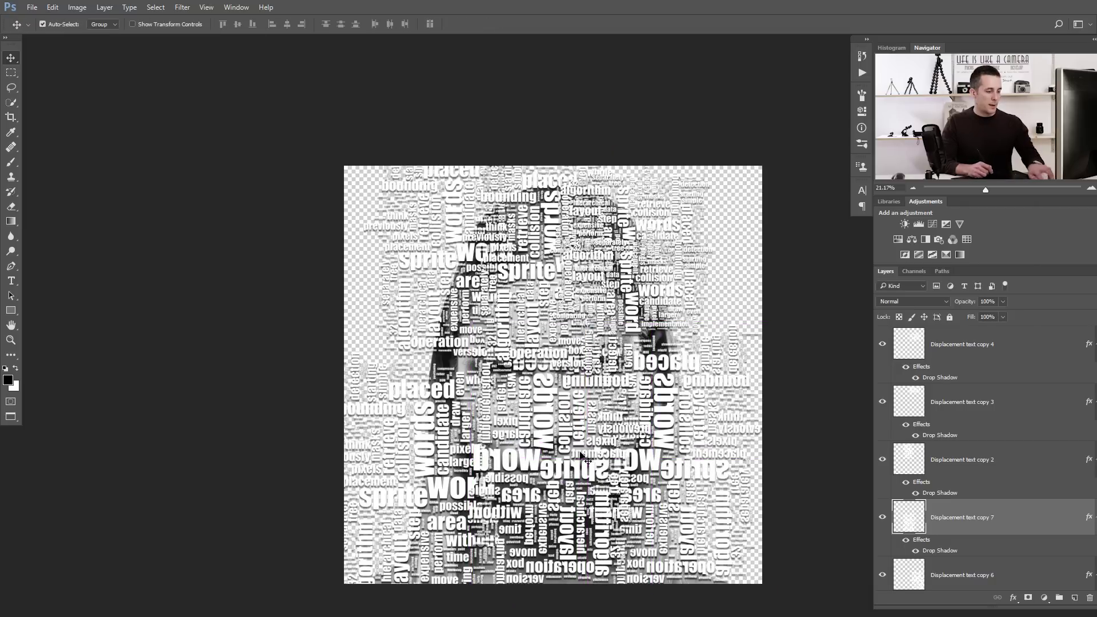
key(ctrl+t)
drag(606, 289, 423, 380)
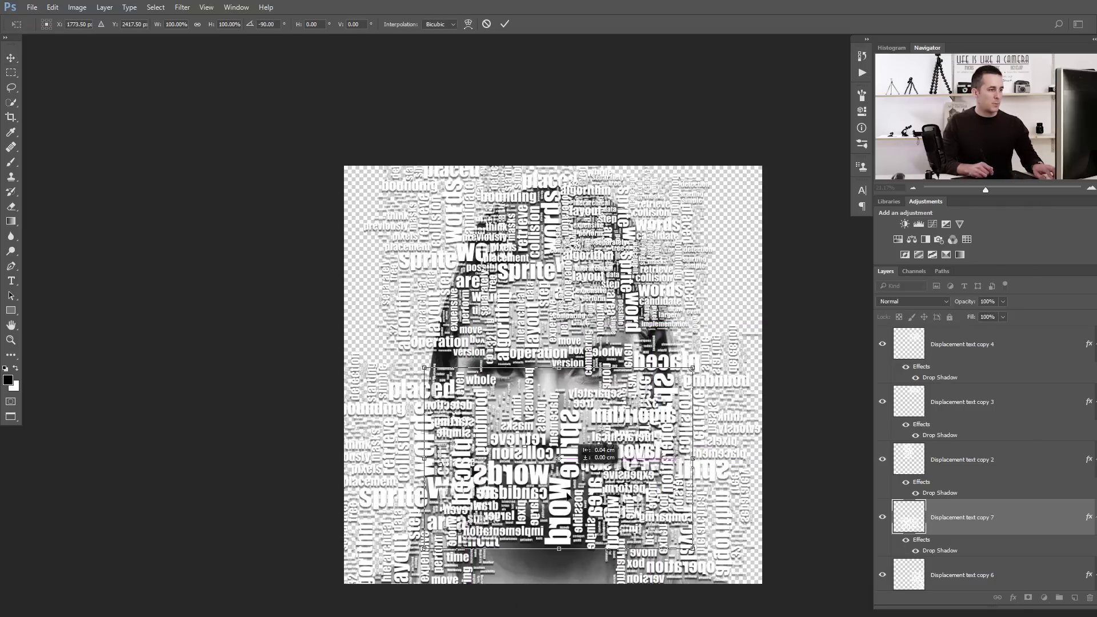
drag(569, 448, 561, 482)
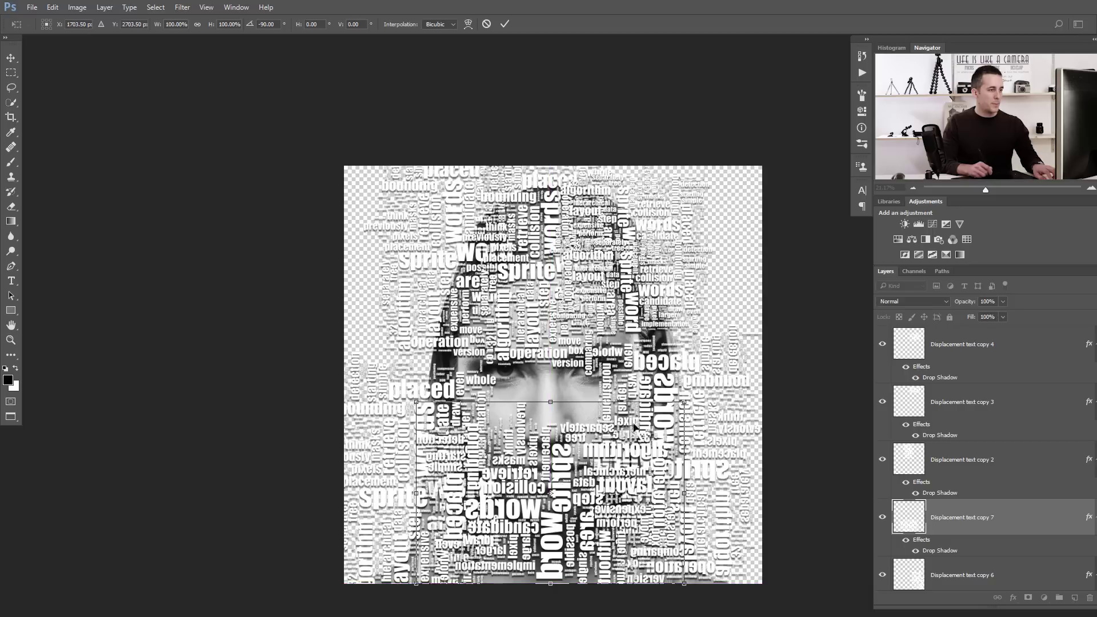
drag(684, 401, 656, 432)
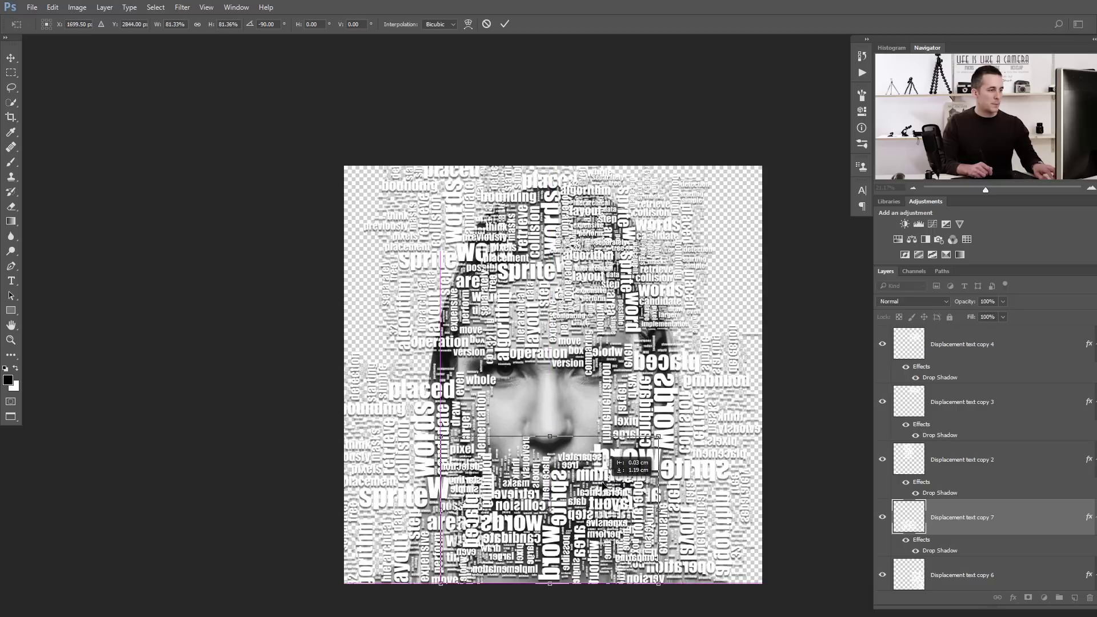
drag(605, 472, 604, 487)
key(Return)
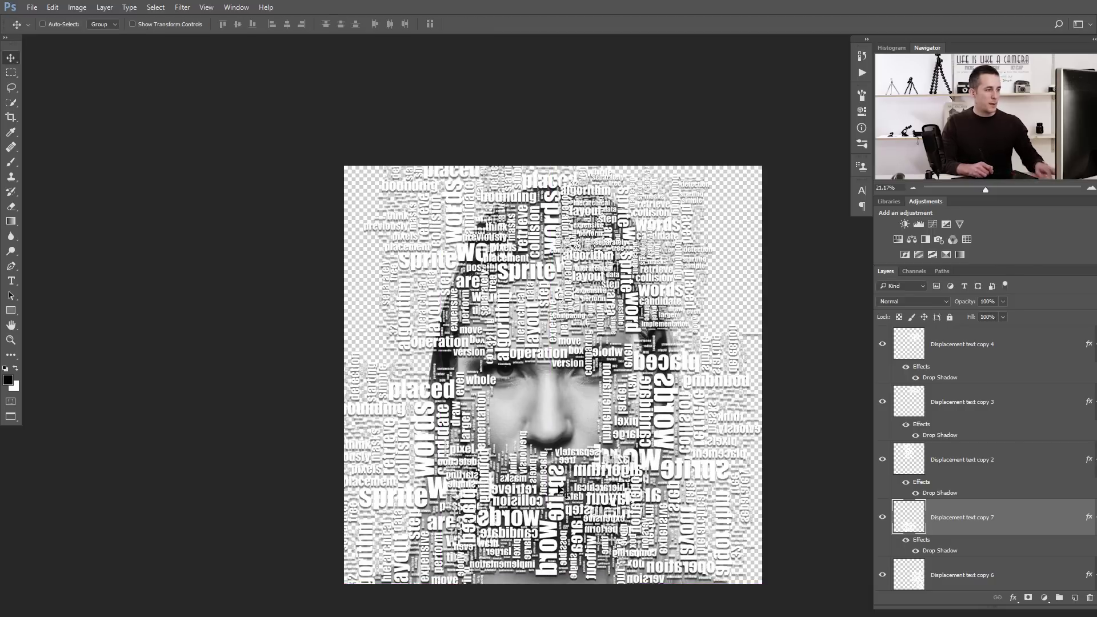
Step: Duplicate the chin text over the nose and mouth, scale it to about 64%, and spread further copies over the face's uncovered areas
drag(557, 528, 565, 423)
key(ctrl+j)
key(ctrl+t)
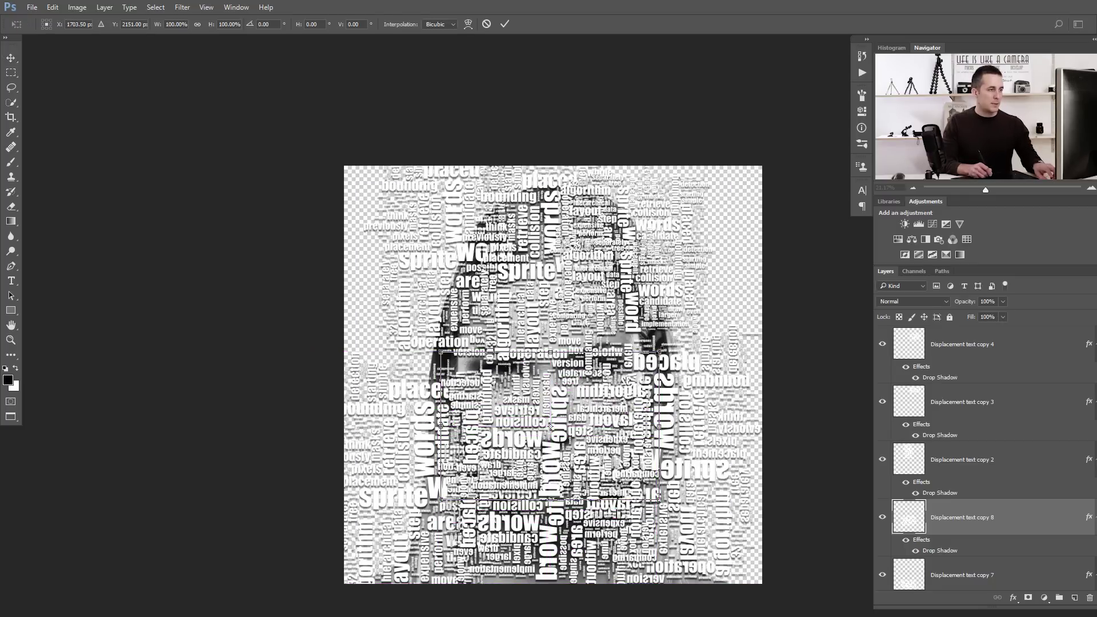
drag(660, 352, 620, 379)
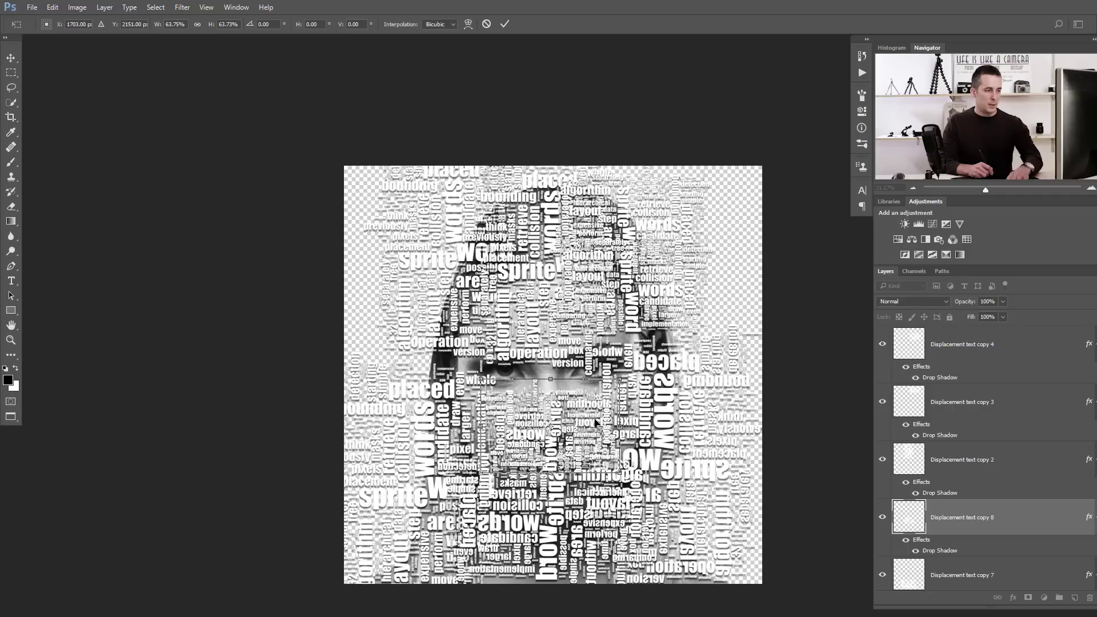
key(Return)
drag(595, 422, 489, 268)
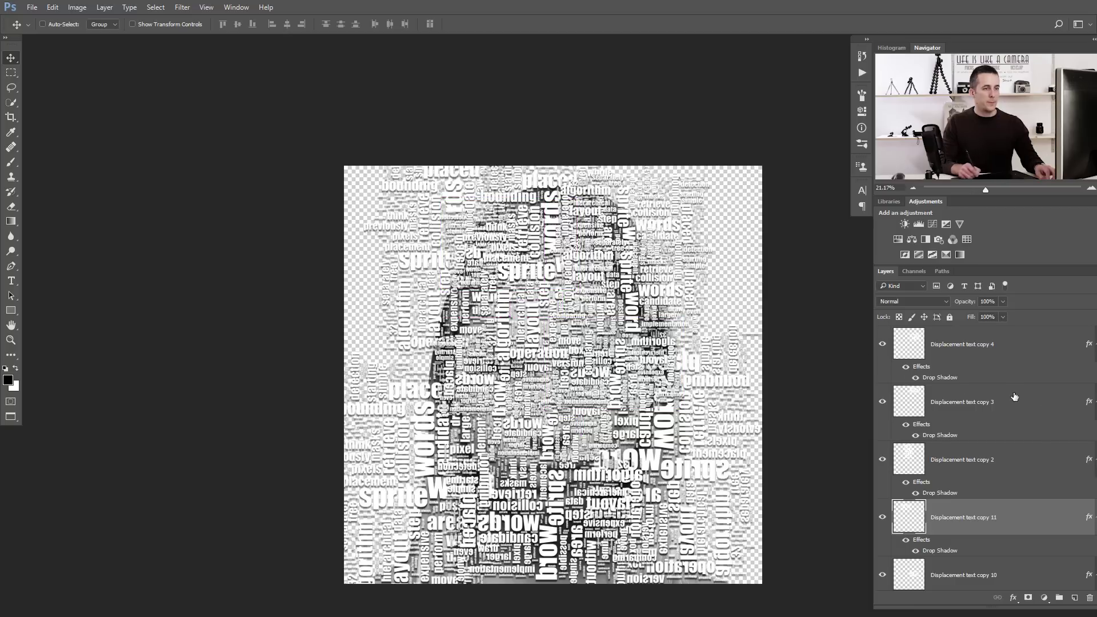
Step: Duplicate Displacement text copy 4 and place the copies over the left hair, the right hair, and the chin and neck
click(920, 351)
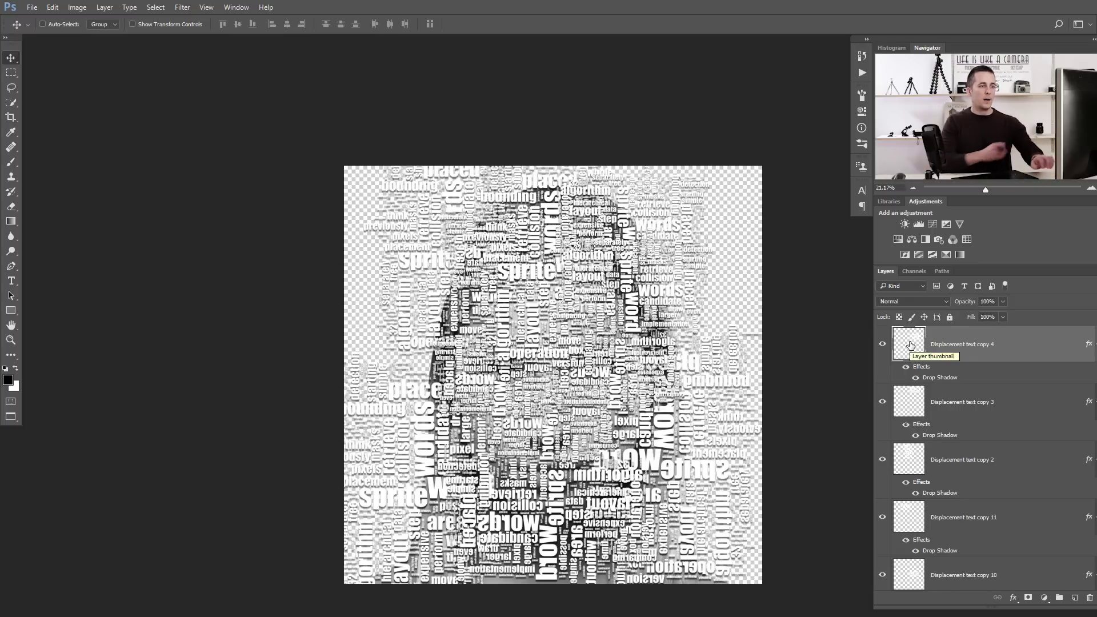
click(860, 335)
key(Return)
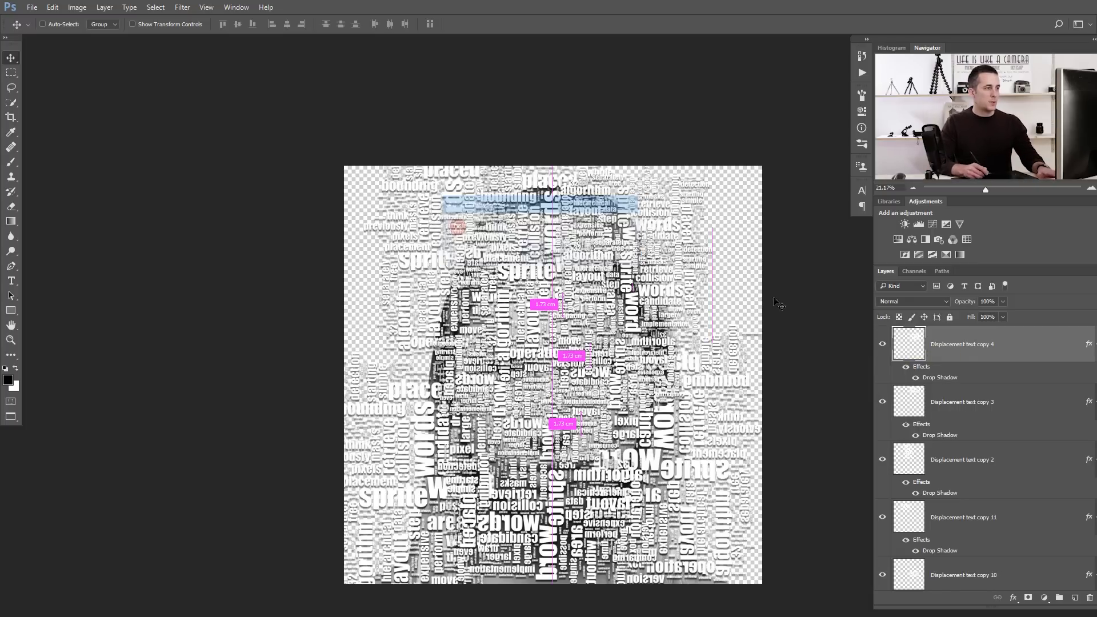
click(883, 344)
click(883, 344)
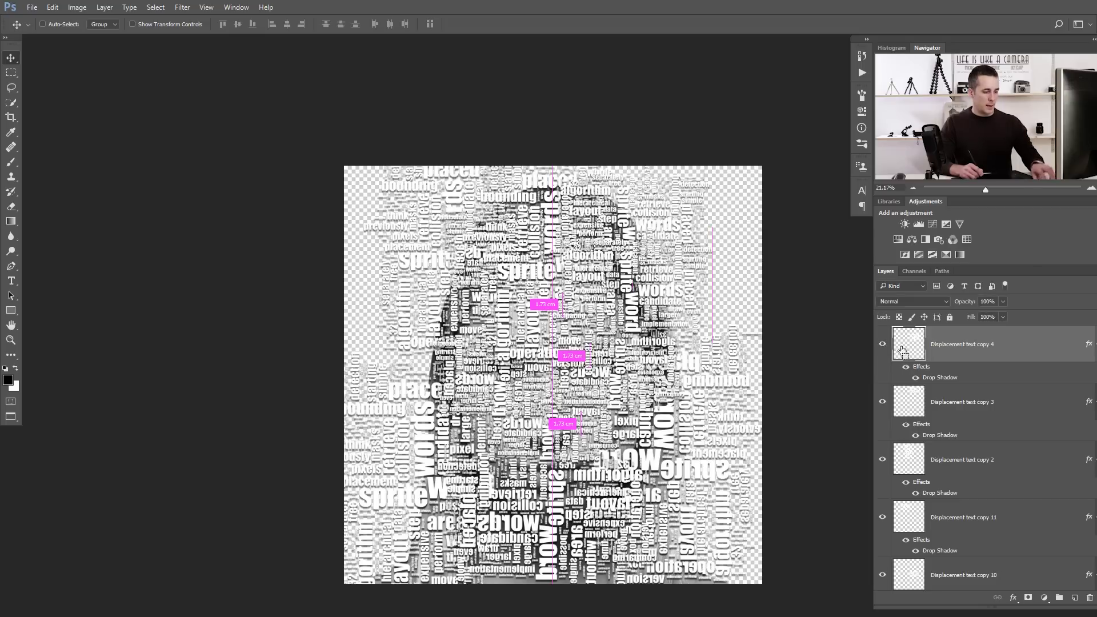
key(ctrl+j)
drag(676, 309, 453, 320)
key(ctrl+t)
key(Return)
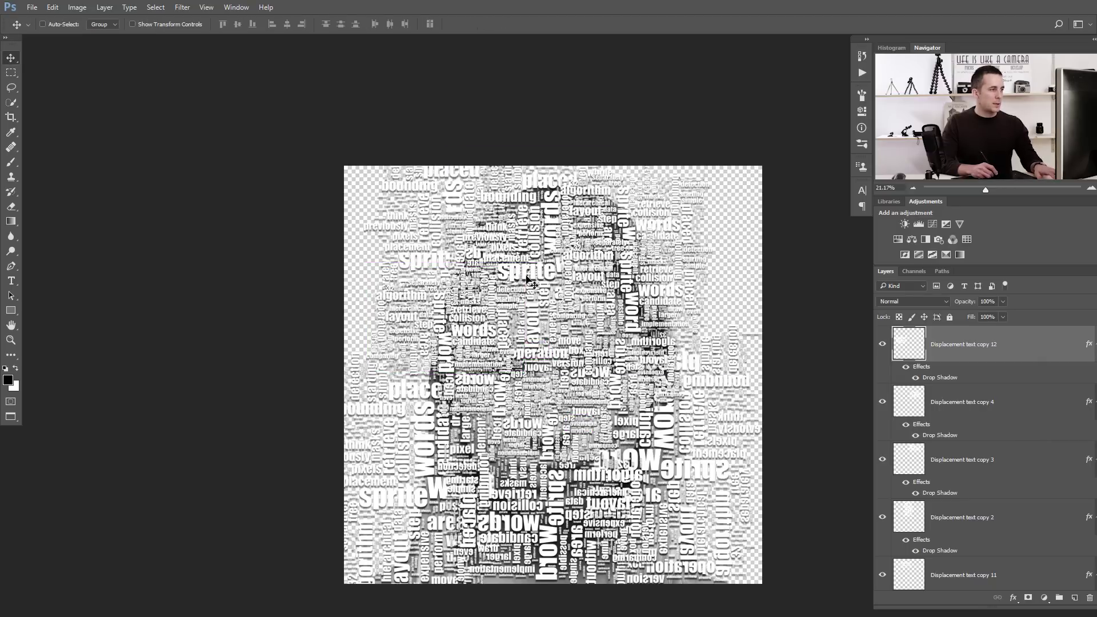
drag(480, 354, 592, 541)
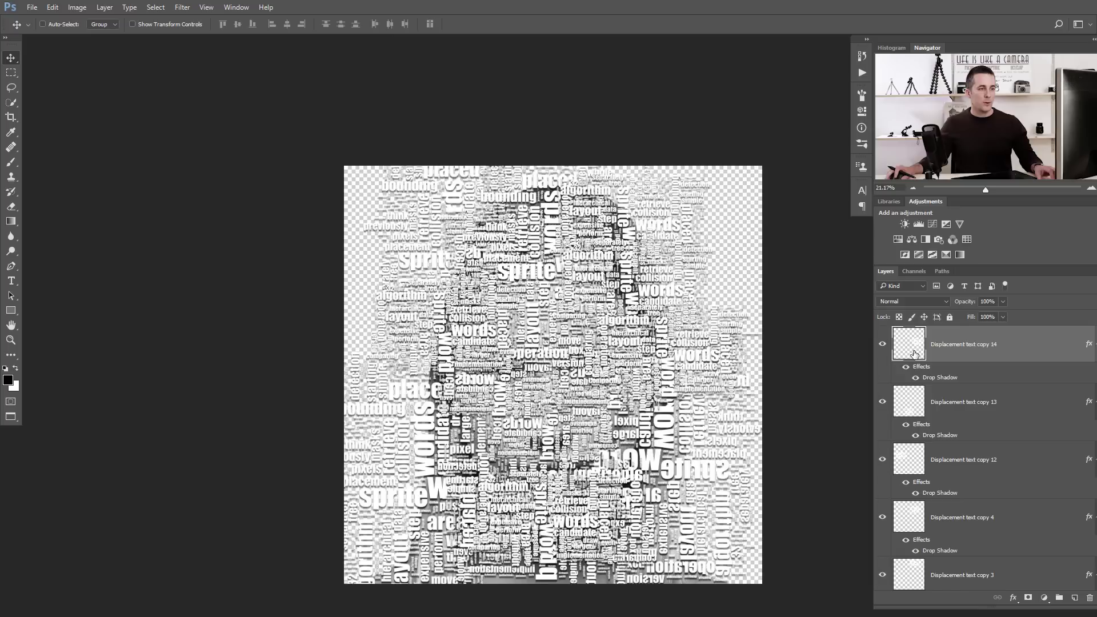
Step: Merge all the text layers from Displacement text copy 14 down to Displacement text copy into one layer
scroll(953, 439, down, 5)
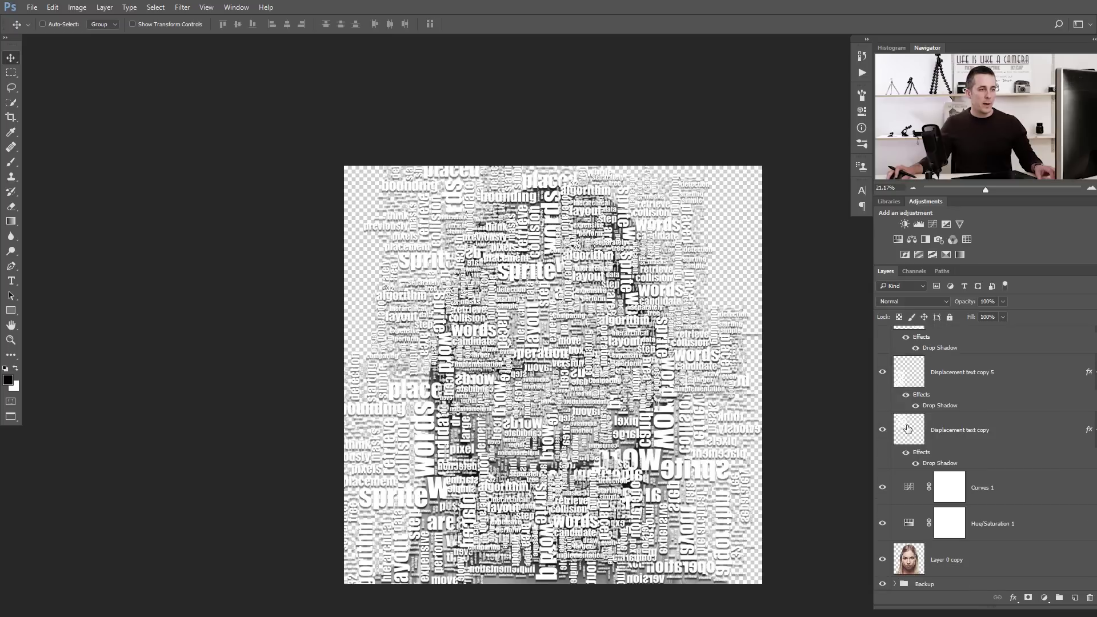
shift+click(907, 431)
scroll(908, 433, up, 3)
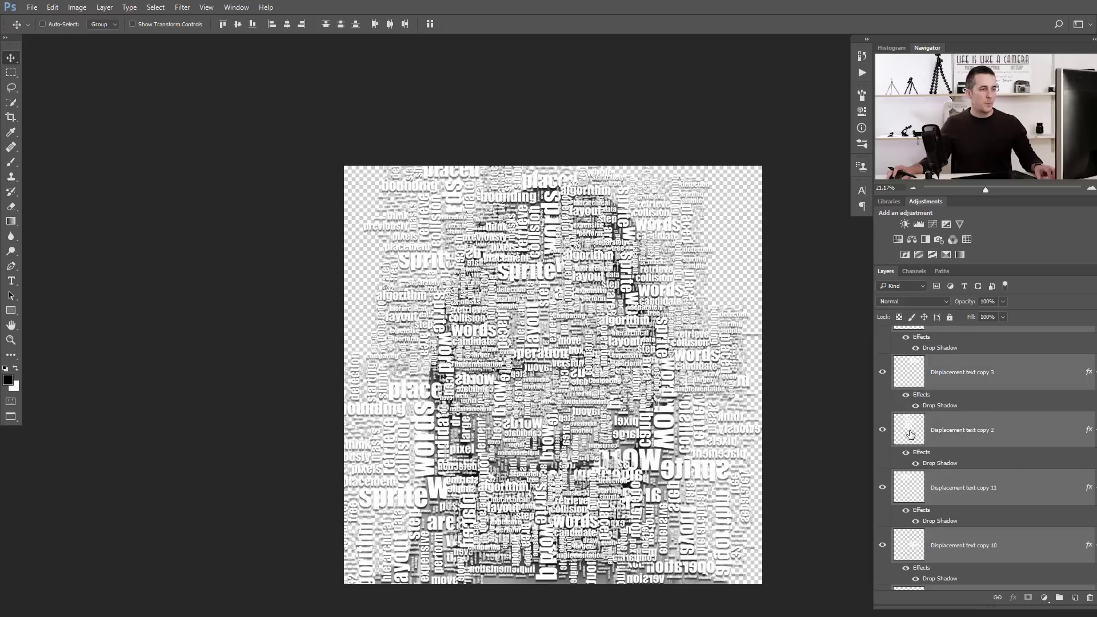
key(ctrl)
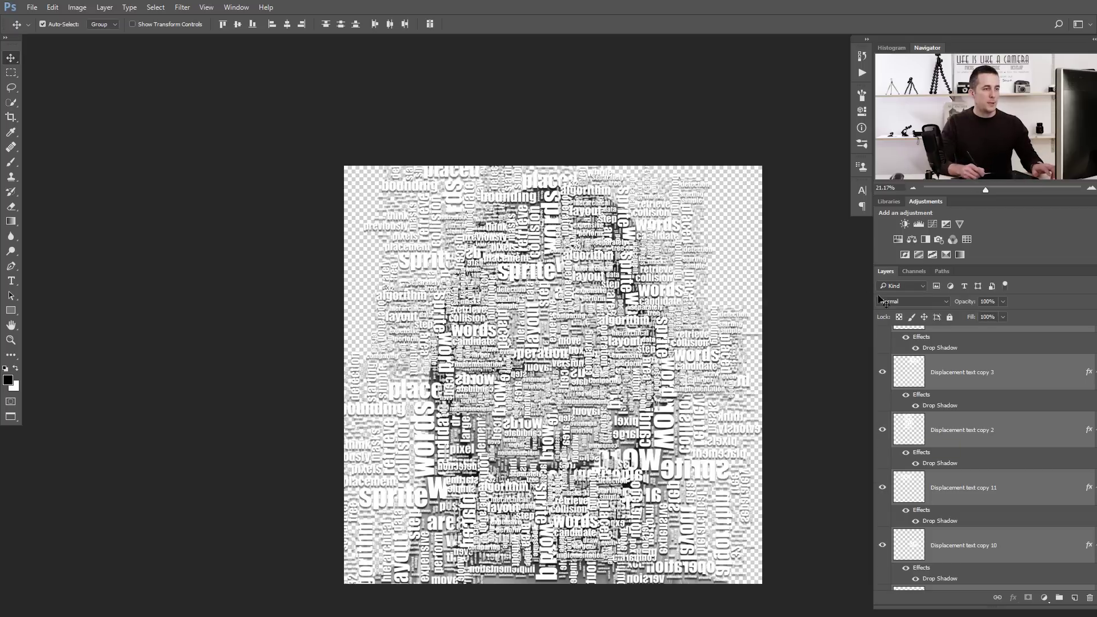
key(ctrl+e)
Step: Hide the merged Displacement text copy 14 layer and select Layer 0 copy
click(883, 345)
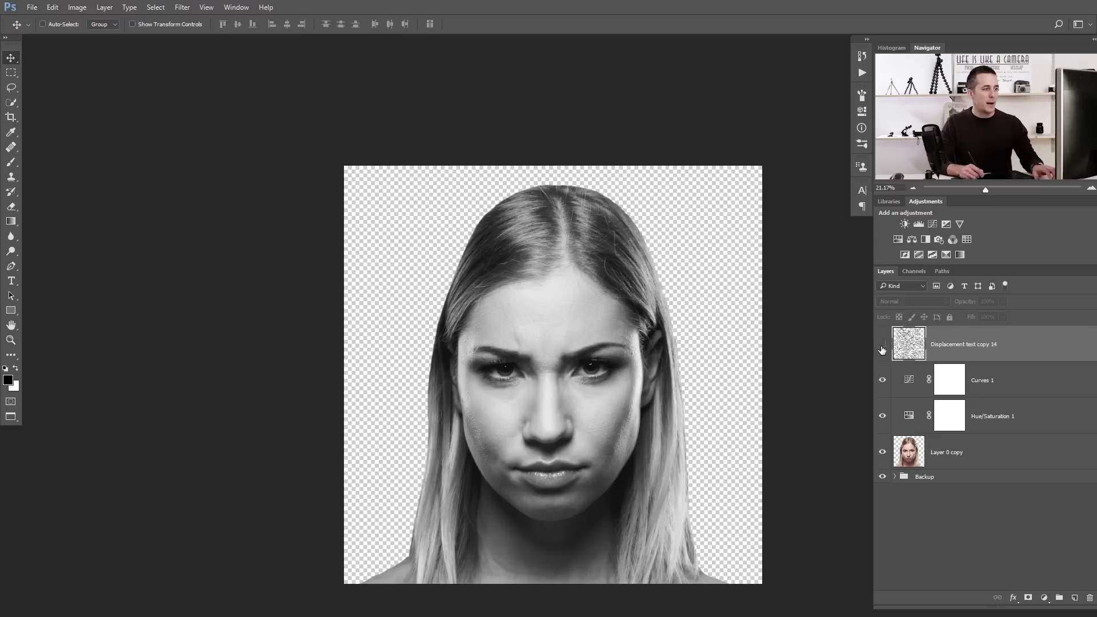
click(882, 347)
click(883, 347)
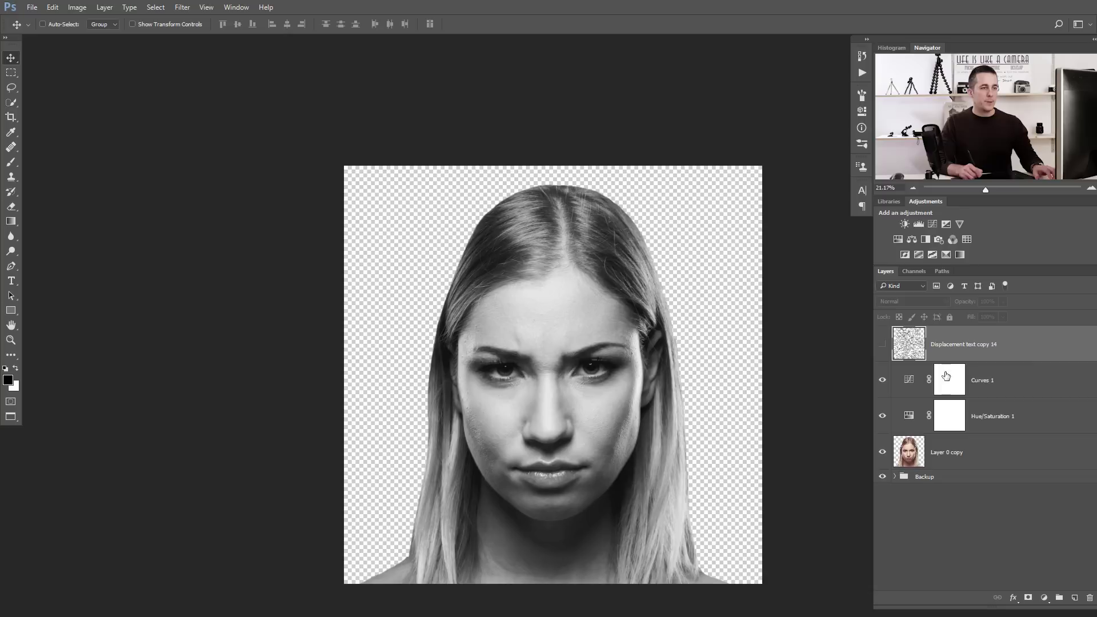
click(911, 461)
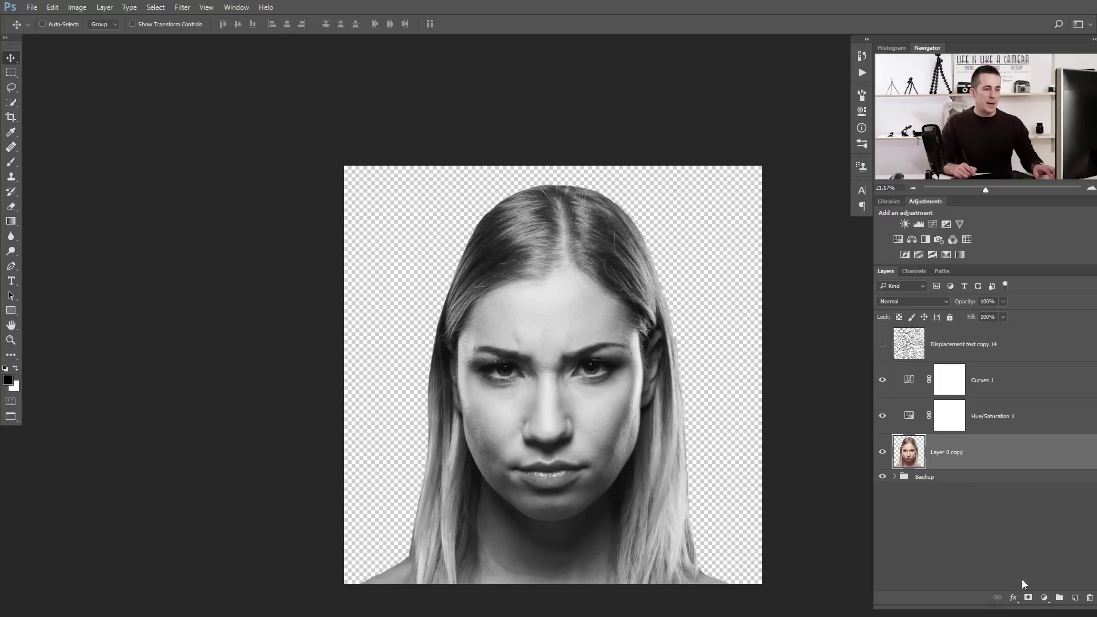
Step: Add a new layer directly below Layer 0 copy and fill it with black
ctrl+click(1074, 598)
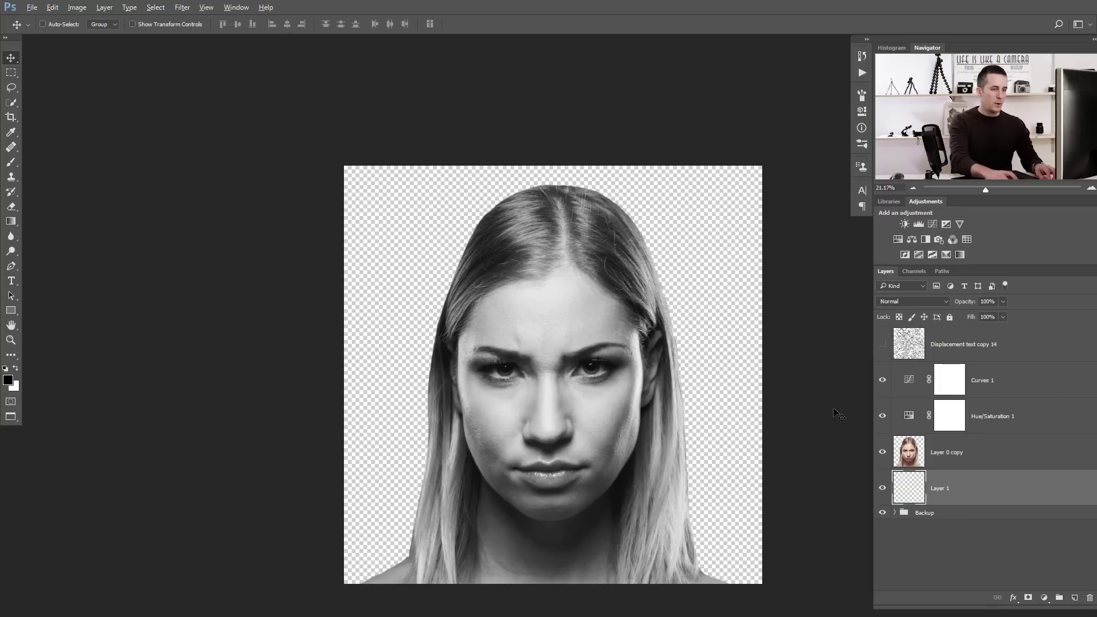
key(alt+BackSpace)
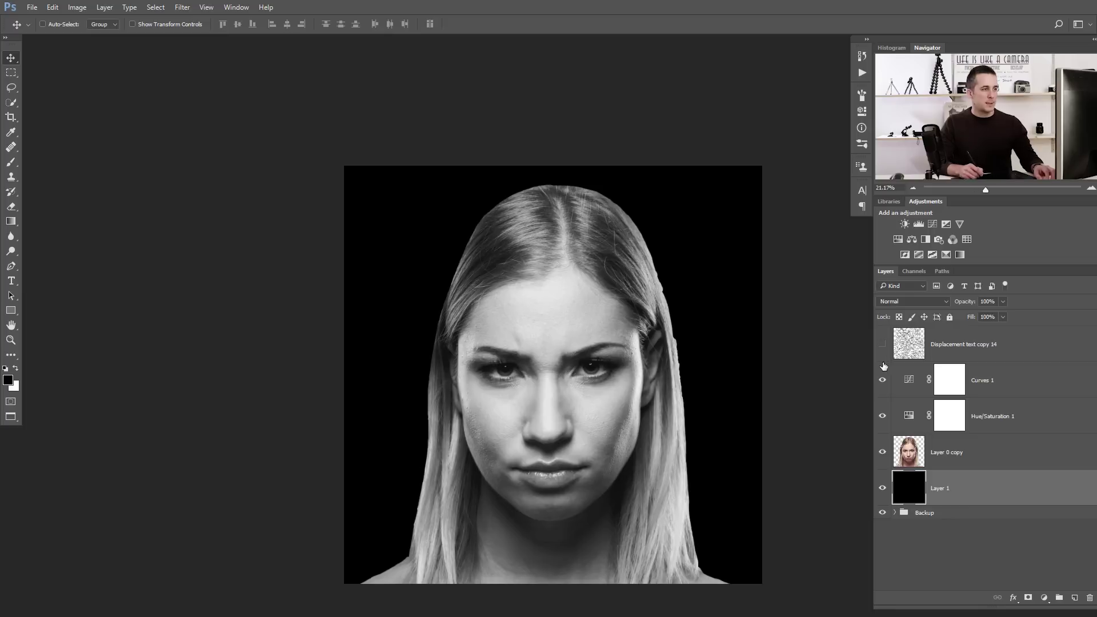
Step: Erase the rough cut-out fringe along the hair's right edge on Layer 0 copy
click(921, 461)
scroll(688, 311, up, 2)
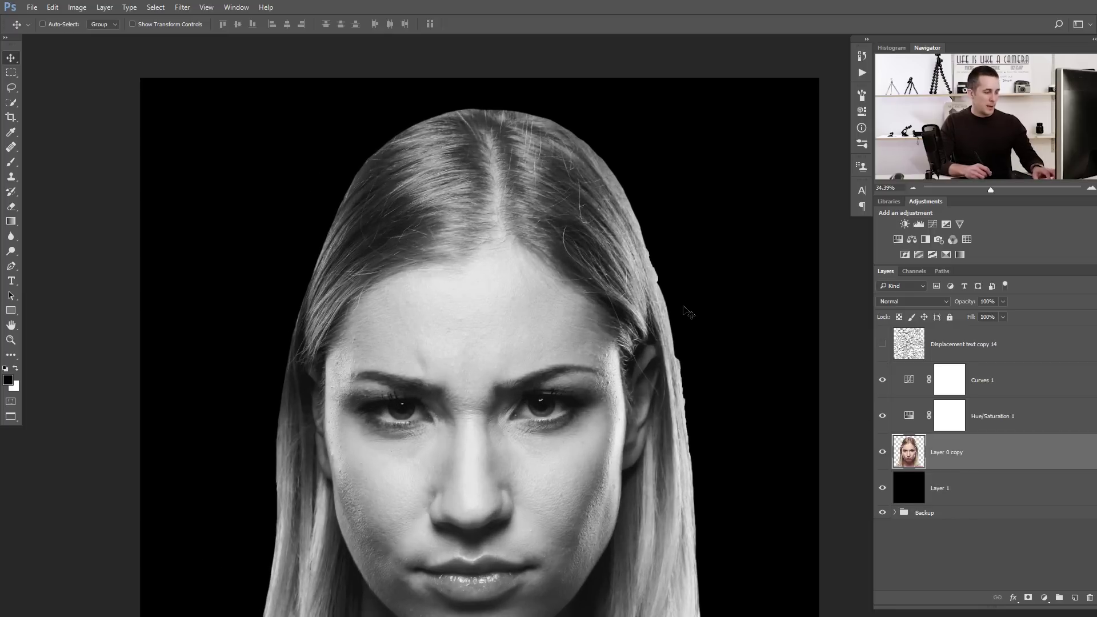
key(e)
drag(661, 264, 675, 315)
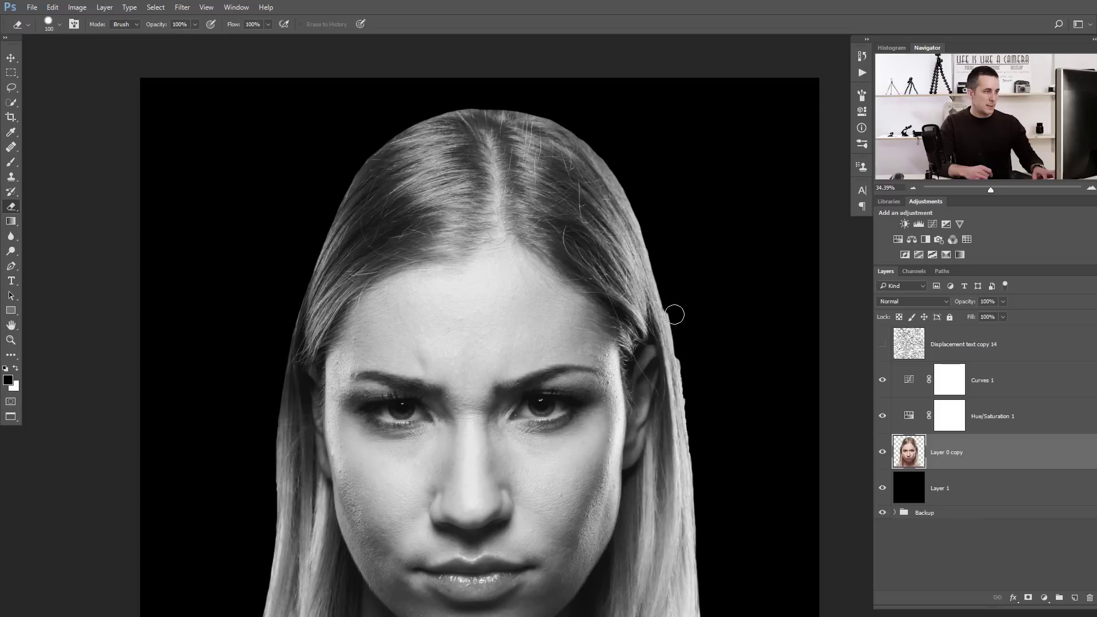
drag(684, 360, 693, 415)
drag(709, 484, 694, 372)
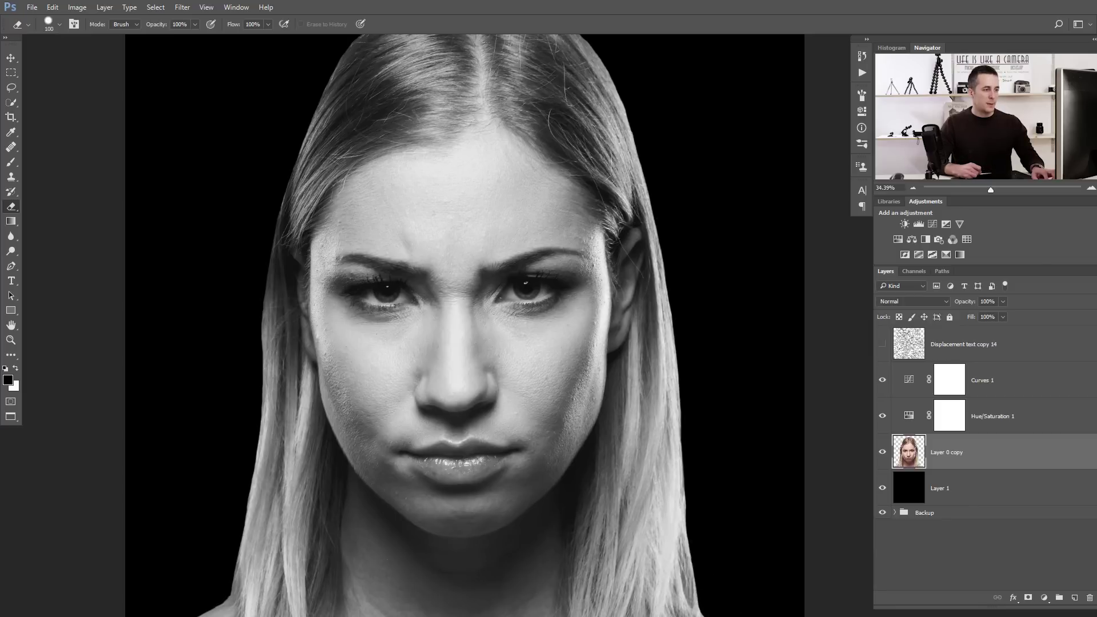
scroll(698, 502, down, 3)
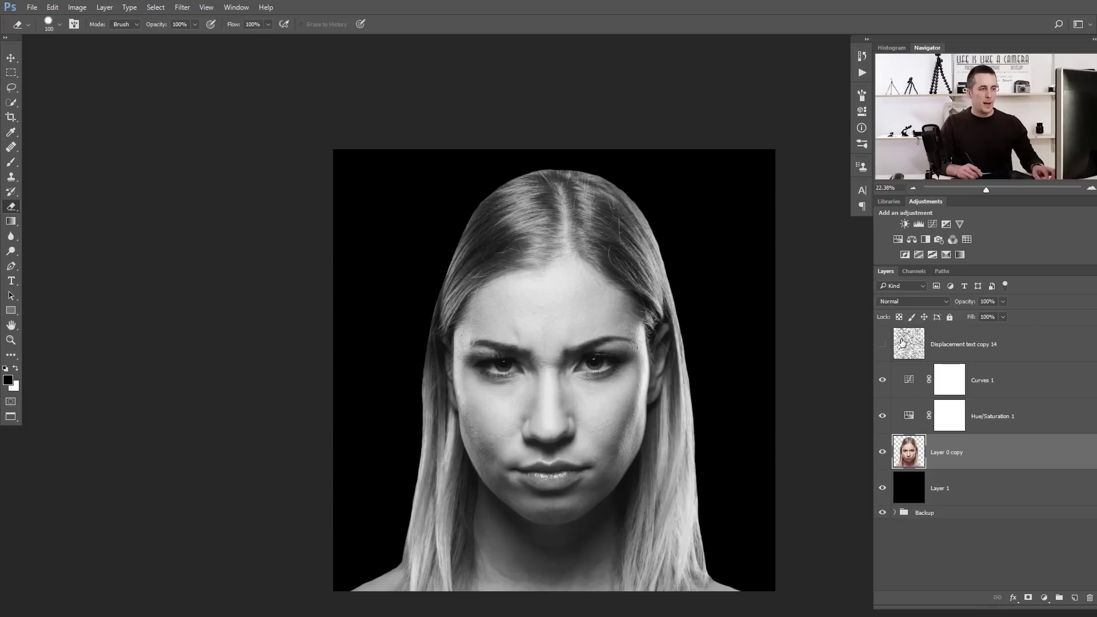
Step: Show the Displacement text copy 14 layer and make it the active layer
click(883, 344)
click(915, 345)
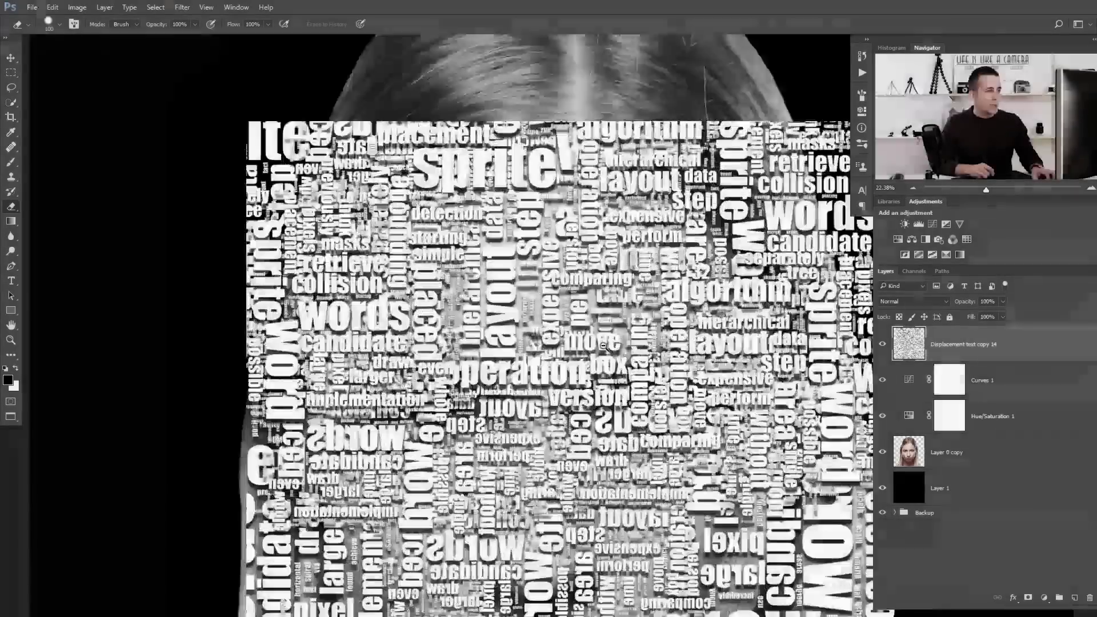
scroll(579, 333, up, 2)
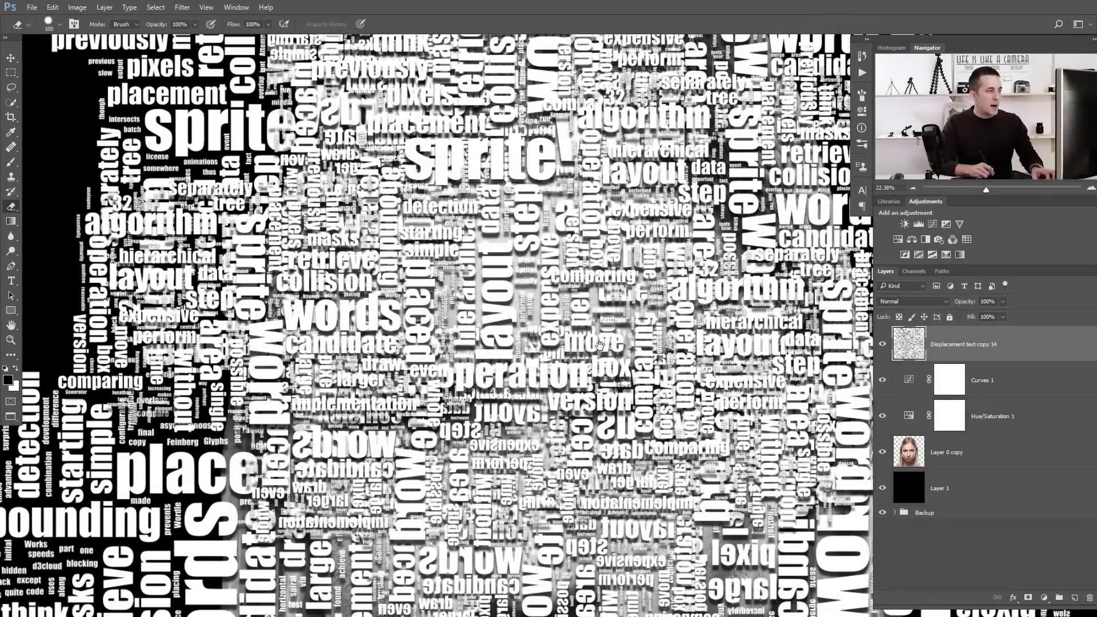
drag(583, 353, 579, 332)
scroll(579, 333, up, 1)
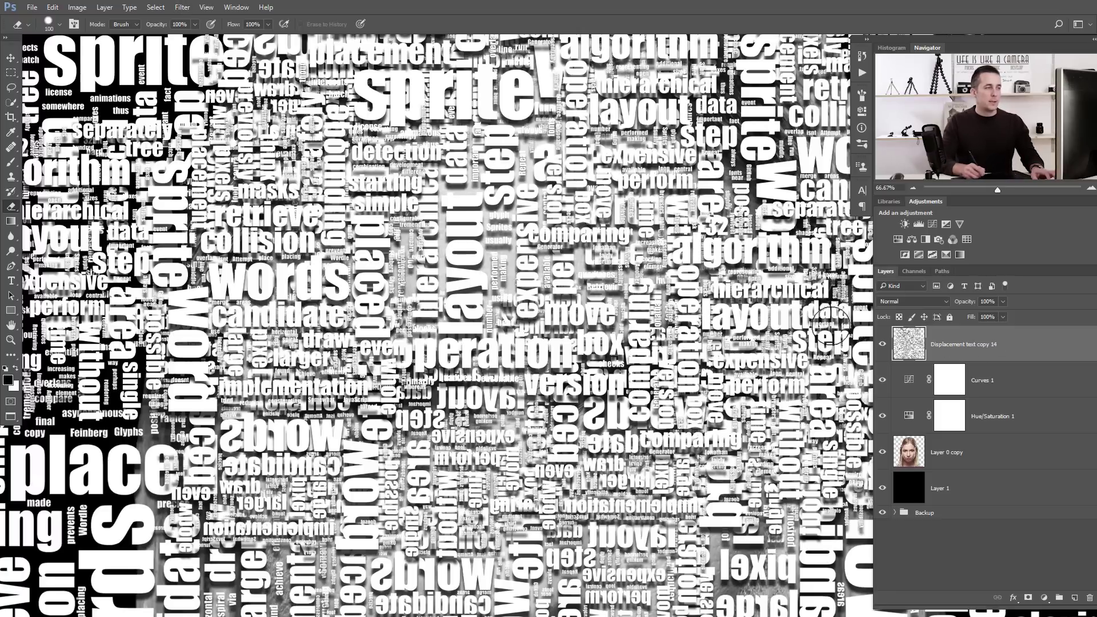
Step: Apply Displace at horizontal and vertical scale 10, with Stretch To Fit and Repeat Edge Pixels, using the Displacement map PSD file
click(182, 7)
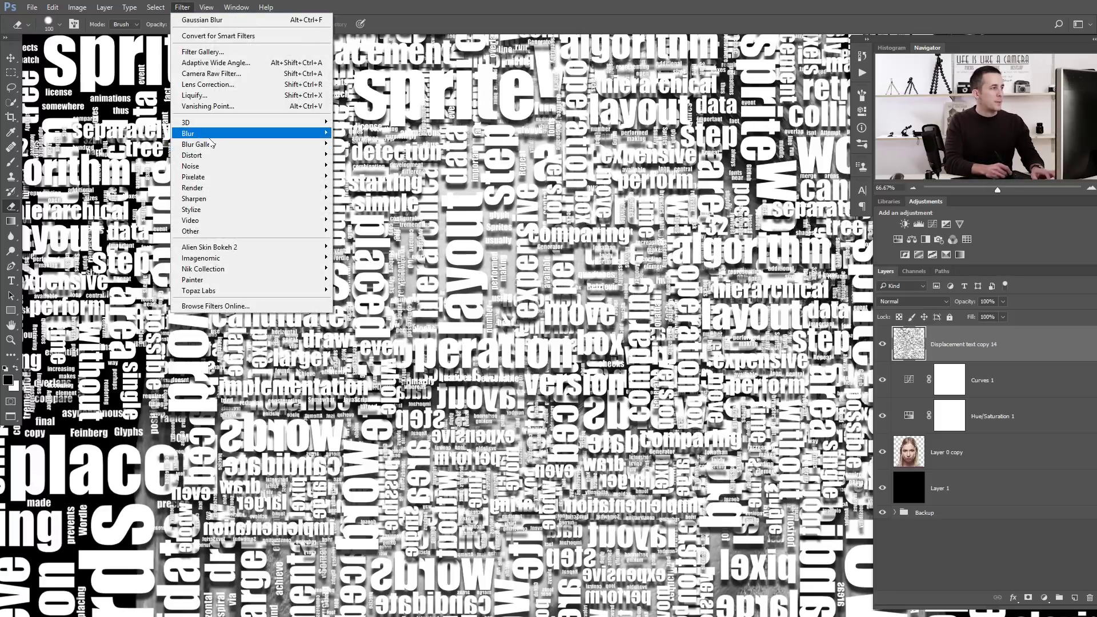
mouse_move(213, 160)
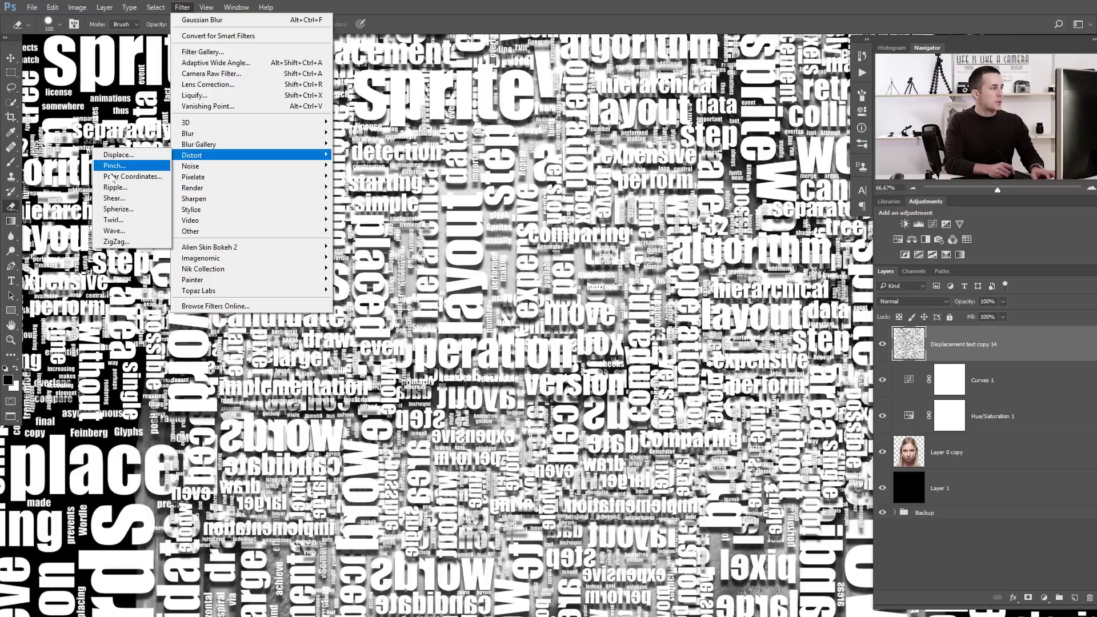
click(121, 155)
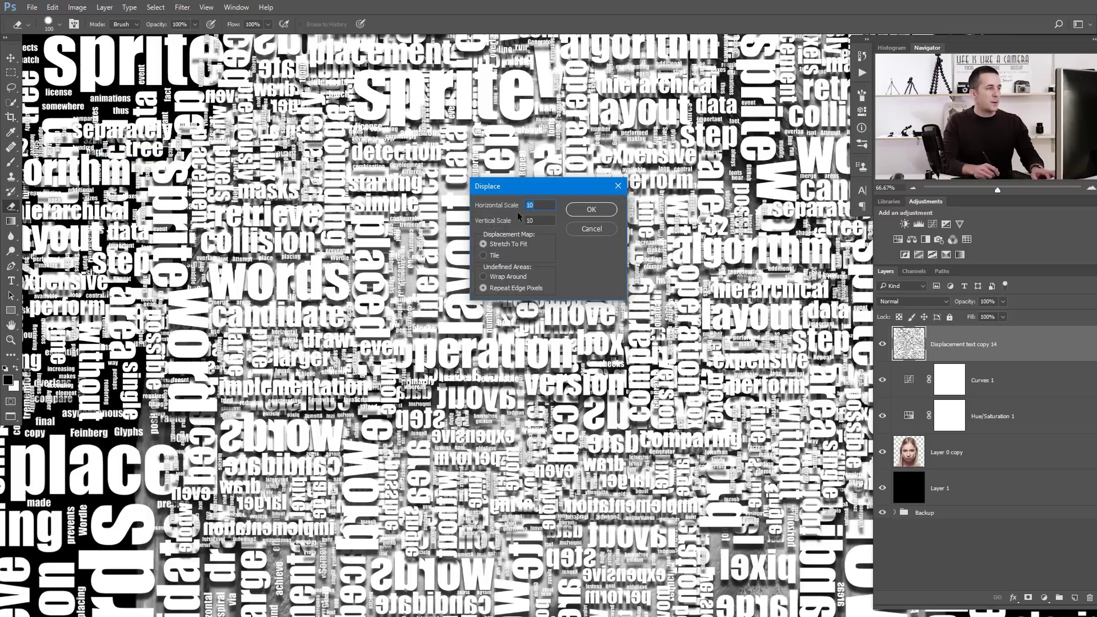
drag(533, 193, 522, 201)
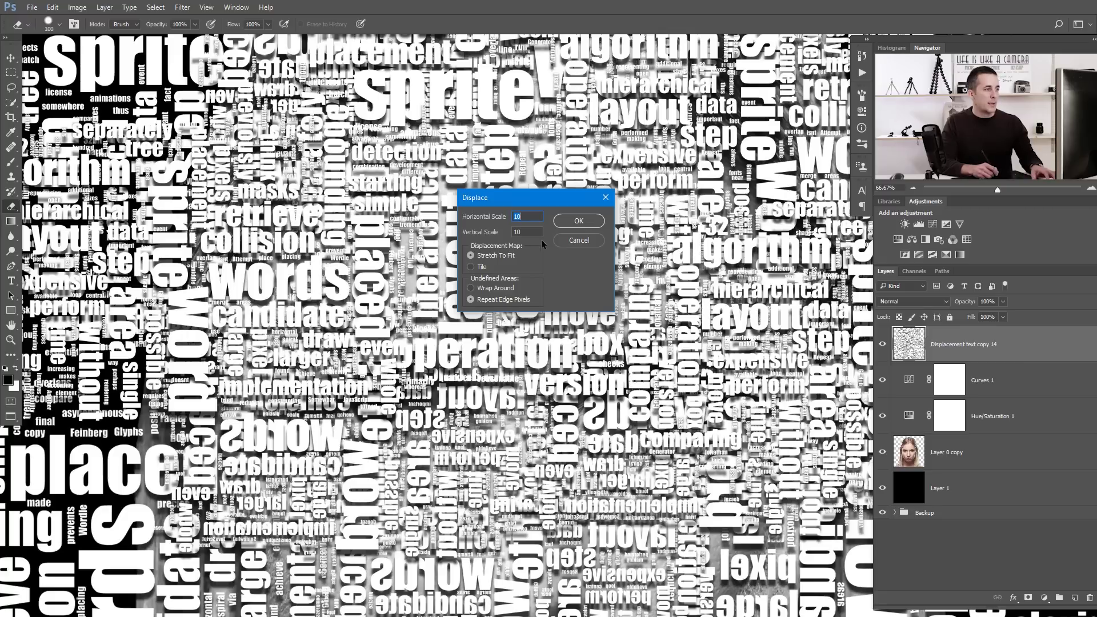
click(577, 221)
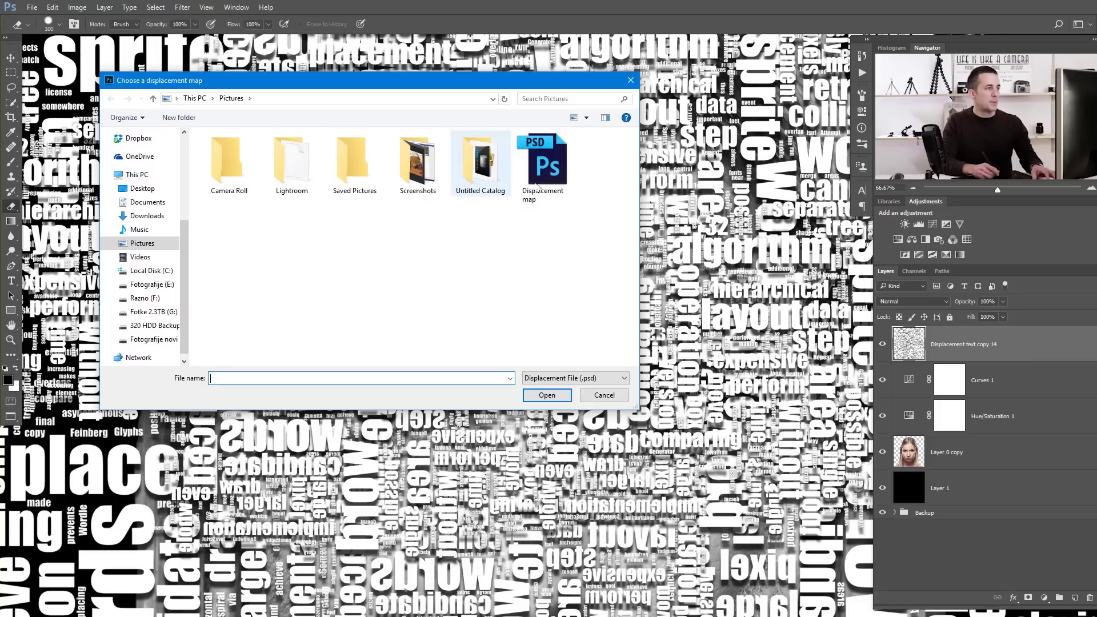
click(552, 180)
click(547, 395)
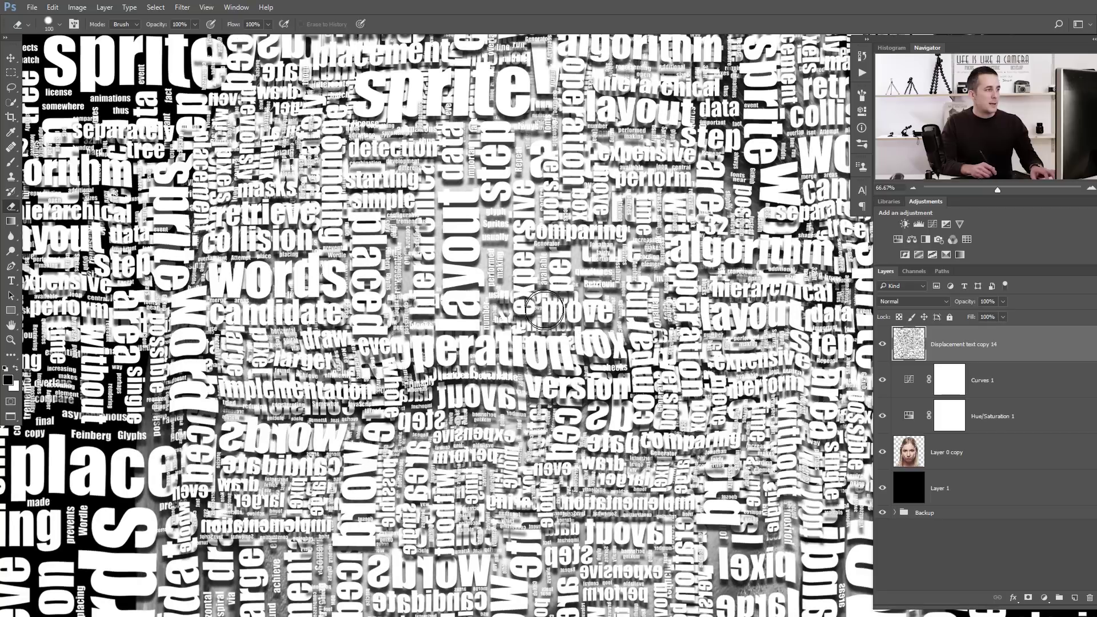
Step: Compare the text before and after displacement by undoing and restoring the filter
key(ctrl+z)
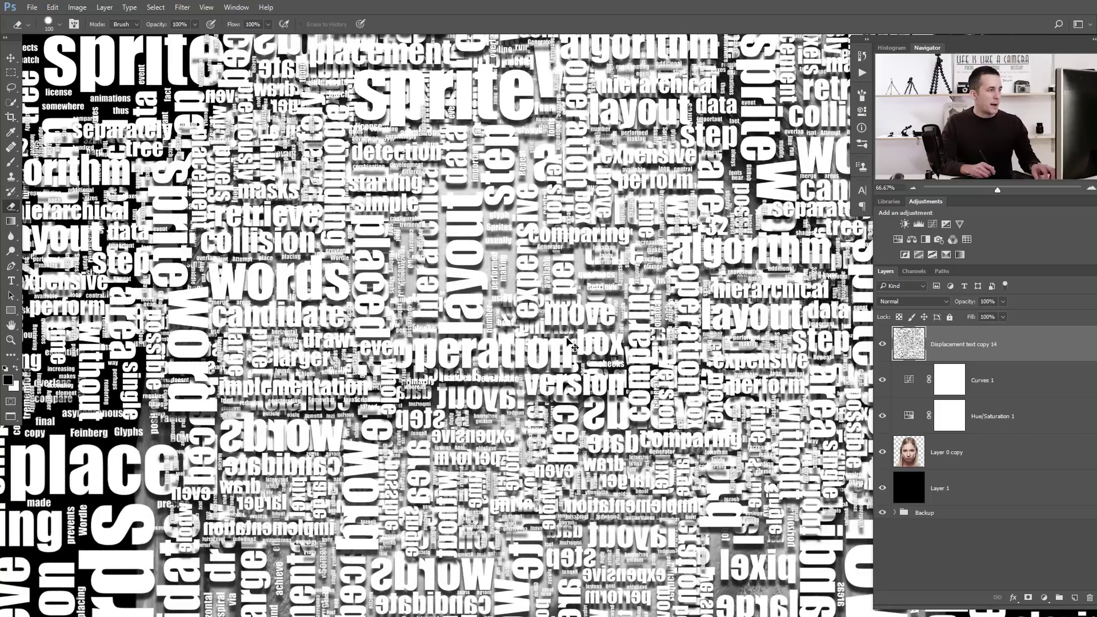
key(ctrl+z)
scroll(547, 372, down, 3)
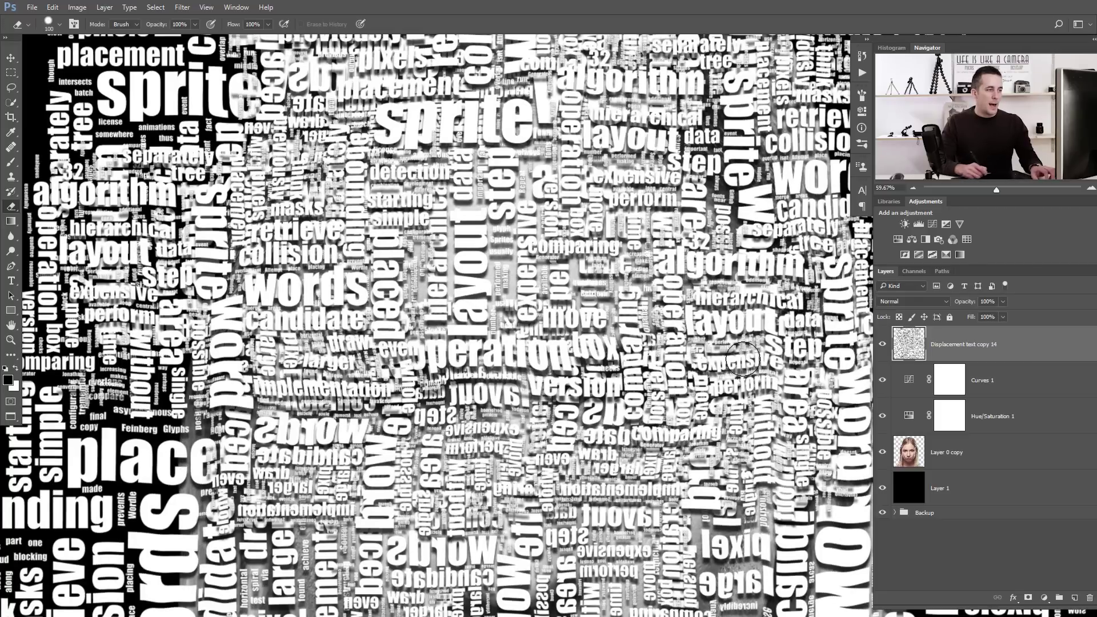
drag(569, 354, 549, 334)
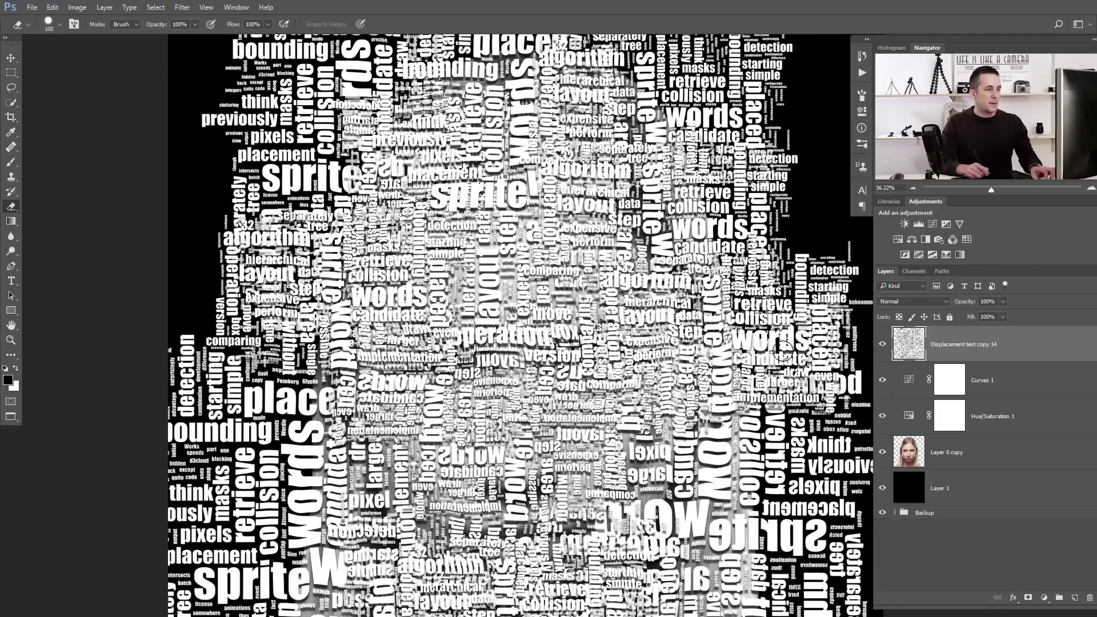
Step: Hide Displacement text copy 14, load its outline as a selection, and add it as a layer mask on Layer 0 copy
click(883, 346)
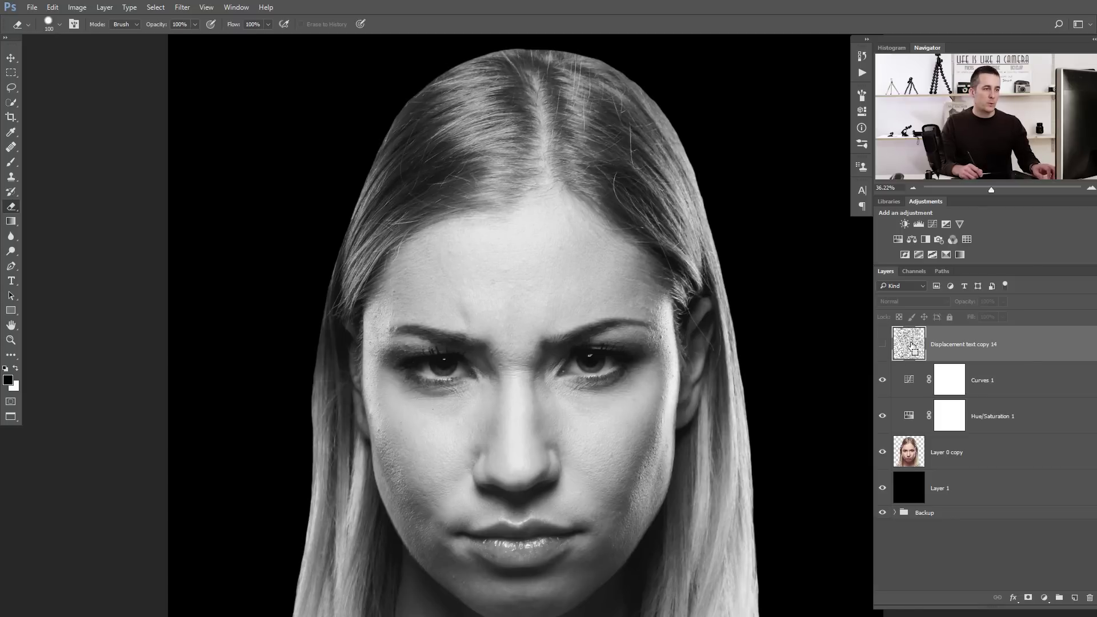
ctrl+click(914, 348)
click(924, 466)
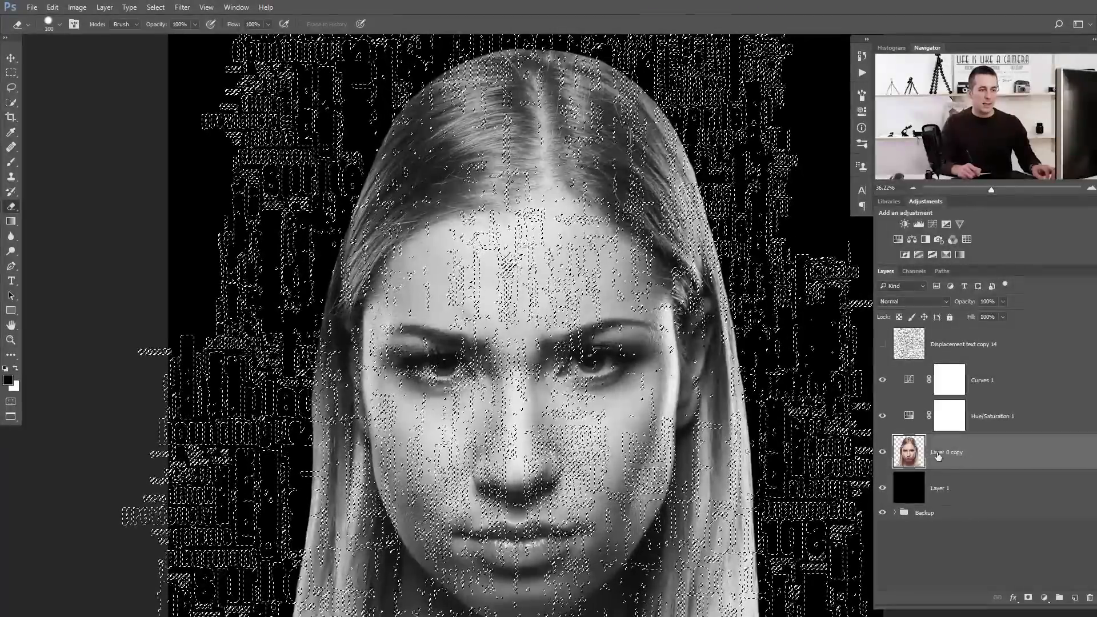
click(1028, 598)
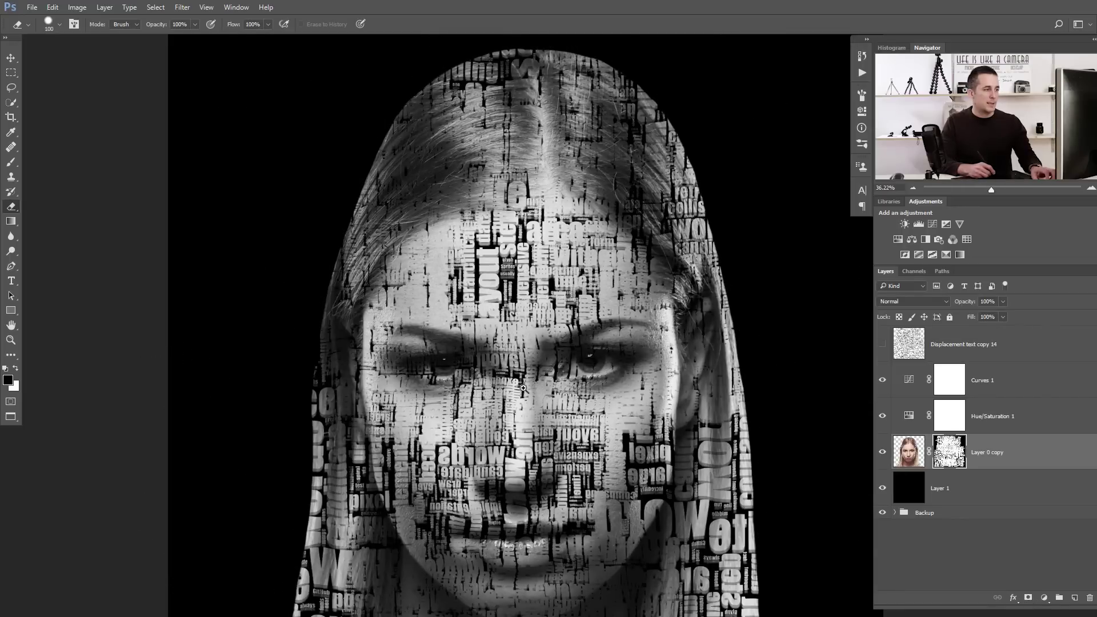
Step: Reduce the eraser size to 45 and examine how the masked text bends around the nose and cheeks
scroll(517, 389, up, 4)
mouse_move(530, 441)
mouse_down()
mouse_move(544, 444)
mouse_move(472, 330)
mouse_up()
scroll(543, 444, up, 2)
drag(558, 401, 553, 363)
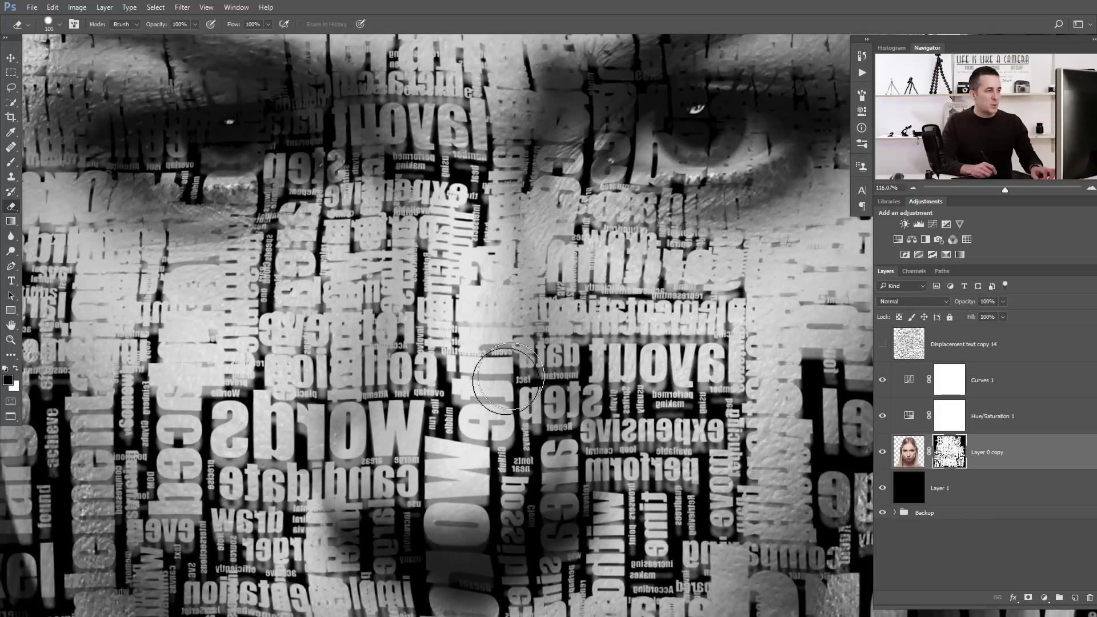
key(bracketleft)
key(bracketleft)
key(bracketleft)
key(bracketleft)
key(bracketleft)
key(bracketleft)
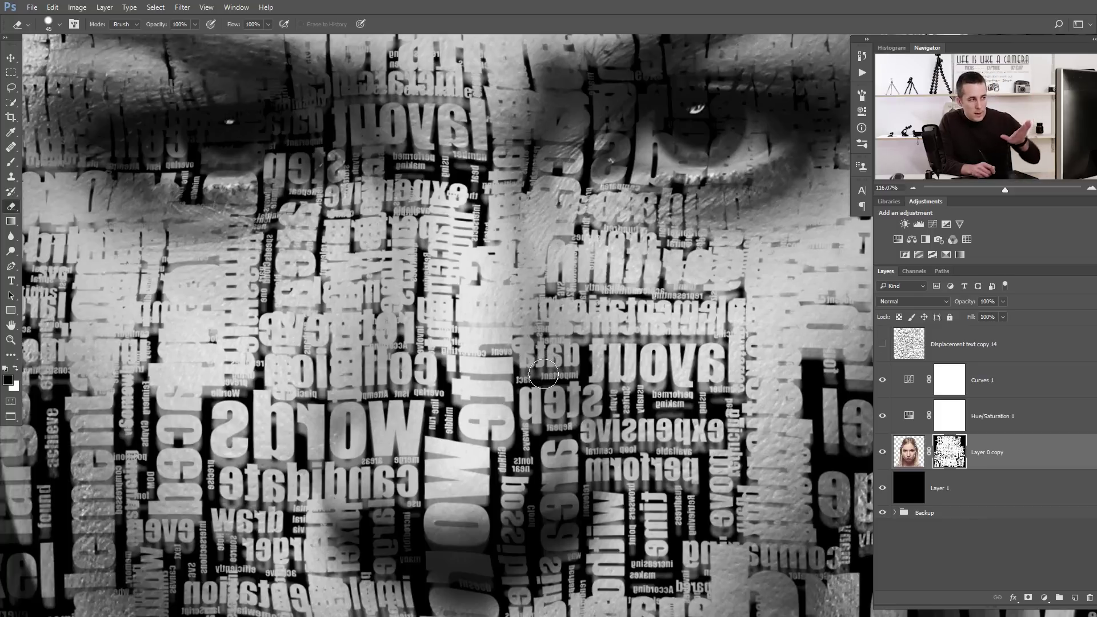
Step: Examine the text distortion and readability across the eyes, nose and mouth, both up close and over the whole portrait
key(super)
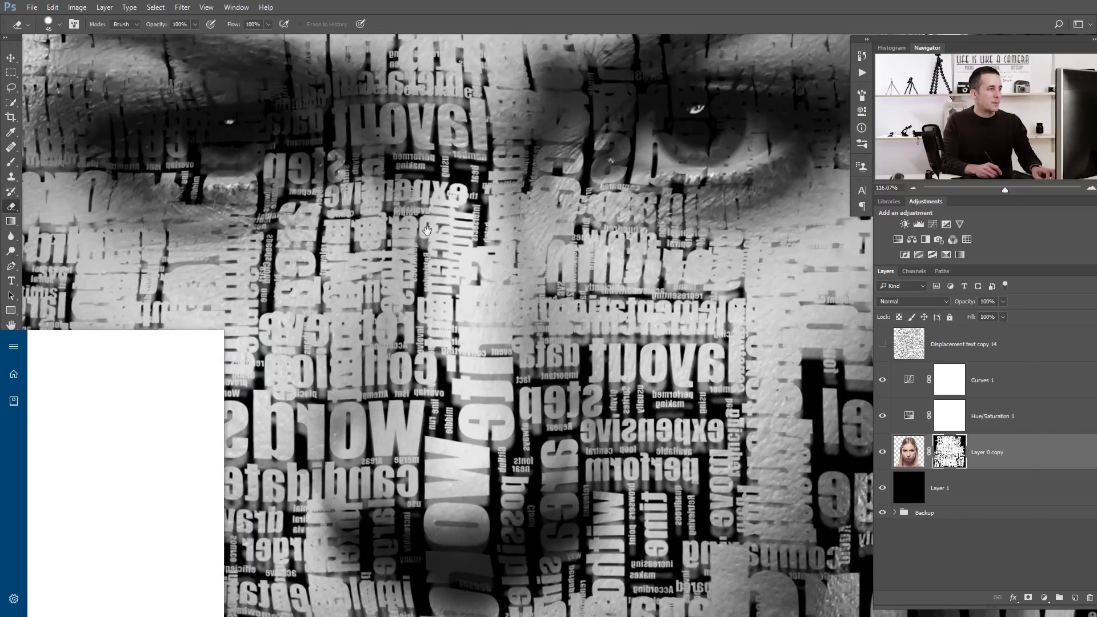
click(429, 236)
scroll(446, 251, up, 3)
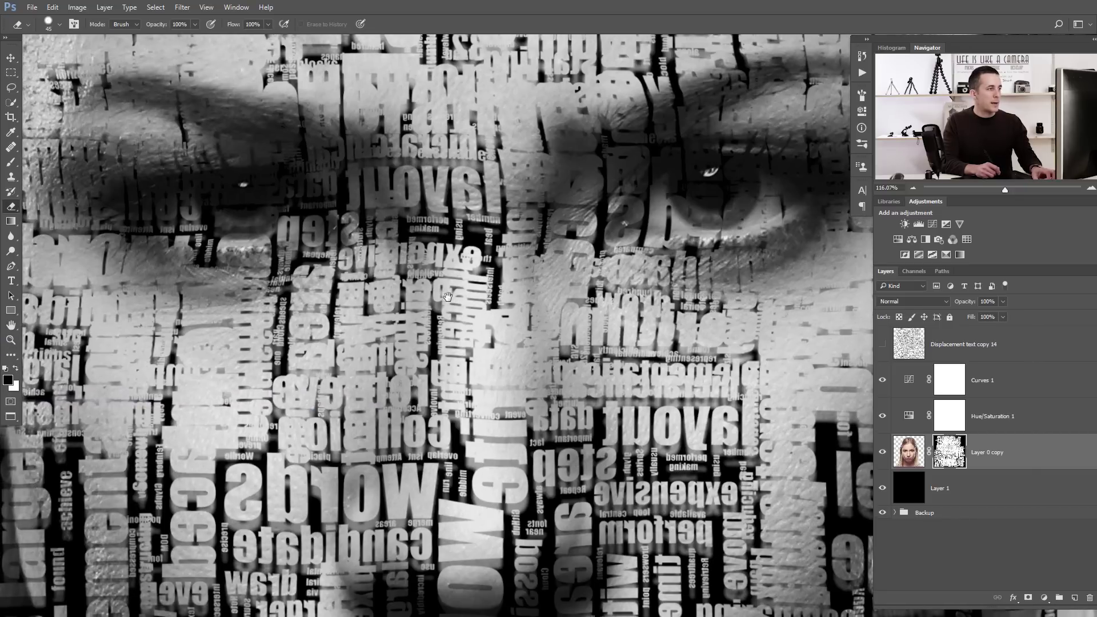
scroll(454, 263, down, 3)
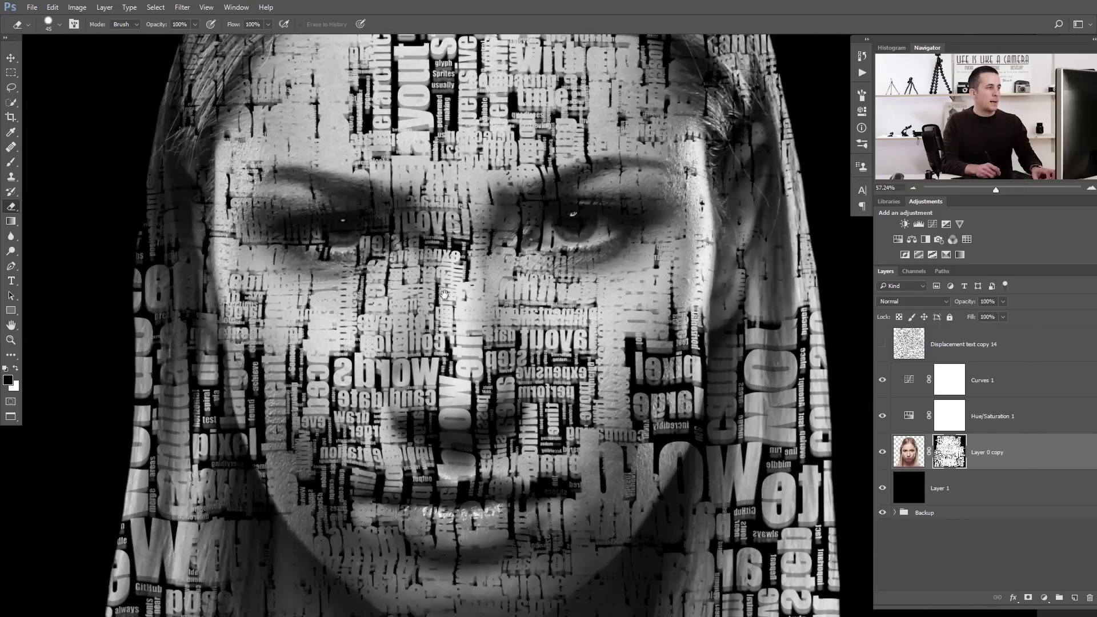
scroll(439, 222, up, 2)
scroll(384, 300, up, 3)
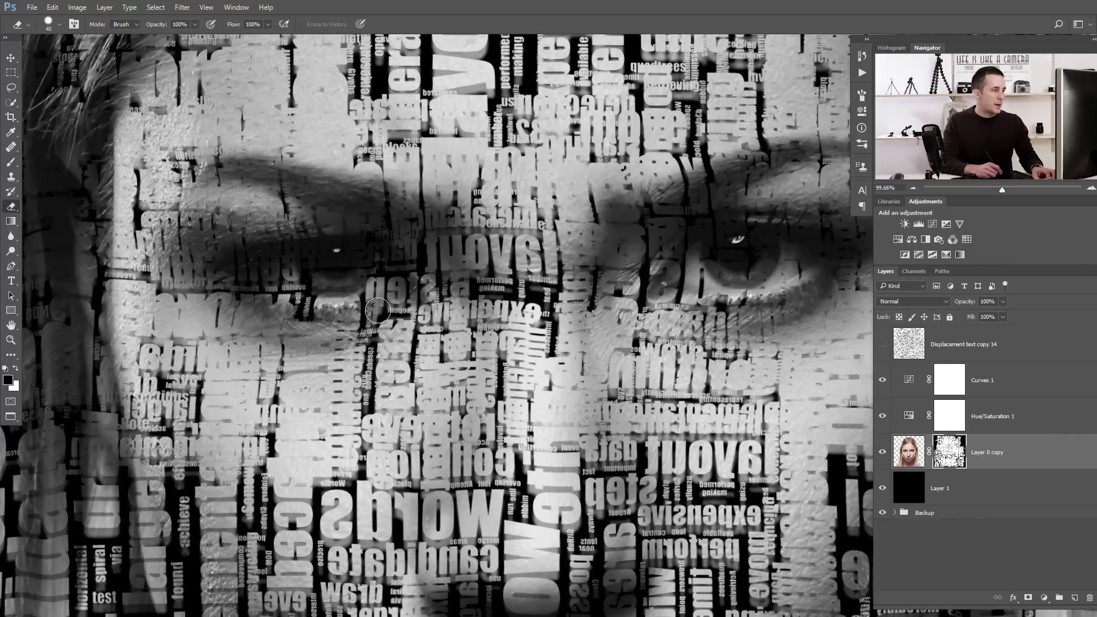
scroll(409, 312, down, 2)
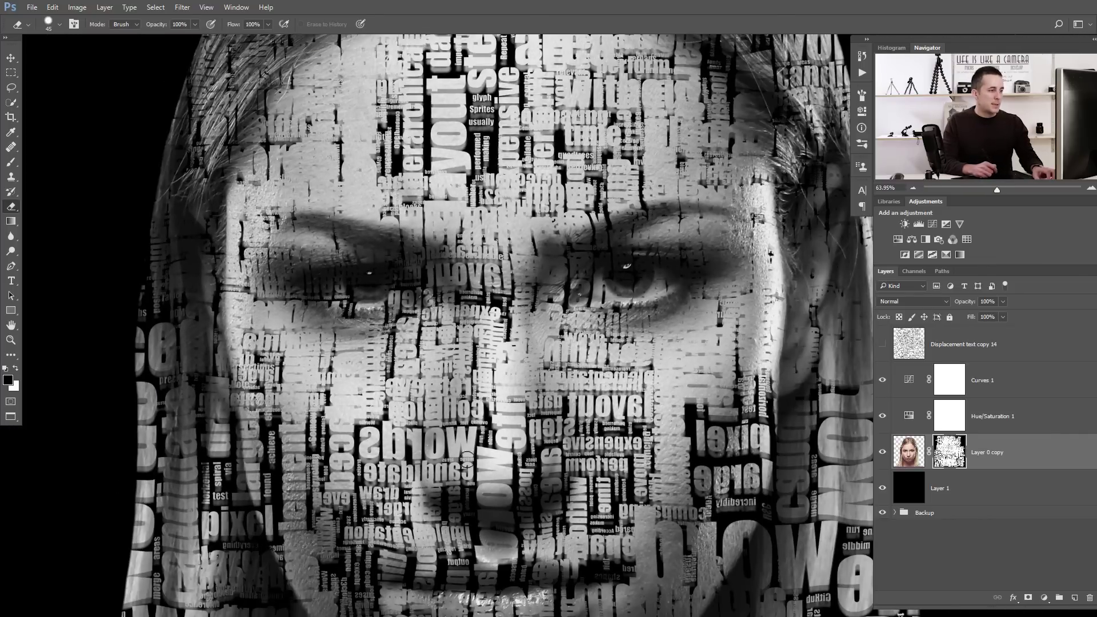
scroll(468, 459, up, 4)
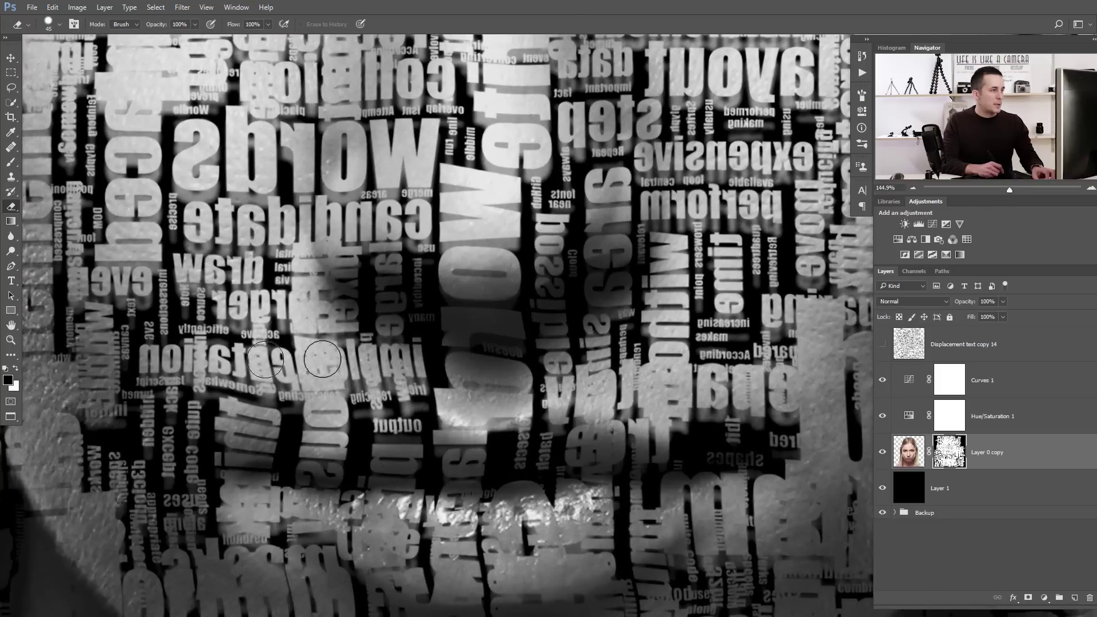
scroll(555, 289, down, 5)
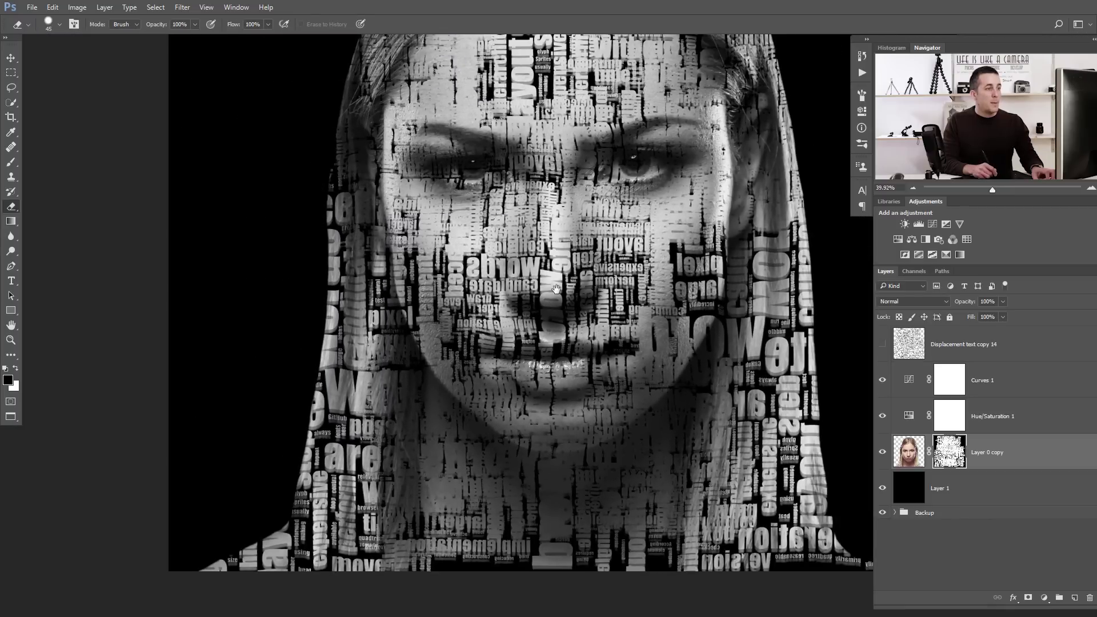
Step: Apply the Displace filter to the undistorted Displacement text copy 14 with a horizontal scale of 13, Stretch To Fit and Repeat Edge Pixels
scroll(555, 289, down, 2)
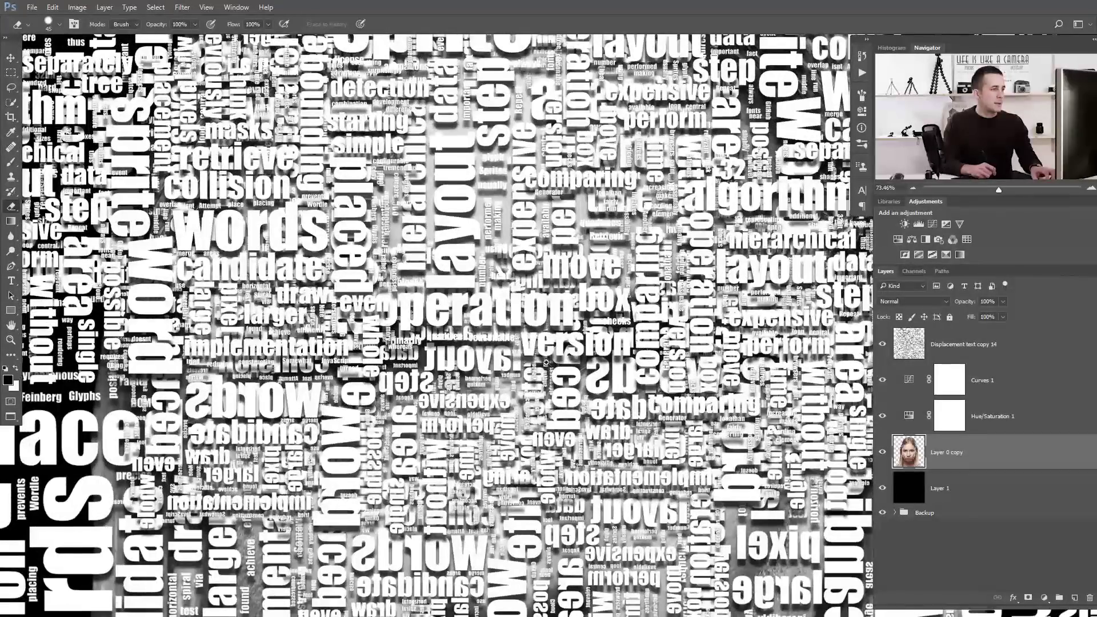
scroll(530, 334, down, 3)
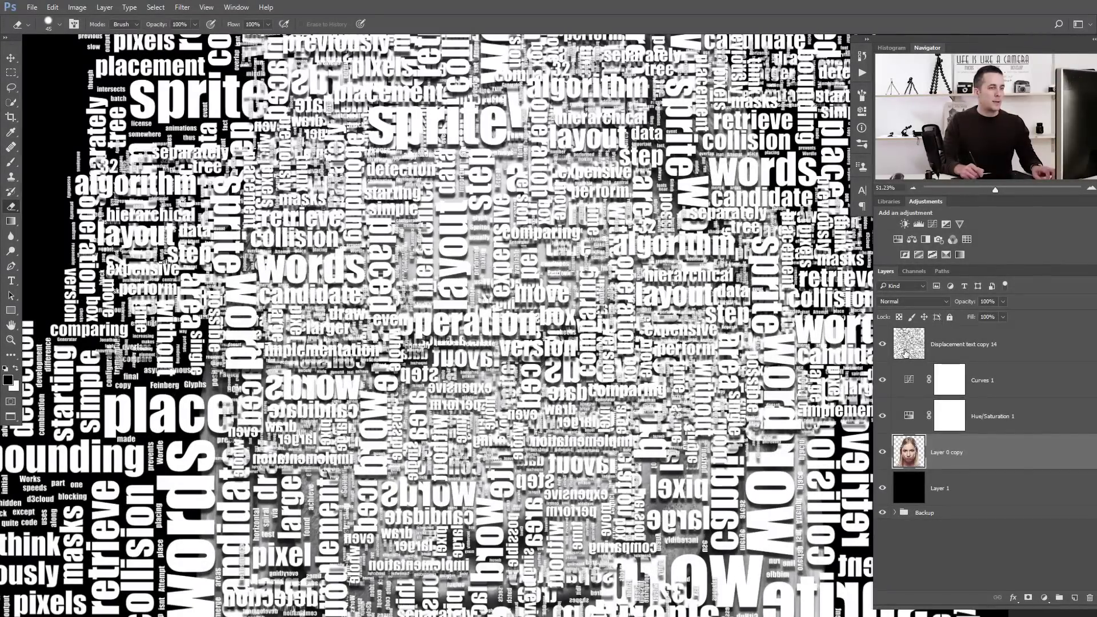
click(904, 351)
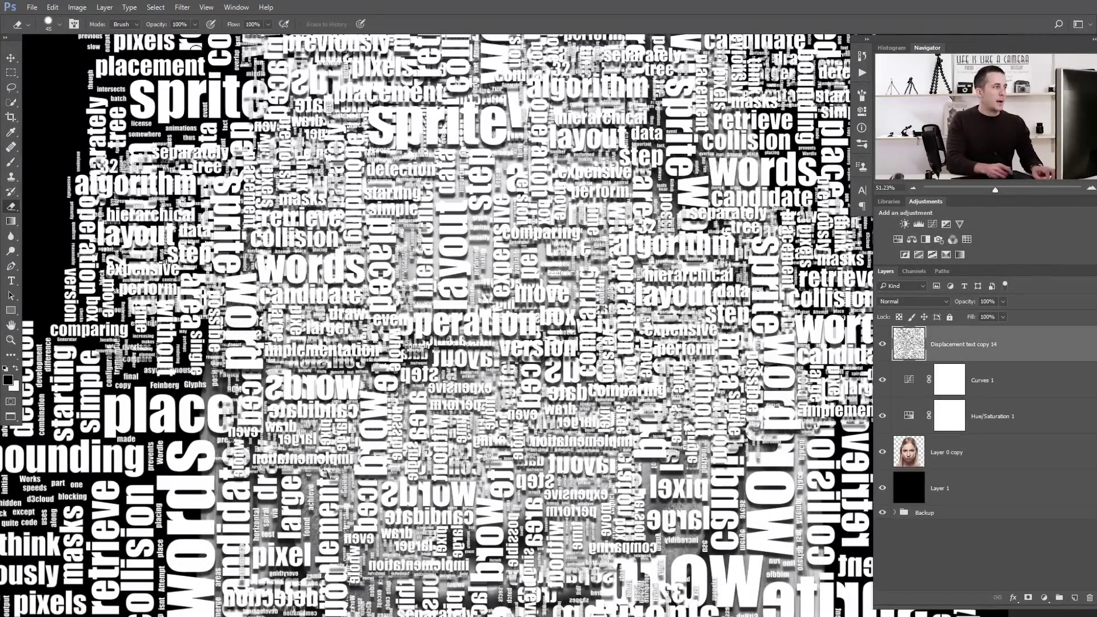
click(183, 7)
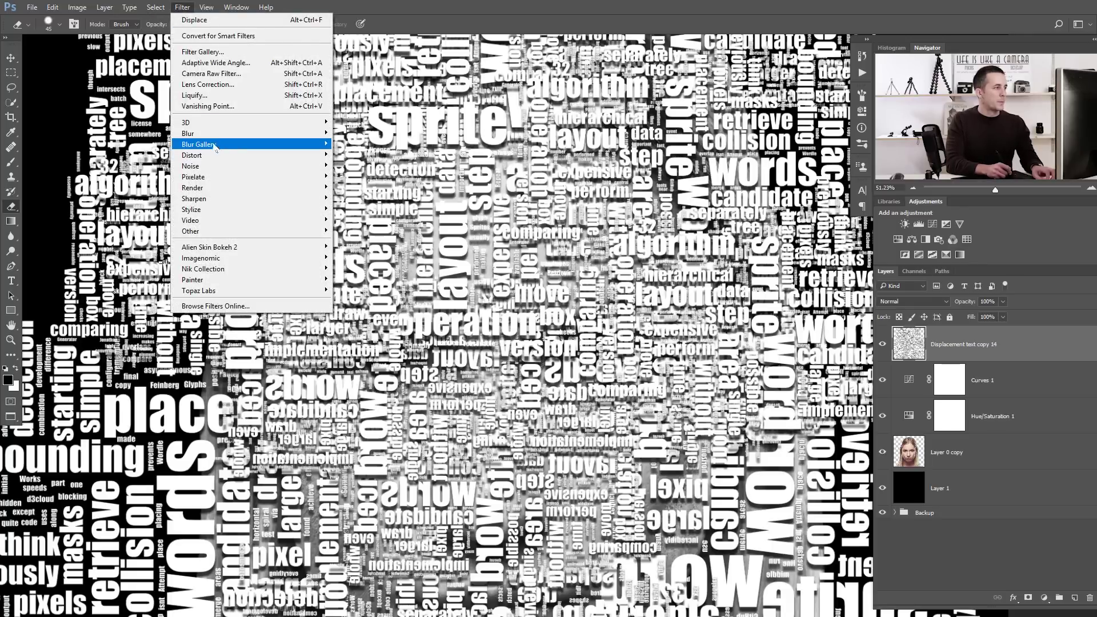
mouse_move(195, 155)
click(144, 158)
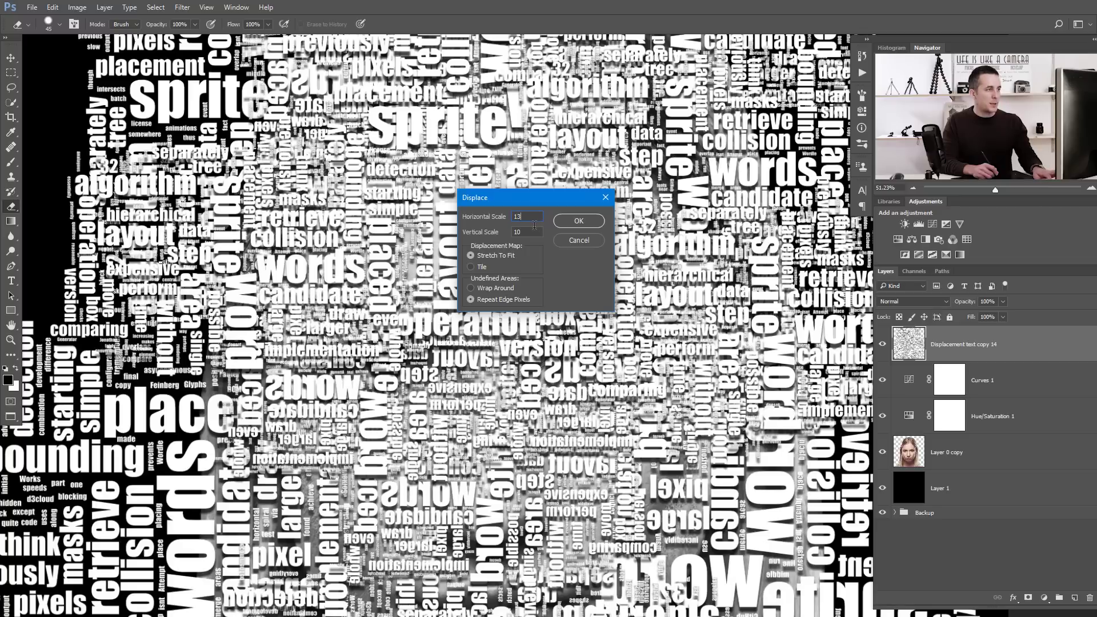
click(579, 221)
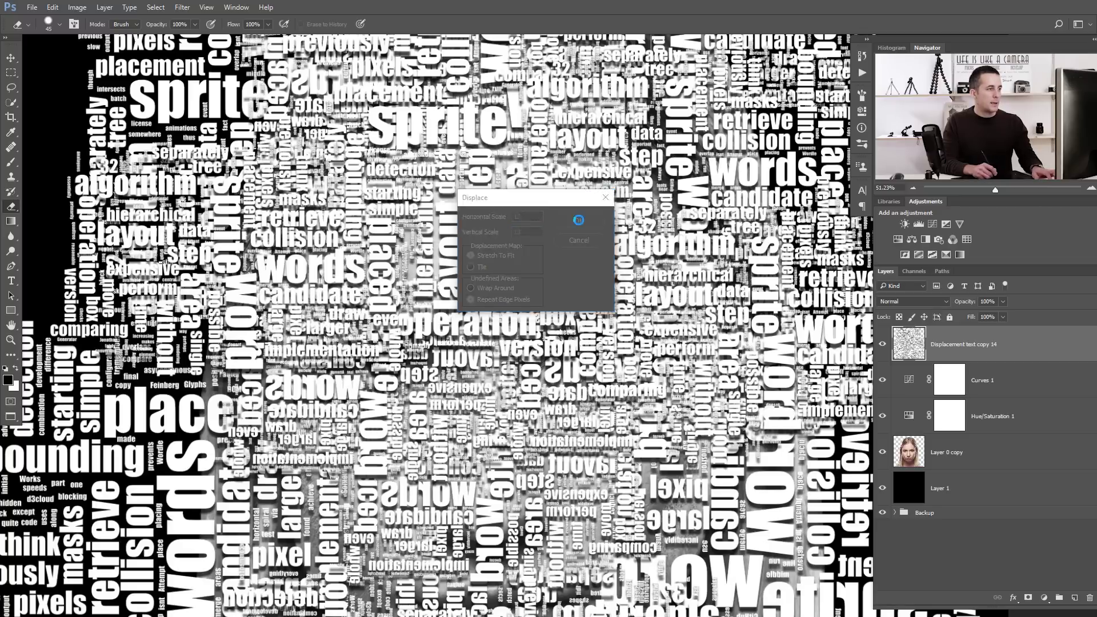
click(548, 200)
click(546, 395)
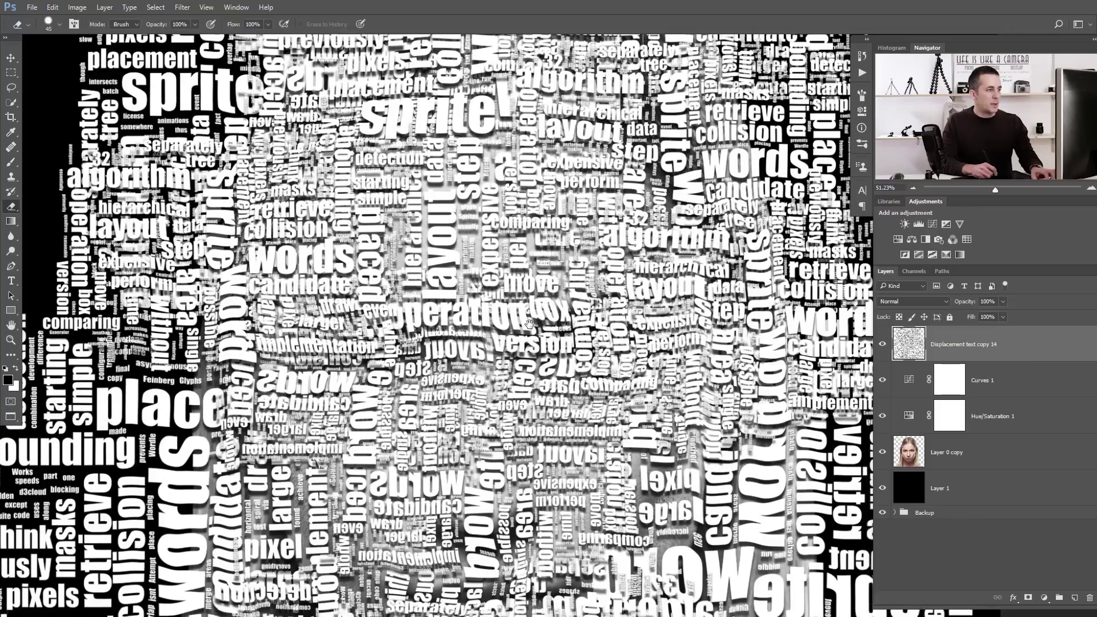
scroll(582, 373, up, 3)
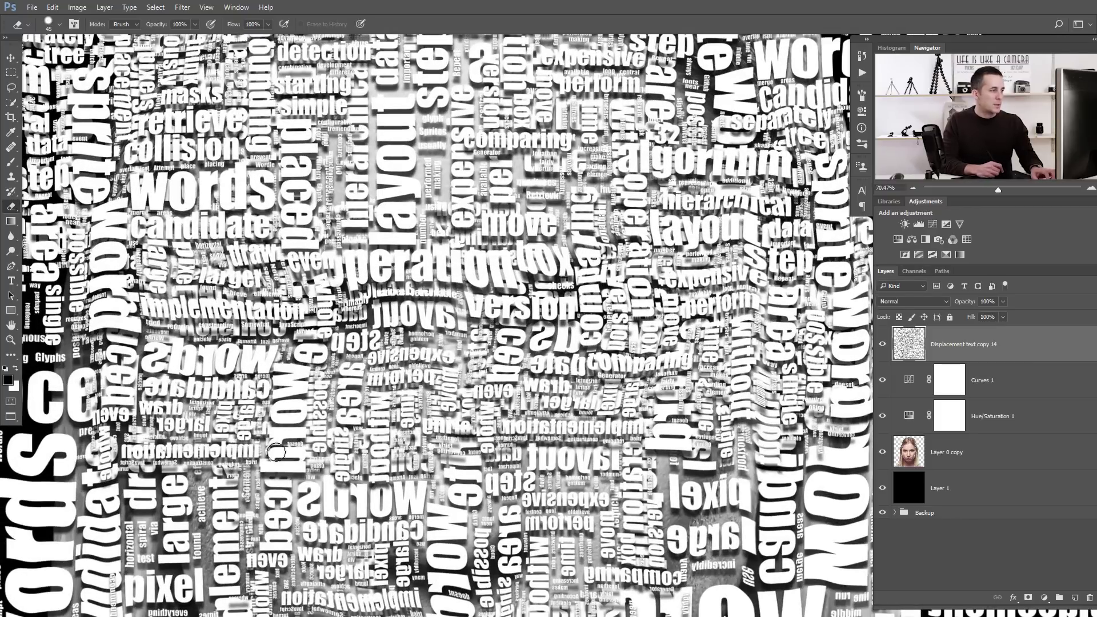
Step: Hide Displacement text copy 14 and use its outline as a layer mask on Layer 0 copy
click(883, 344)
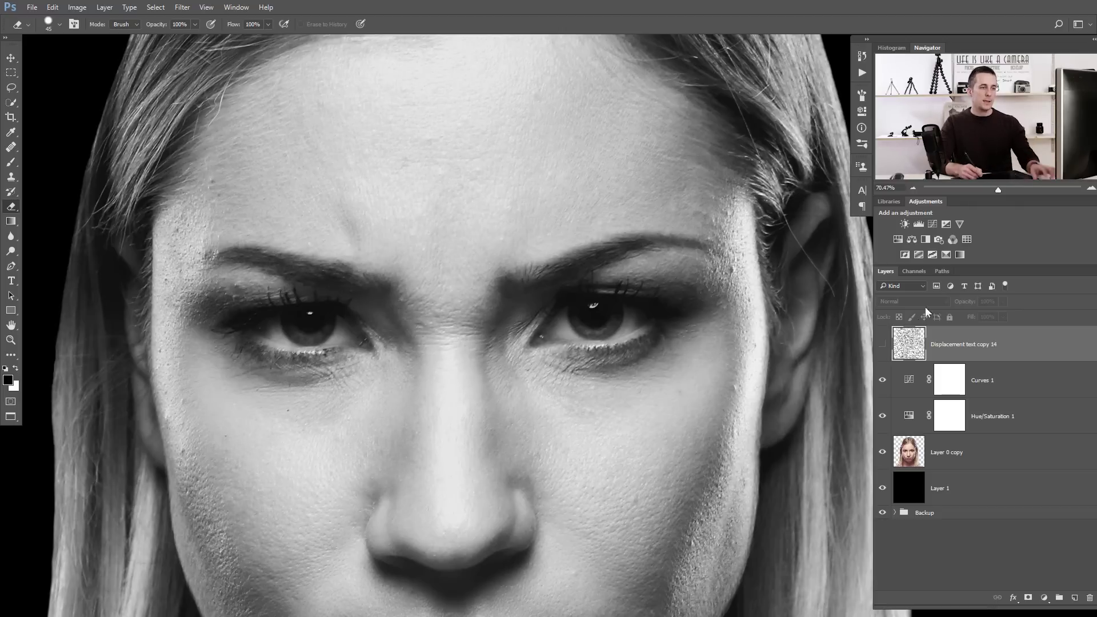
ctrl+click(908, 343)
click(914, 452)
click(1028, 597)
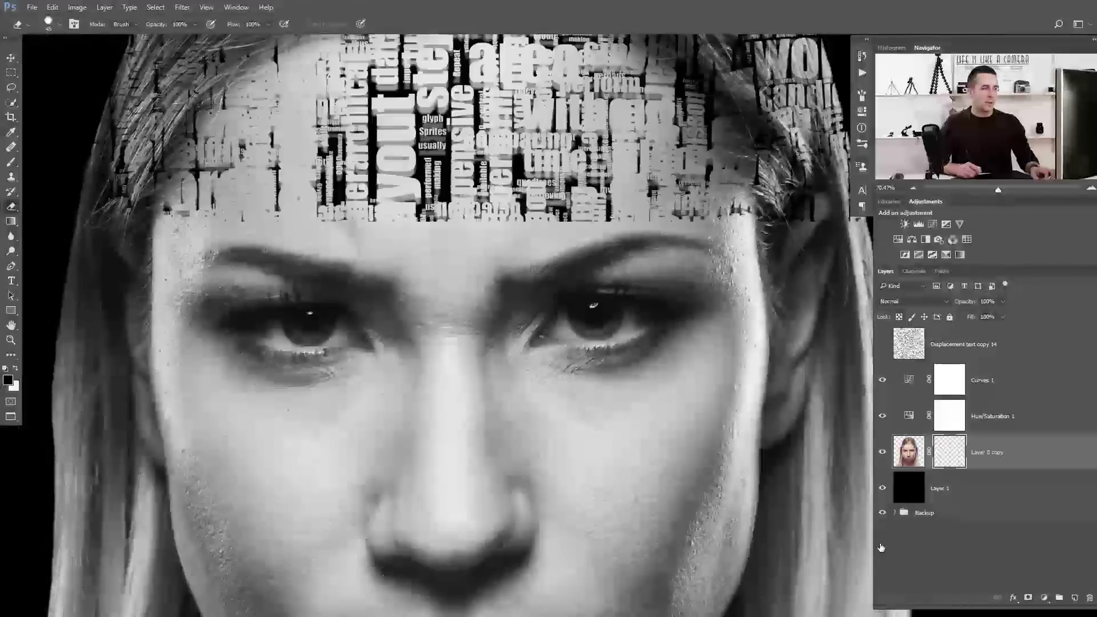
Step: Examine how the newly displaced text follows the eyes, nose and cheeks, both up close and across the whole portrait
scroll(439, 377, up, 1)
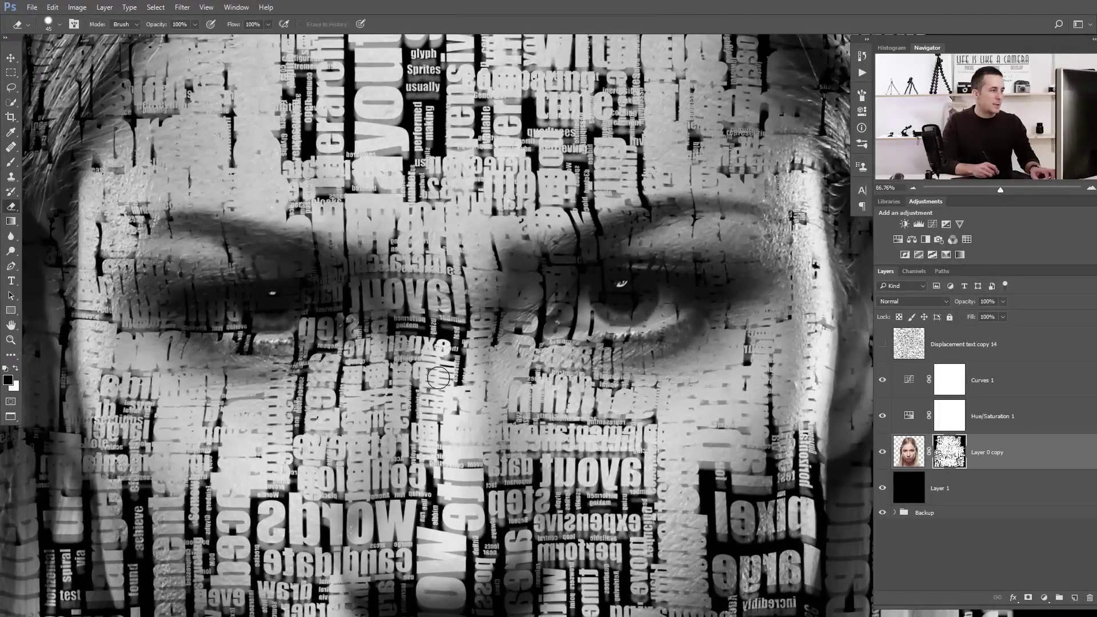
scroll(449, 330, up, 1)
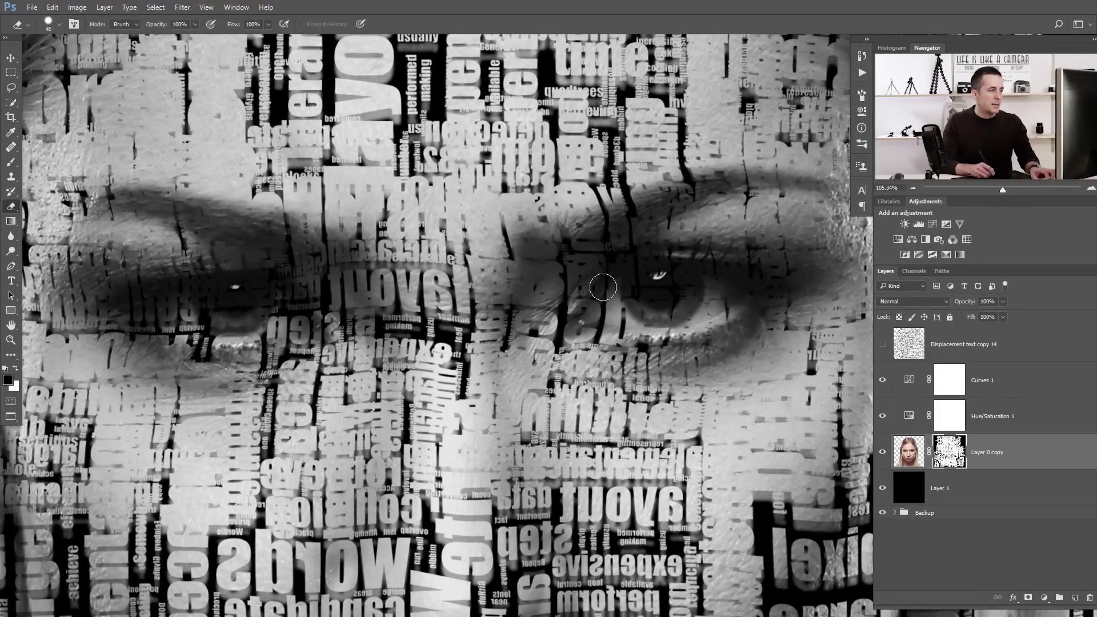
scroll(503, 326, down, 3)
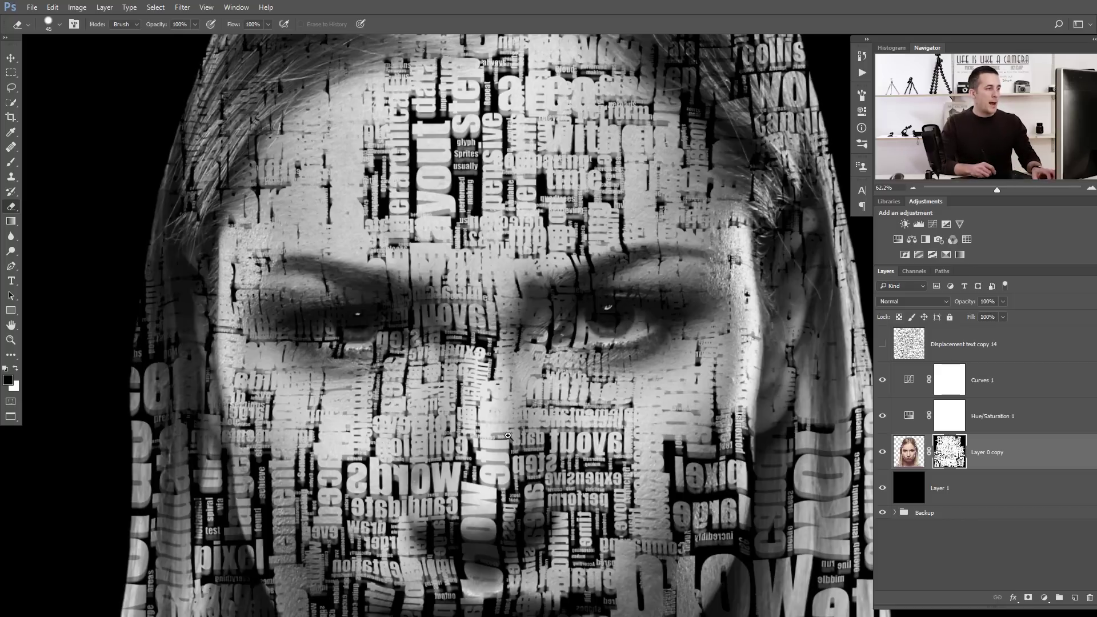
scroll(506, 445, up, 2)
drag(529, 440, 499, 380)
scroll(499, 380, down, 3)
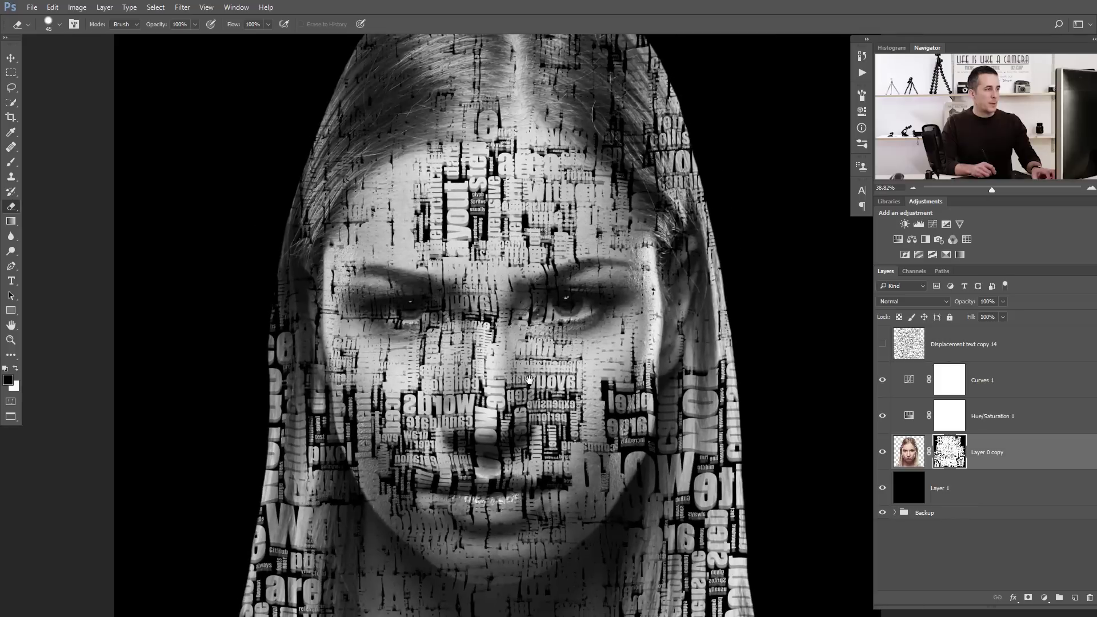
scroll(486, 261, down, 1)
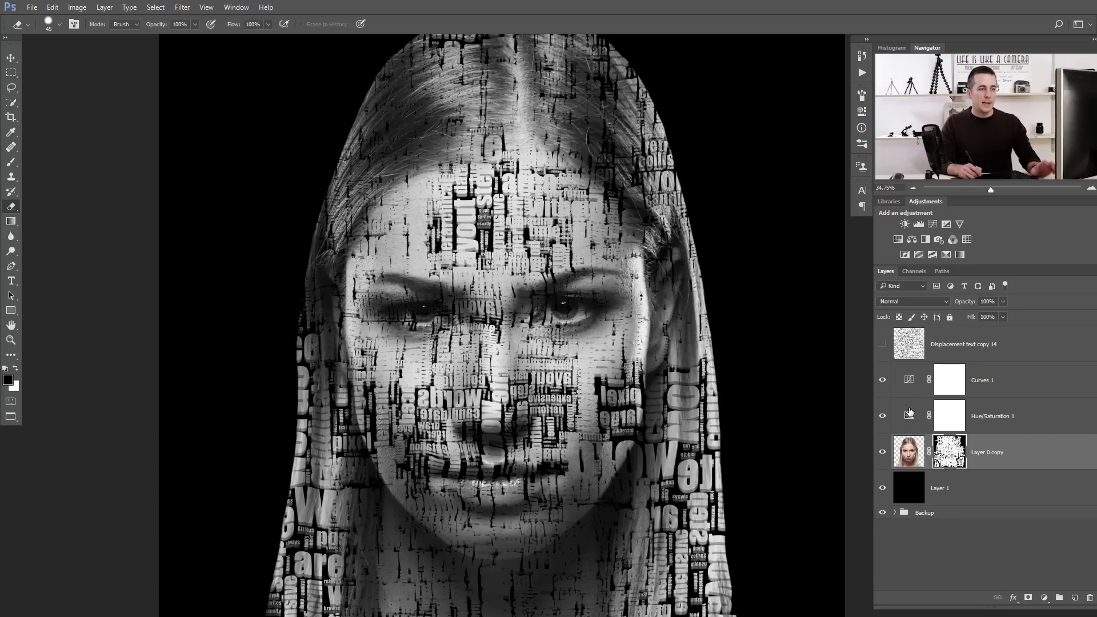
scroll(659, 378, down, 3)
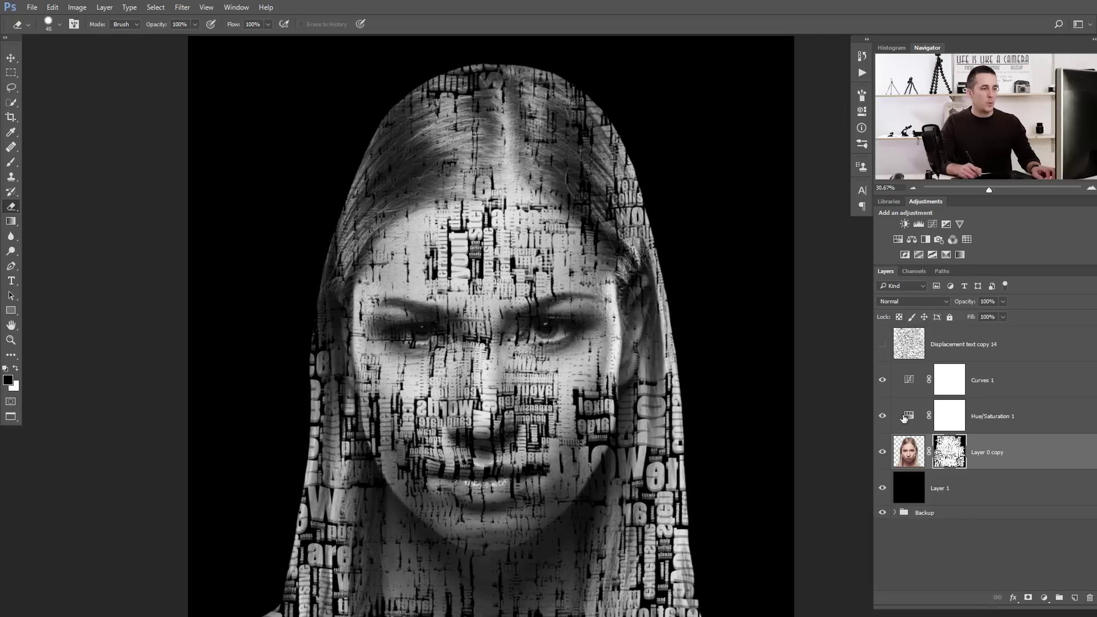
Step: Stamp all visible layers into a new layer above Curves 1 and move it to the top of the layer stack
click(888, 378)
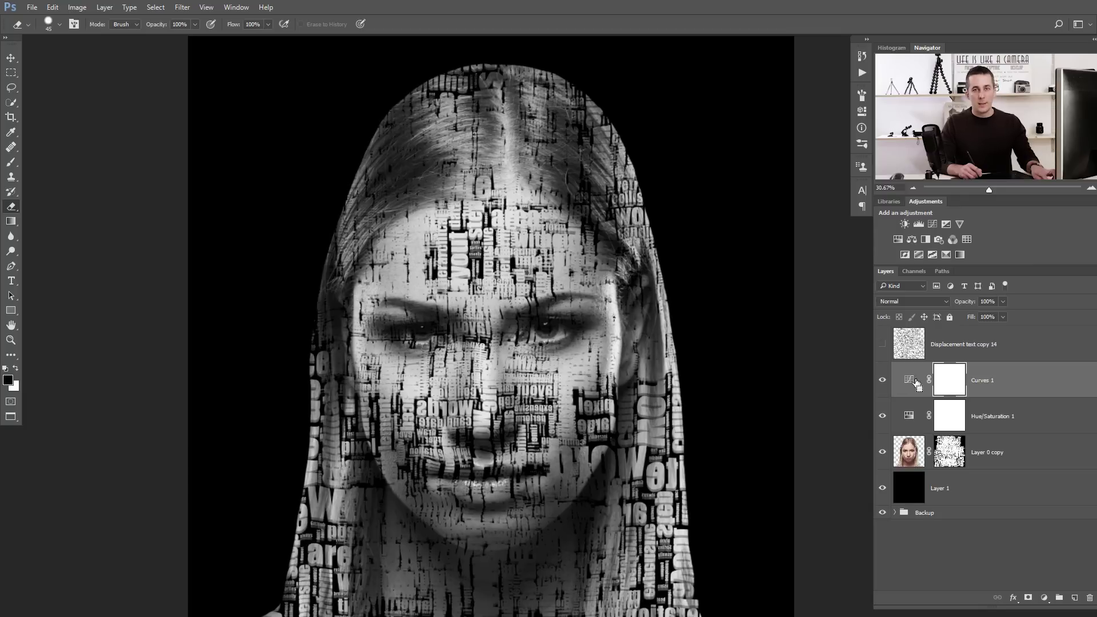
key(ctrl+shift+alt+e)
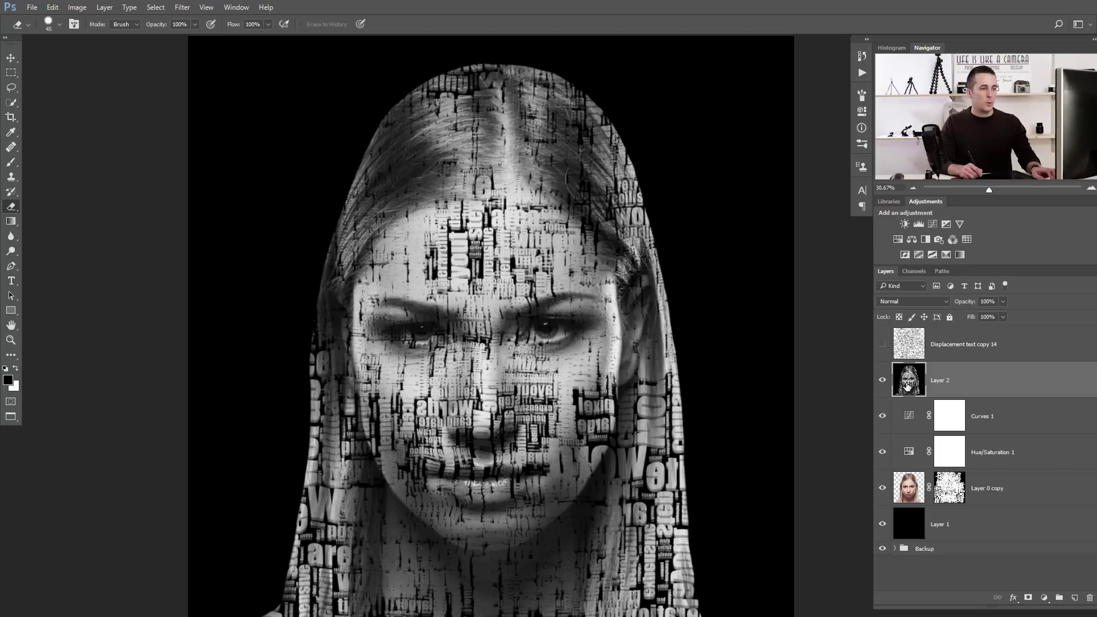
drag(910, 383, 916, 334)
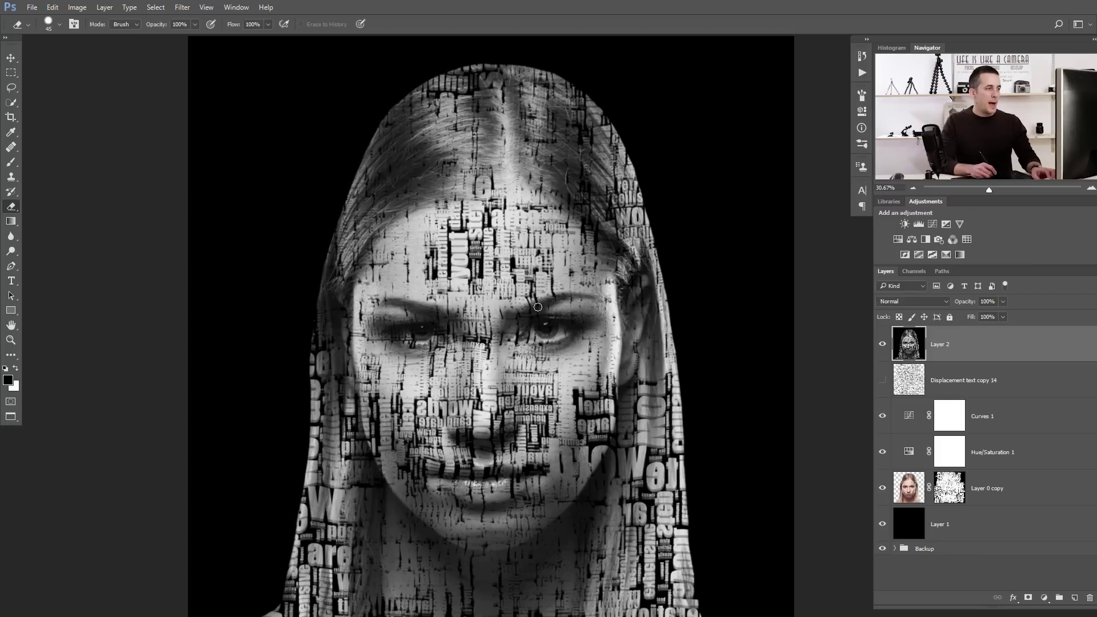
Step: Show Displacement text copy 14 and set the blend mode of Layer 2 to Linear Burn
scroll(537, 300, up, 1)
scroll(549, 329, down, 1)
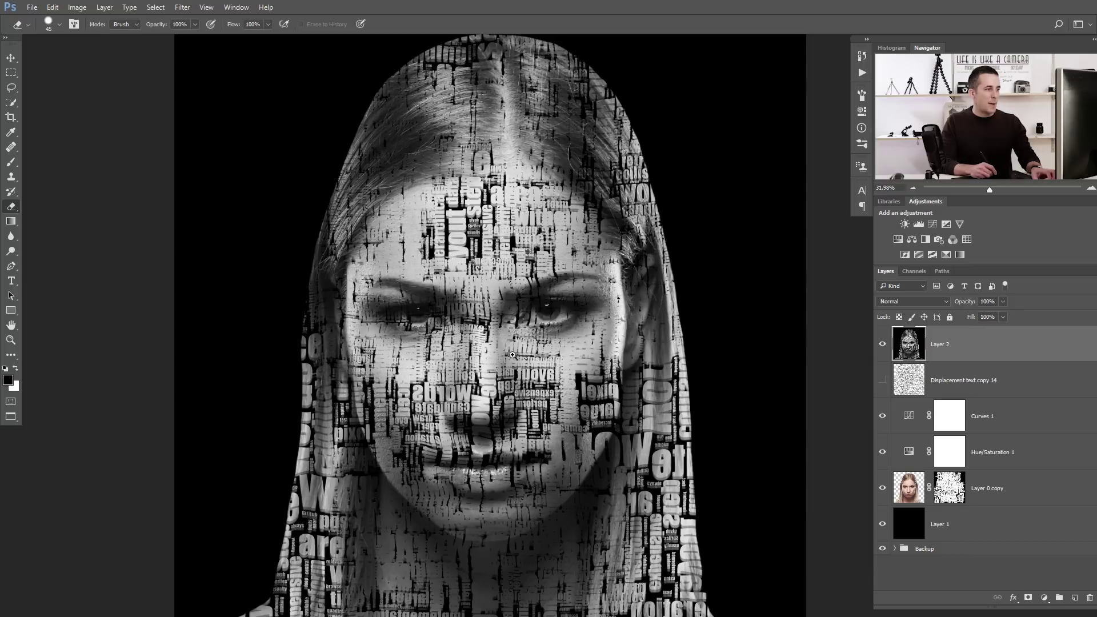
scroll(549, 330, up, 4)
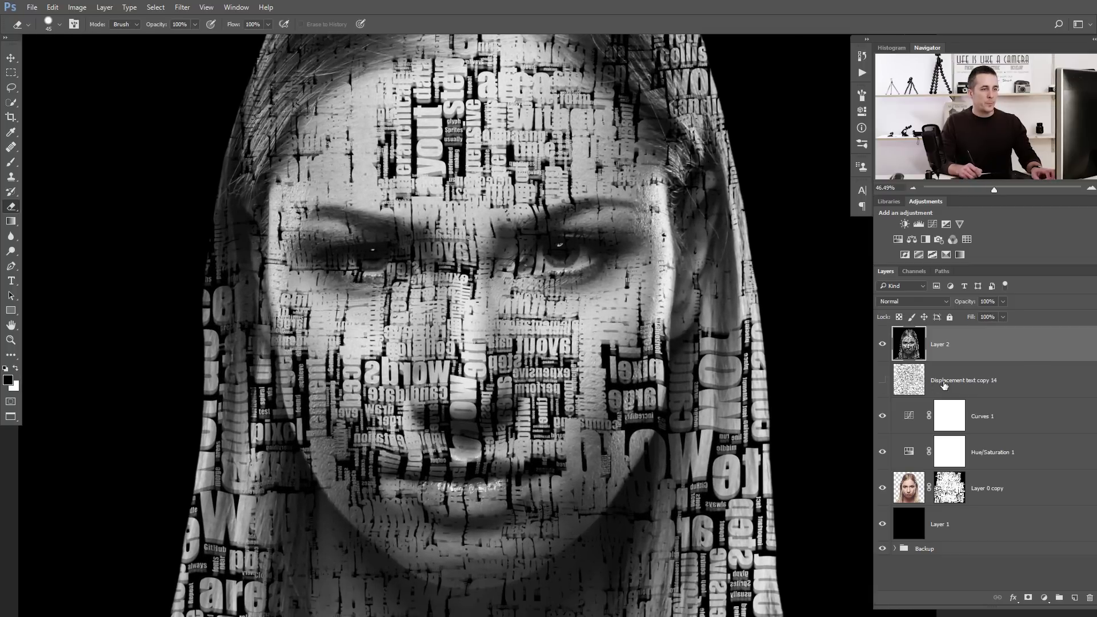
click(883, 382)
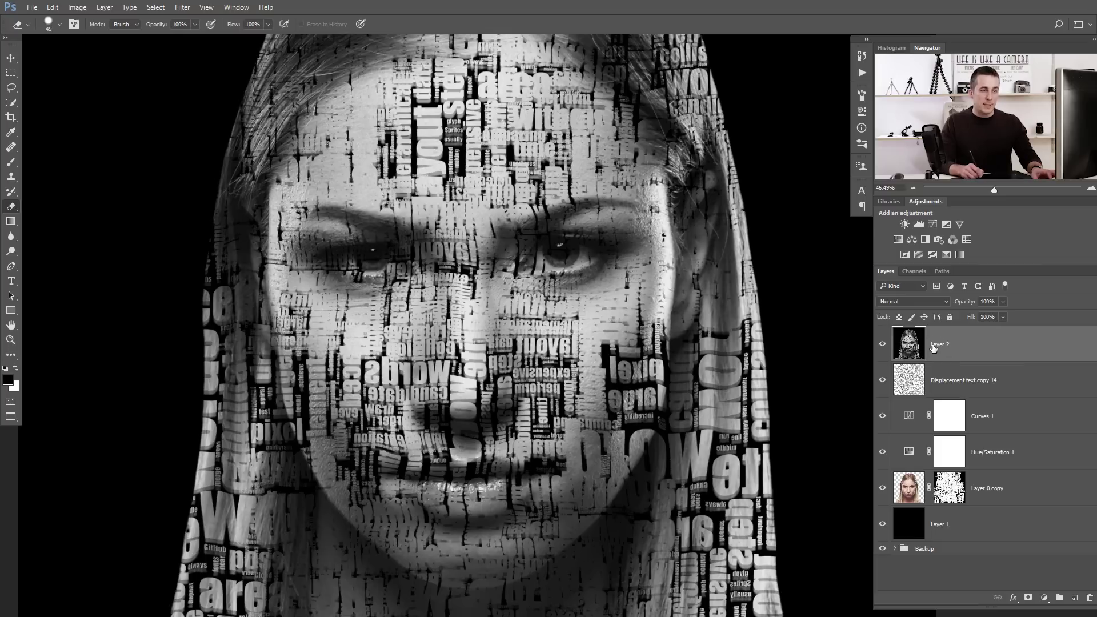
click(904, 302)
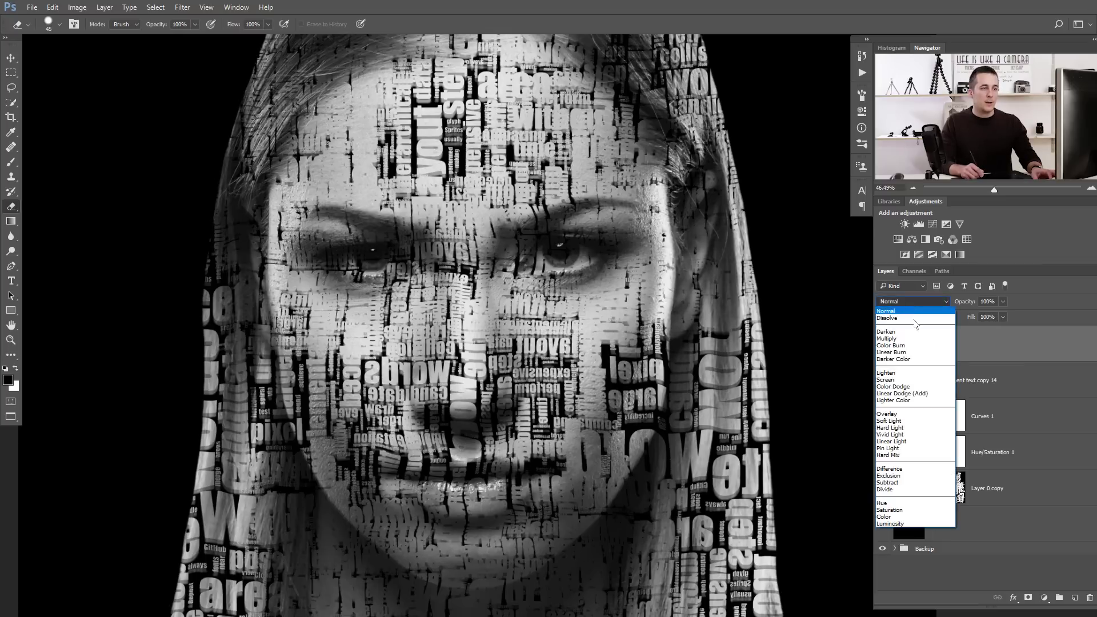
click(907, 353)
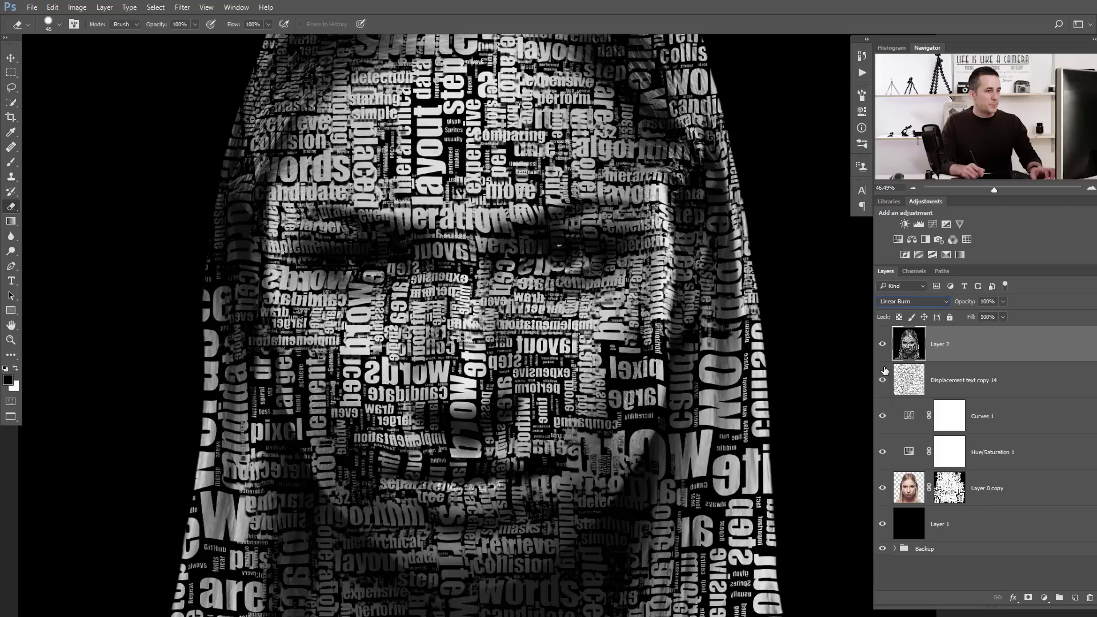
Step: Compare the portrait with and without the Linear Burn blend, then review the text effect over the whole image
click(884, 346)
click(884, 345)
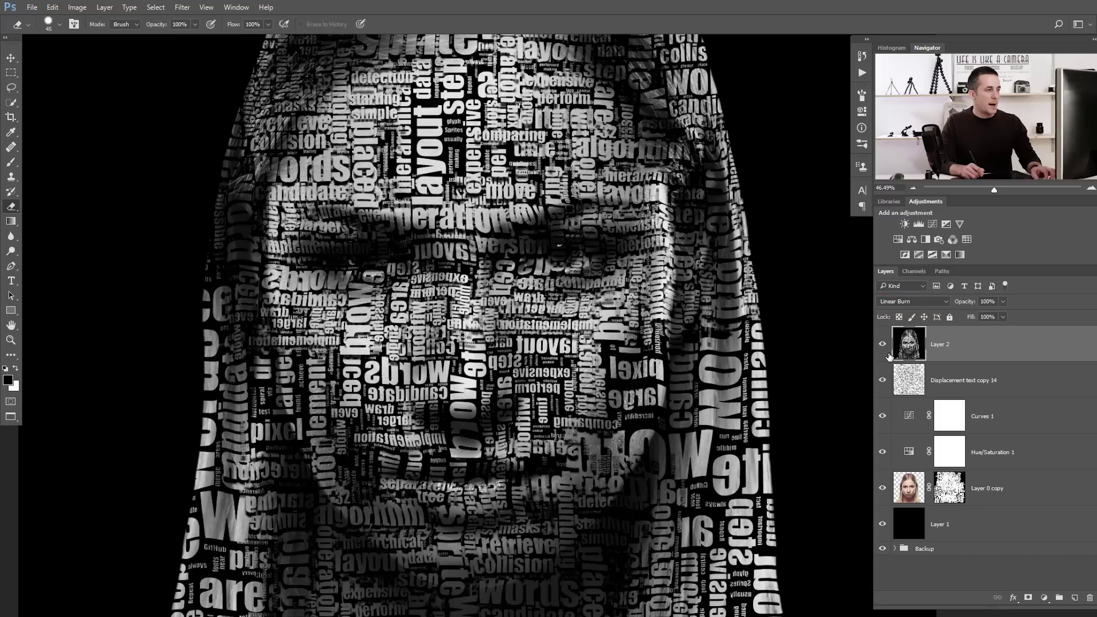
key(ctrl+z)
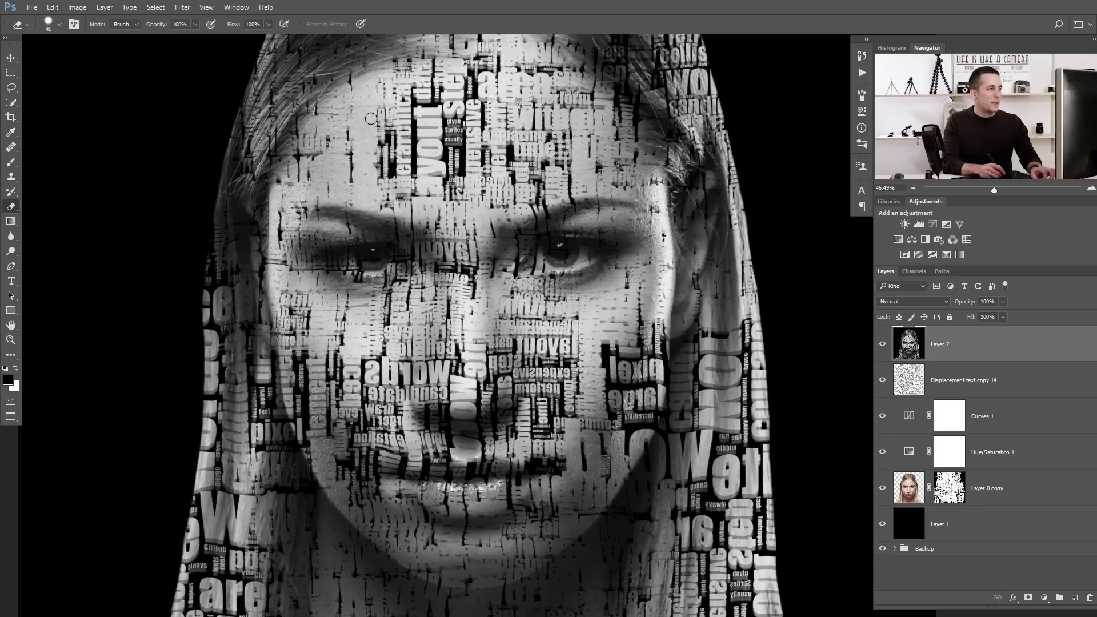
key(ctrl+shift+z)
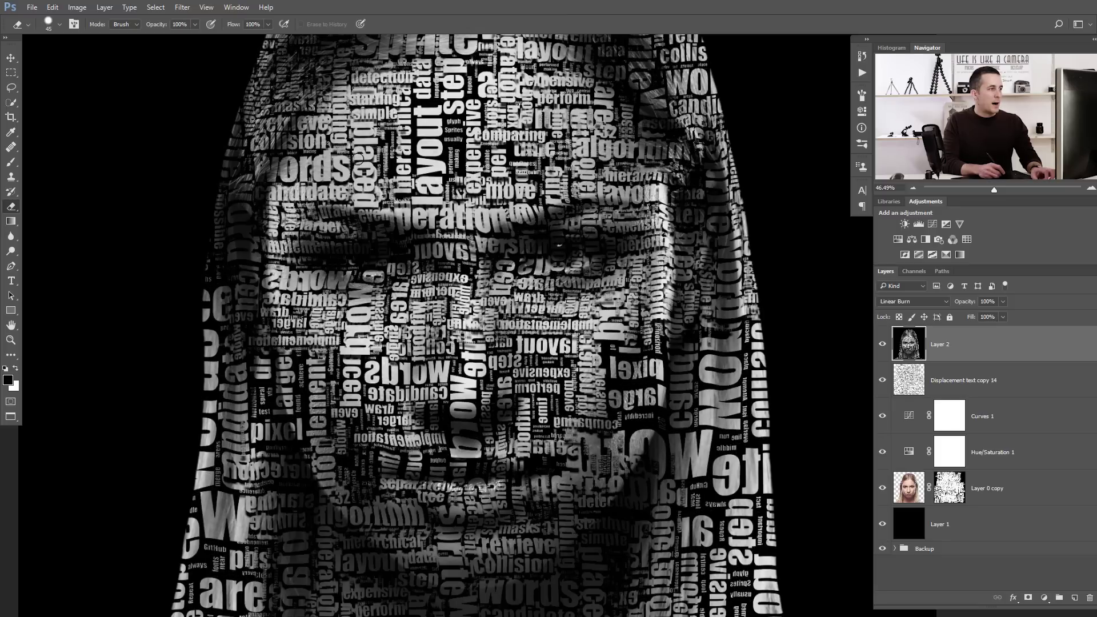
scroll(386, 178, down, 5)
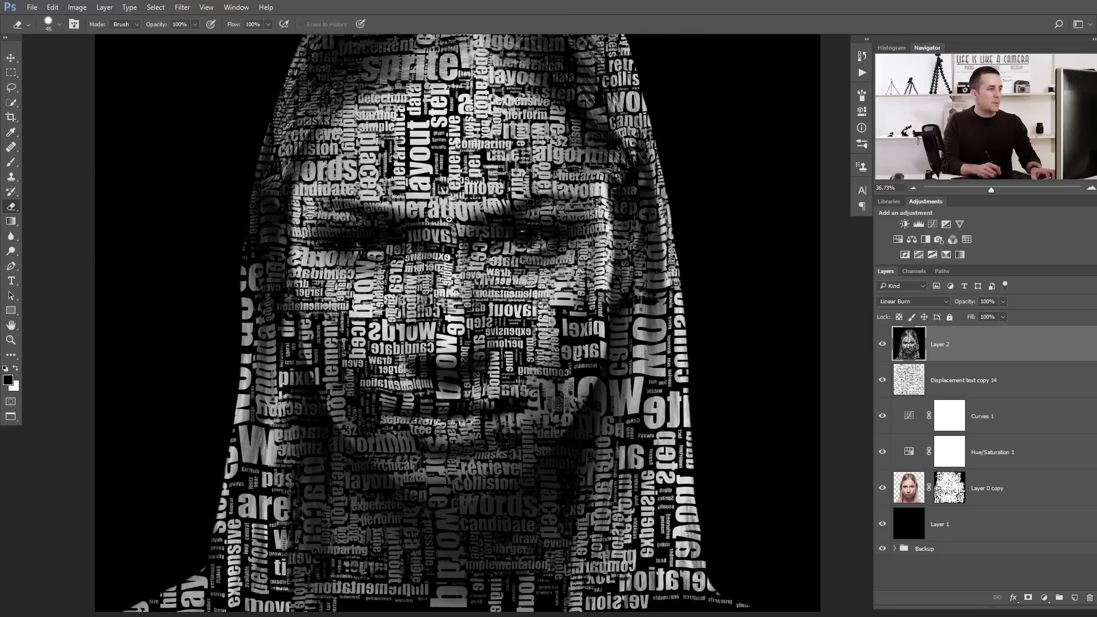
scroll(423, 226, down, 4)
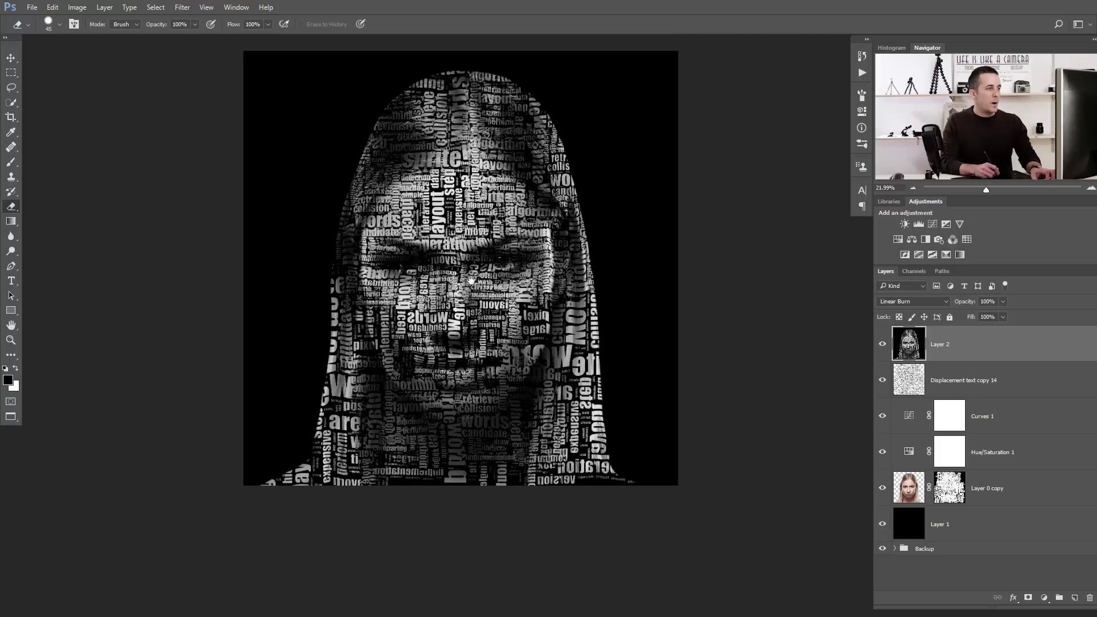
scroll(471, 271, up, 1)
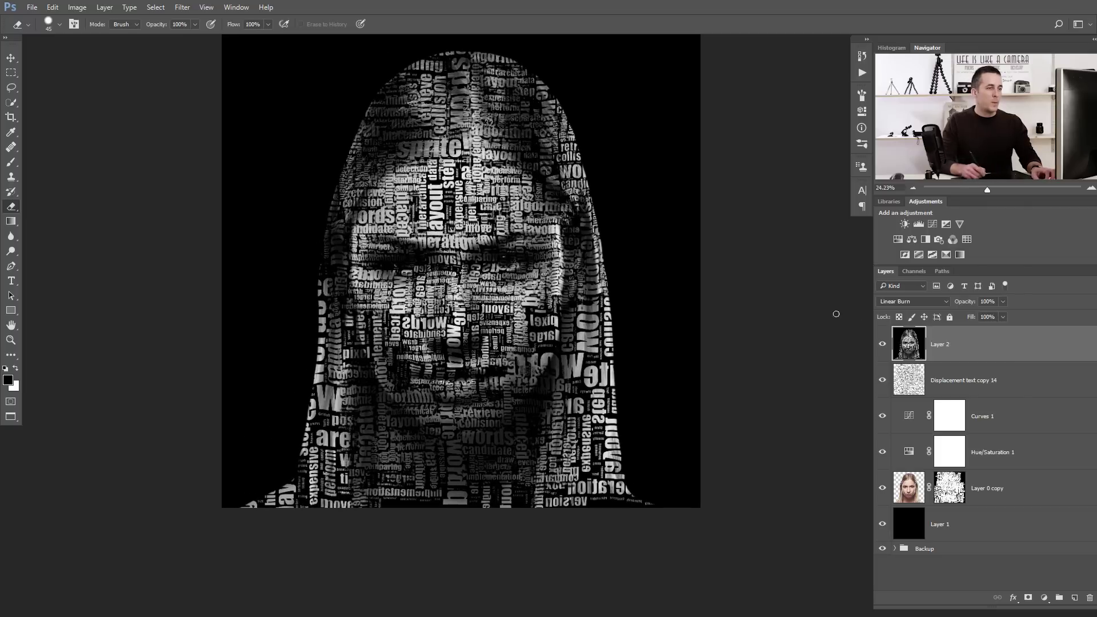
Step: With Layer 2, Displacement text copy 14 and the Layer 0 copy mask turned off, stamp the plain portrait into a new layer above Curves 1
click(883, 347)
click(883, 380)
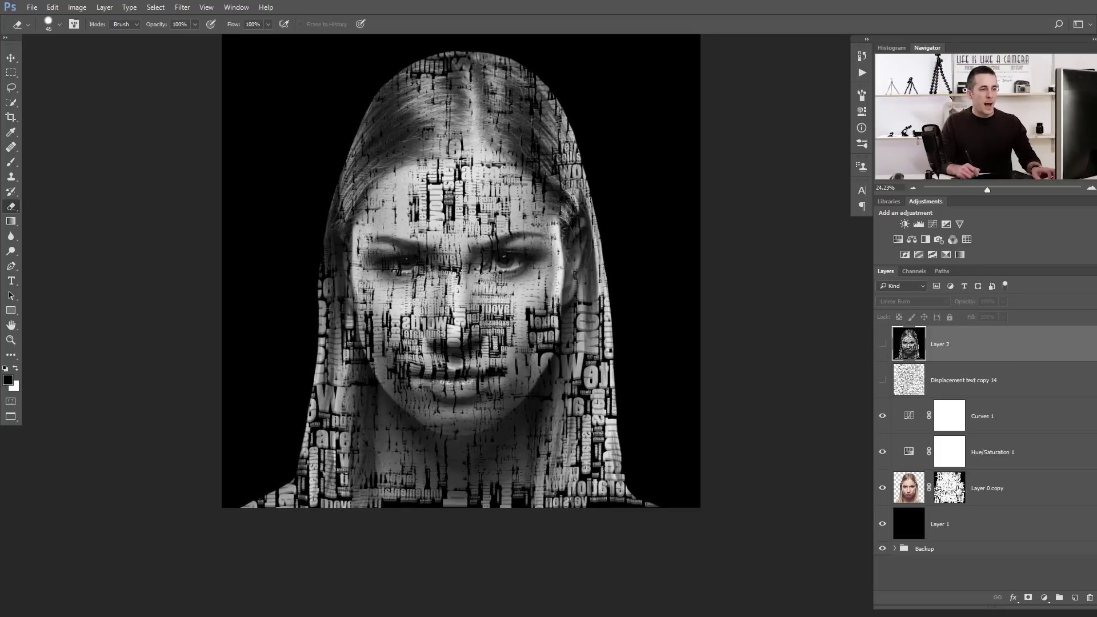
shift+click(958, 487)
click(921, 426)
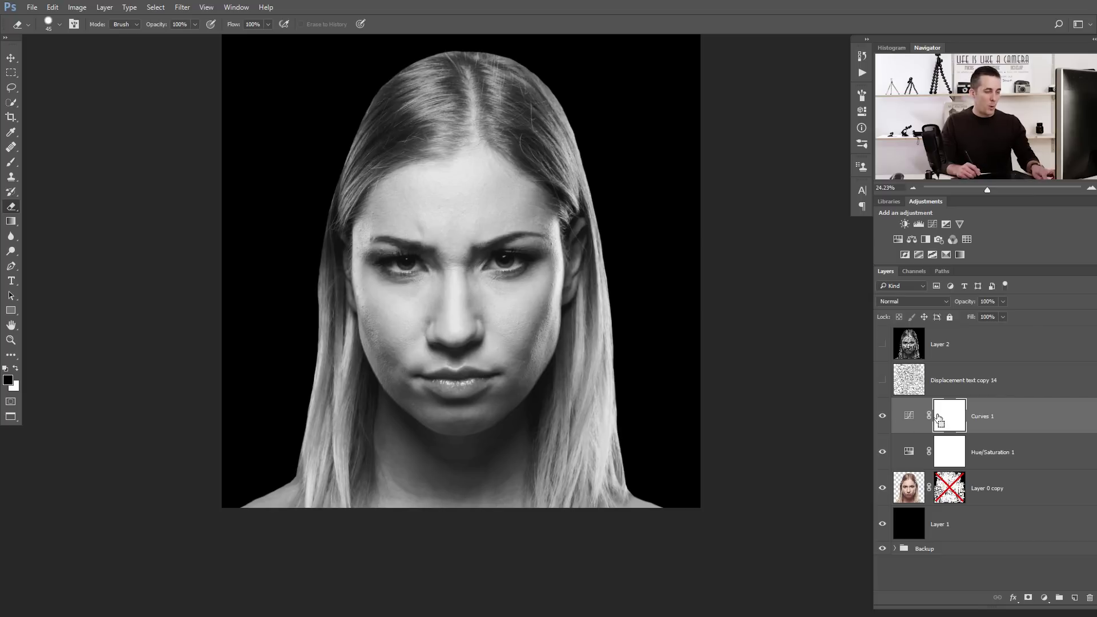
key(ctrl+shift+alt+e)
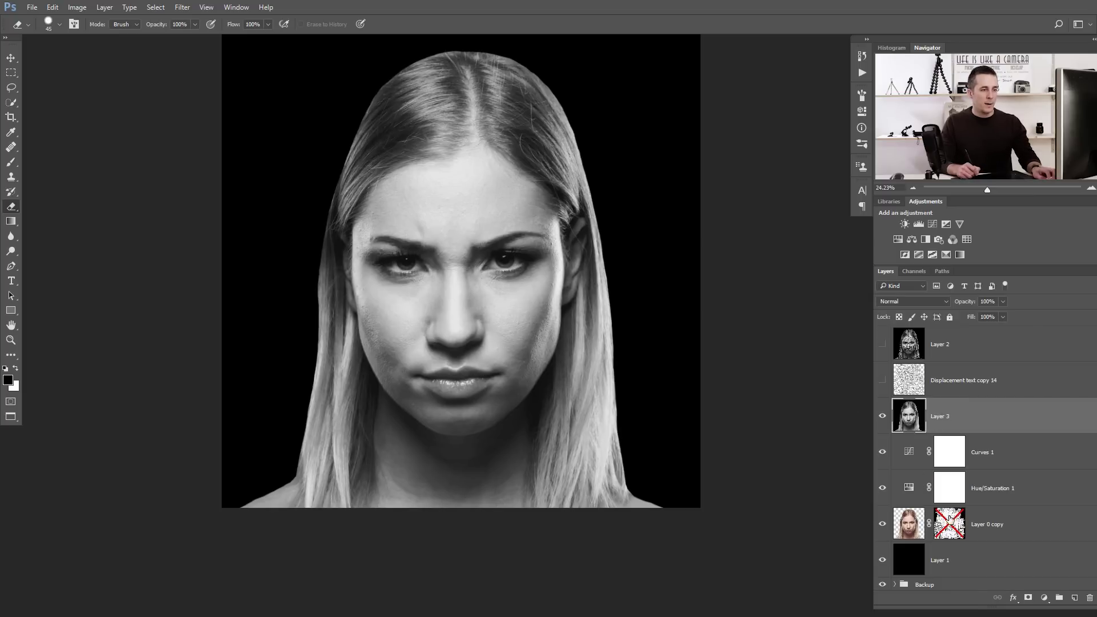
Step: Re-enable the Layer 0 copy mask, show both hidden layers, and move the stamped plain portrait above Layer 2
shift+click(949, 525)
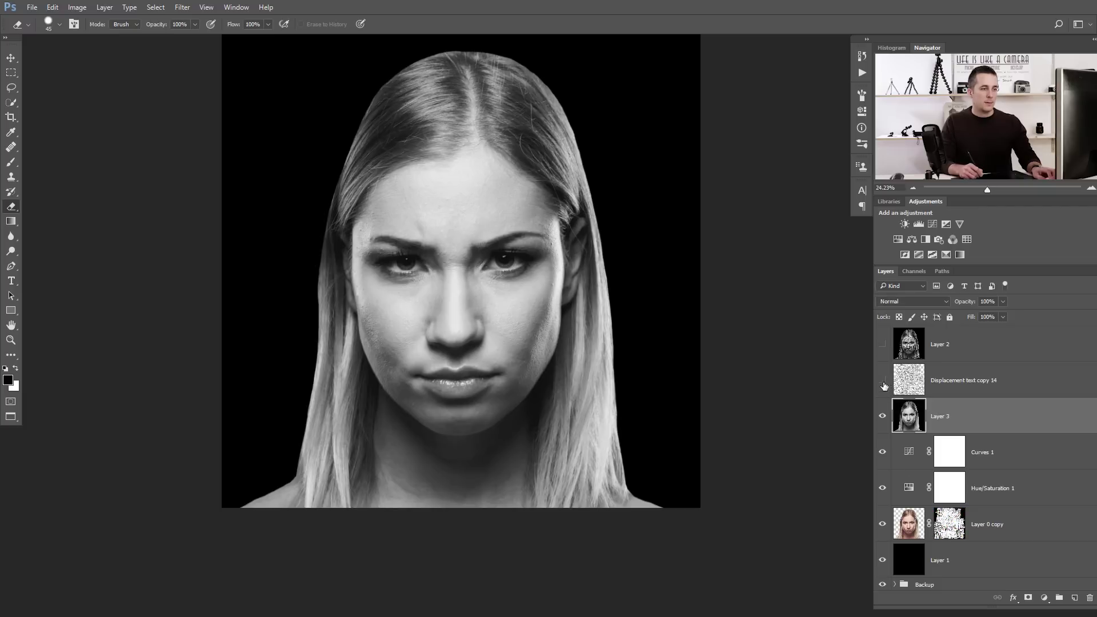
drag(883, 382, 886, 357)
drag(913, 418, 924, 338)
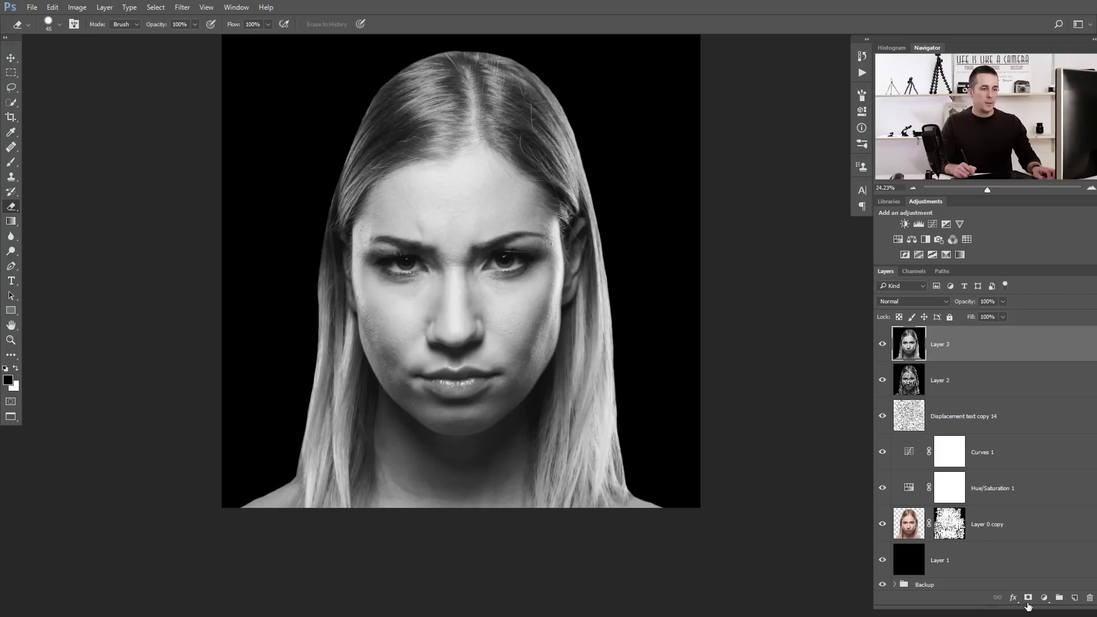
Step: Add an all-black mask to Layer 3 and start revealing one pupil by painting white with a 35 px brush
alt+click(1028, 599)
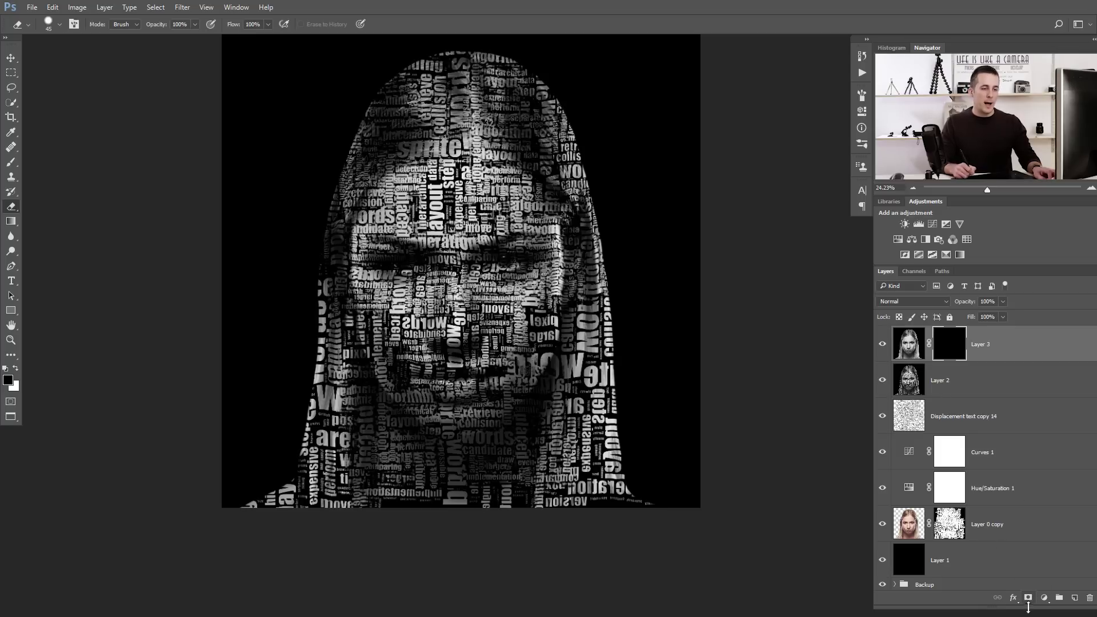
drag(481, 240, 566, 339)
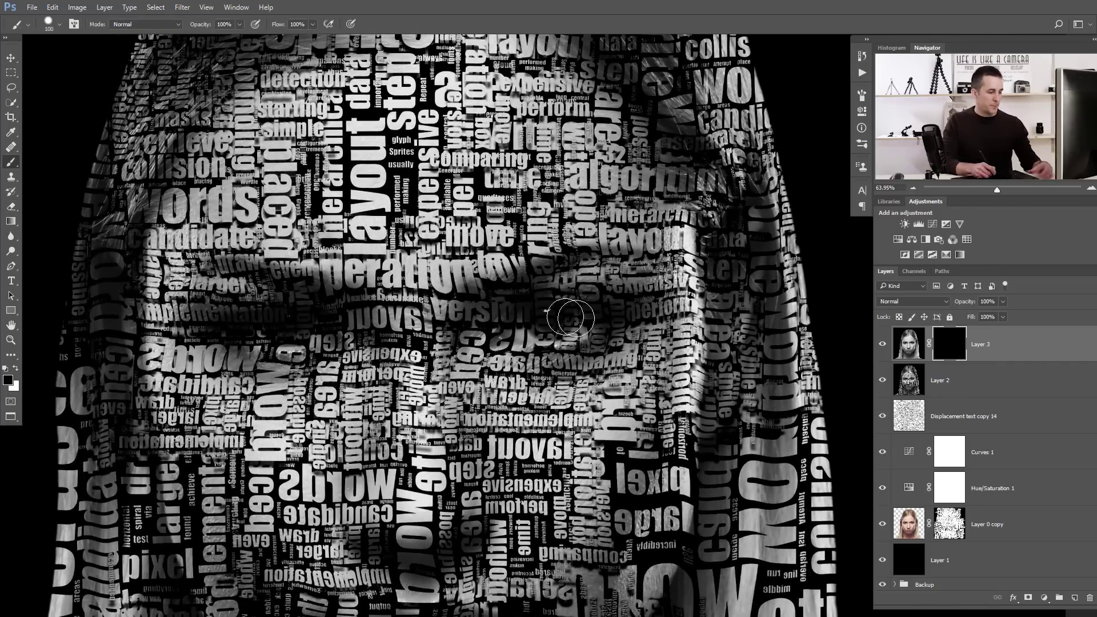
key(x)
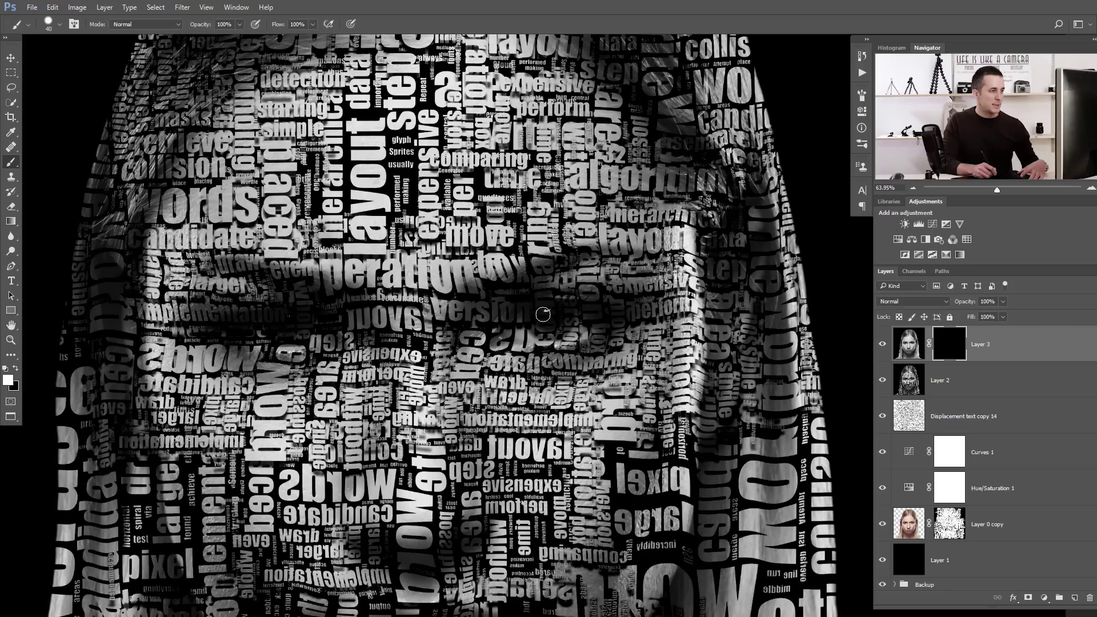
click(539, 319)
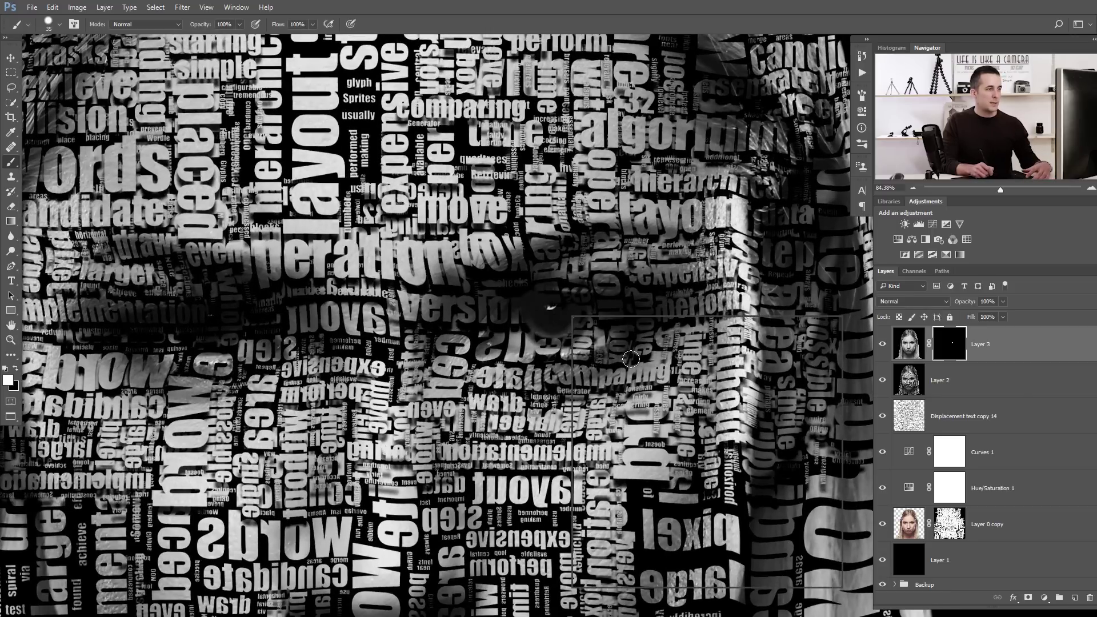
Step: Switch to a soft 70 px brush and paint white on the Layer 3 mask to reveal both eyes
right_click(573, 318)
key(Return)
key(bracketright)
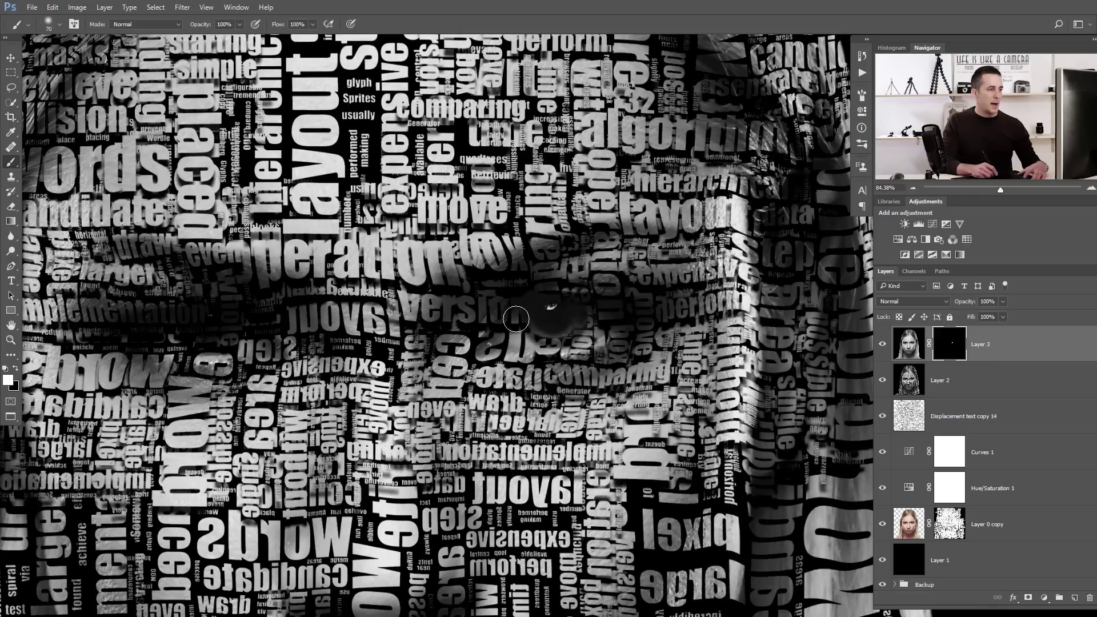
mouse_move(516, 319)
mouse_down()
mouse_move(590, 324)
mouse_move(529, 317)
mouse_move(573, 335)
mouse_move(534, 334)
mouse_move(610, 324)
mouse_move(563, 315)
mouse_up()
mouse_move(210, 336)
mouse_down()
mouse_move(159, 325)
mouse_move(240, 343)
mouse_move(165, 331)
mouse_move(150, 355)
mouse_move(258, 345)
mouse_move(242, 351)
mouse_move(266, 360)
mouse_move(197, 372)
mouse_move(121, 342)
mouse_move(206, 300)
mouse_up()
Step: Paint black on the Layer 3 mask to hide the whites around both irises, using 20% brush opacity for the final blending
key(x)
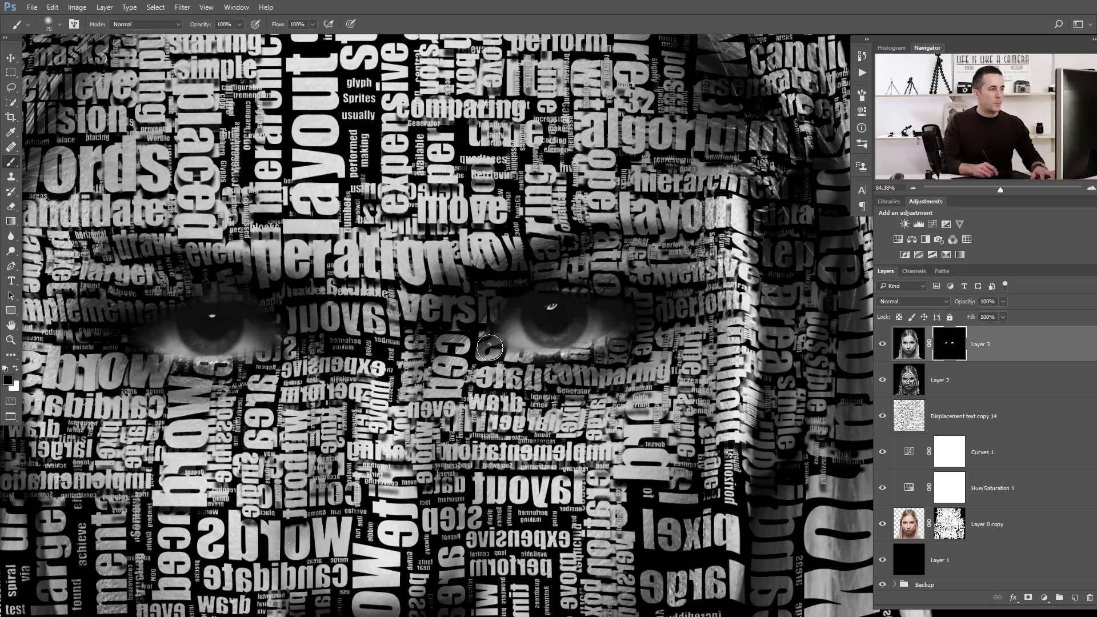
scroll(625, 351, down, 5)
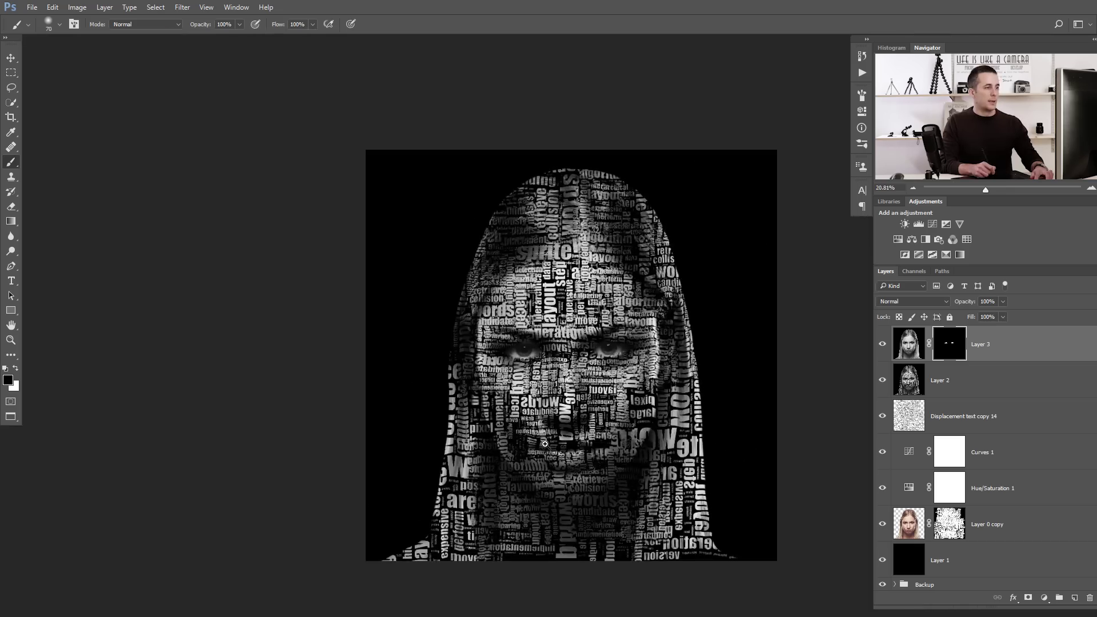
scroll(571, 351, up, 6)
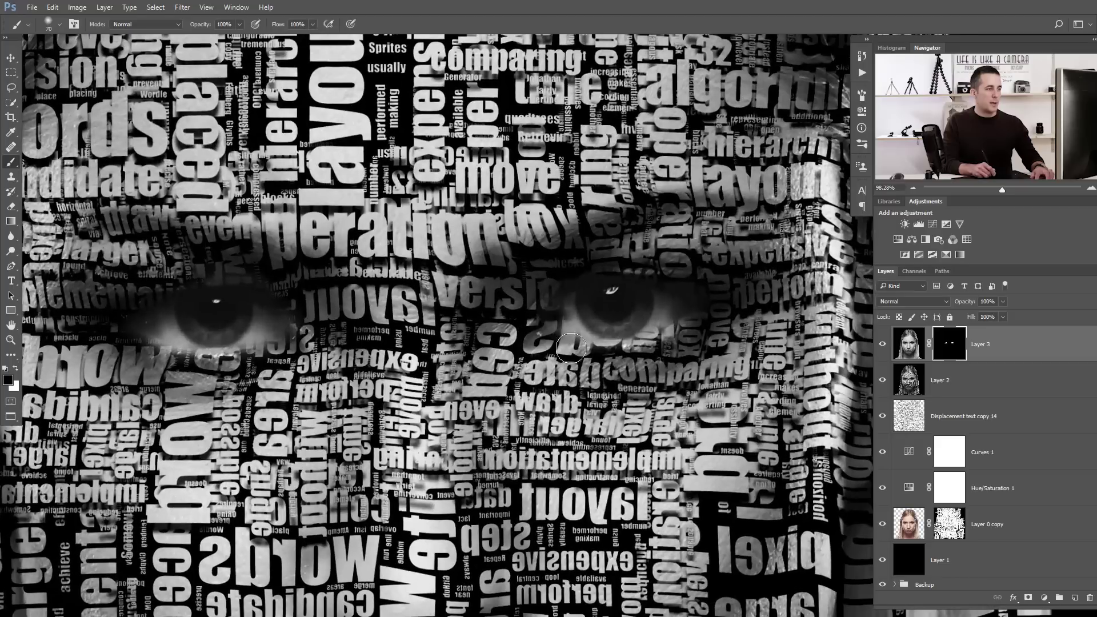
mouse_move(634, 345)
mouse_down()
mouse_move(671, 323)
mouse_move(678, 286)
mouse_move(634, 345)
mouse_up()
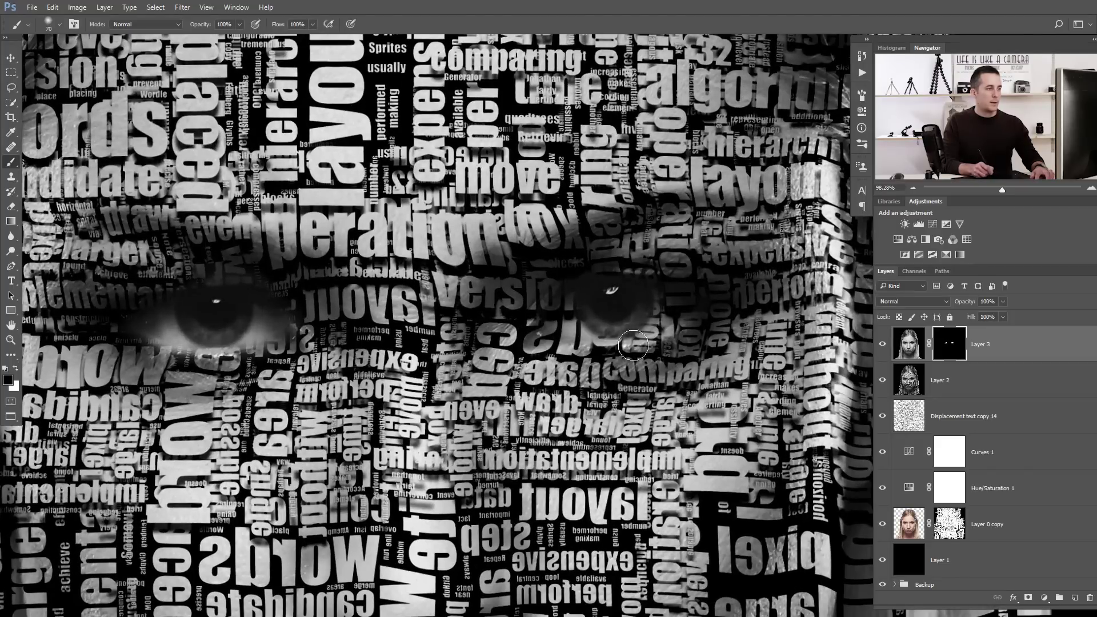
mouse_move(161, 324)
mouse_down()
mouse_move(250, 359)
mouse_move(279, 325)
mouse_move(272, 312)
mouse_move(265, 328)
mouse_move(197, 362)
mouse_move(166, 349)
mouse_move(226, 348)
mouse_move(206, 321)
mouse_move(170, 325)
mouse_move(170, 345)
mouse_move(217, 350)
mouse_move(185, 341)
mouse_move(259, 335)
mouse_move(251, 339)
mouse_move(261, 325)
mouse_move(193, 353)
mouse_move(166, 322)
mouse_up()
mouse_move(624, 343)
mouse_down()
mouse_move(612, 343)
mouse_move(634, 336)
mouse_move(621, 354)
mouse_move(569, 326)
mouse_up()
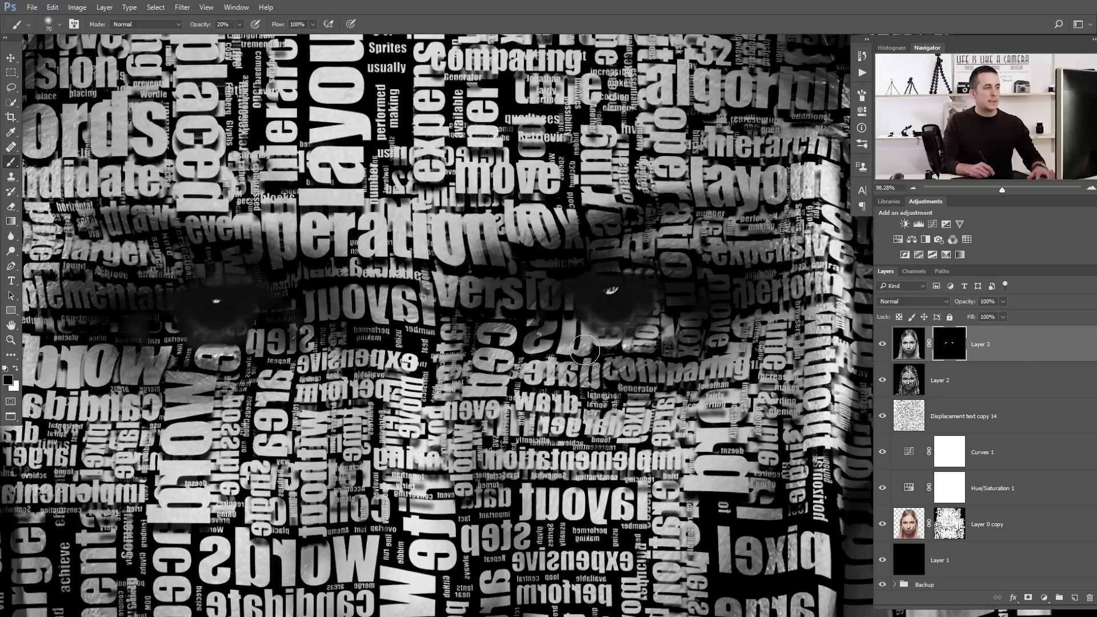
Step: Compare the whole portrait with and without the Layer 3 eye detail
scroll(569, 326, down, 5)
scroll(478, 344, up, 1)
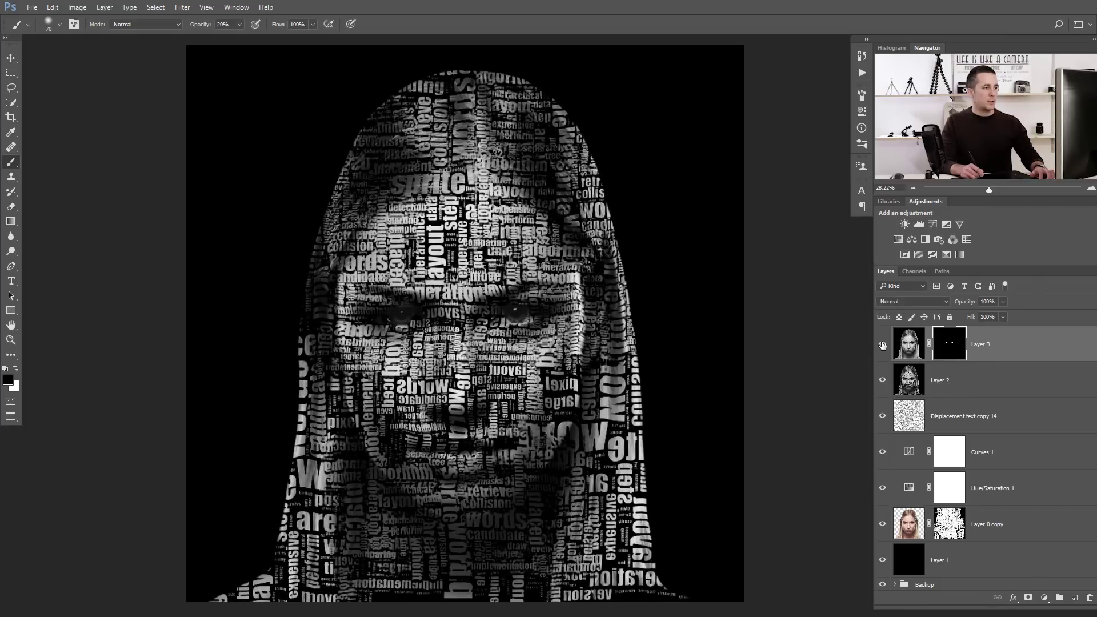
click(882, 345)
click(883, 344)
click(883, 345)
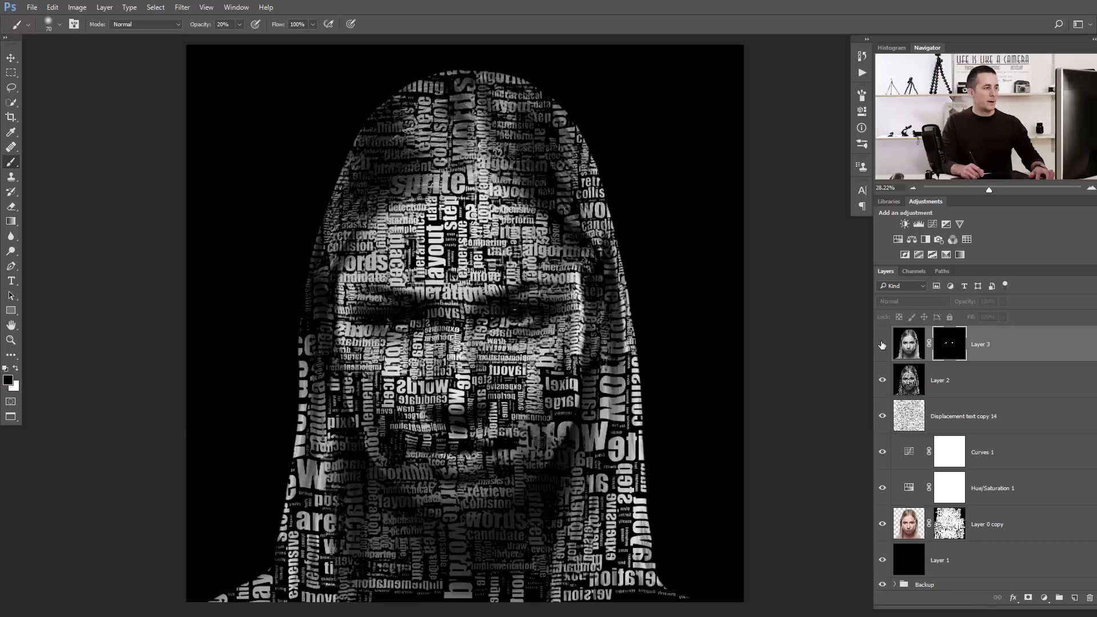
click(883, 345)
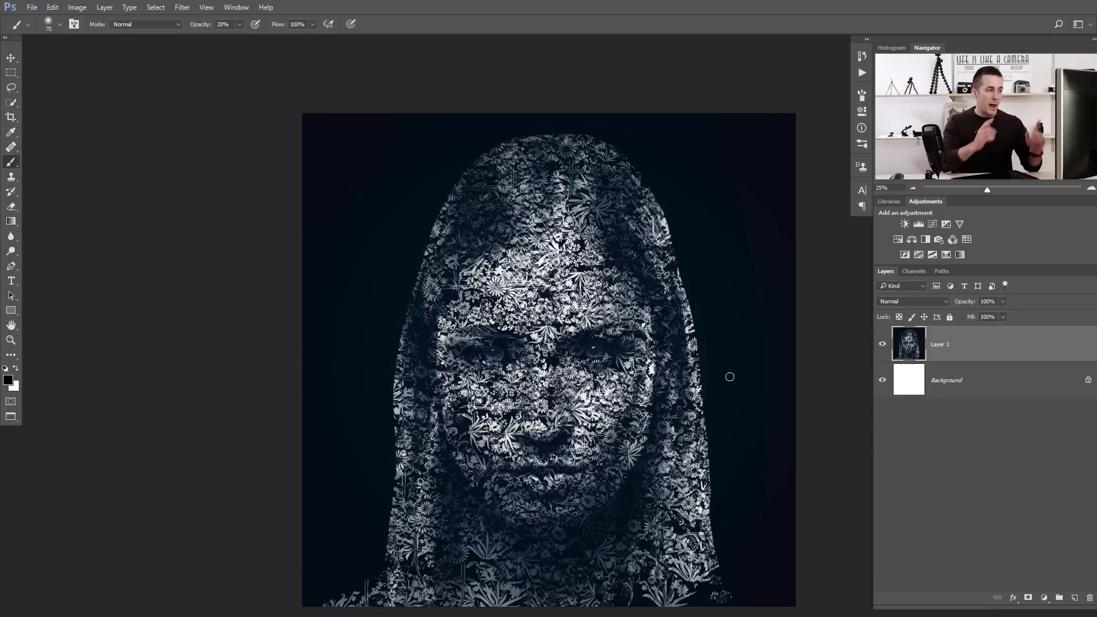
Step: Examine the finished flower-pattern portrait, checking the eye detail up close and the effect over the full face
scroll(510, 339, up, 5)
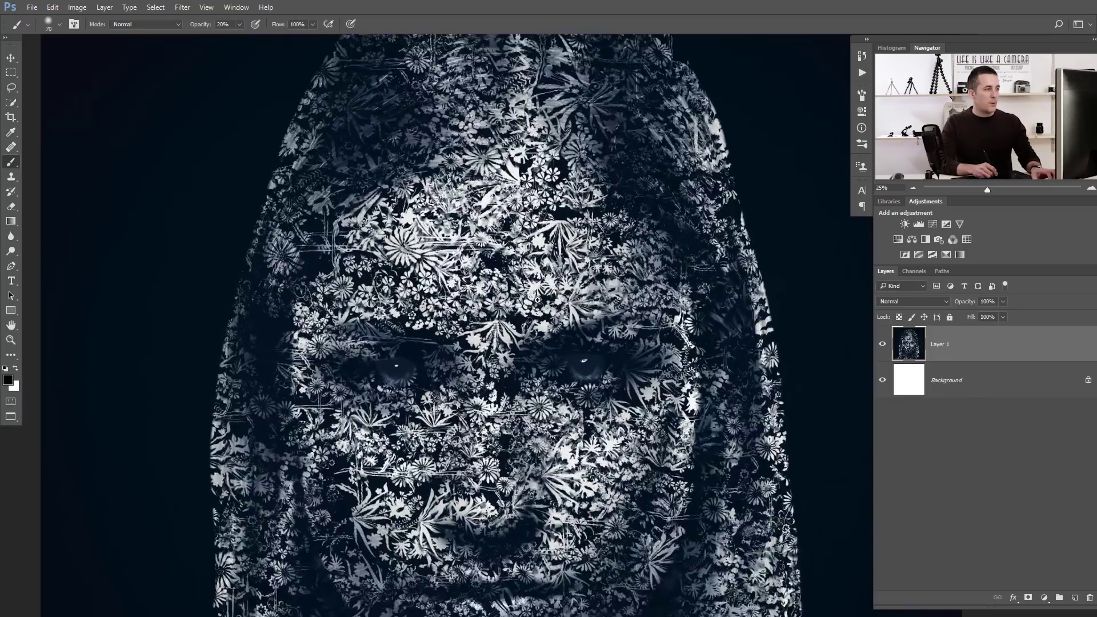
scroll(511, 339, up, 4)
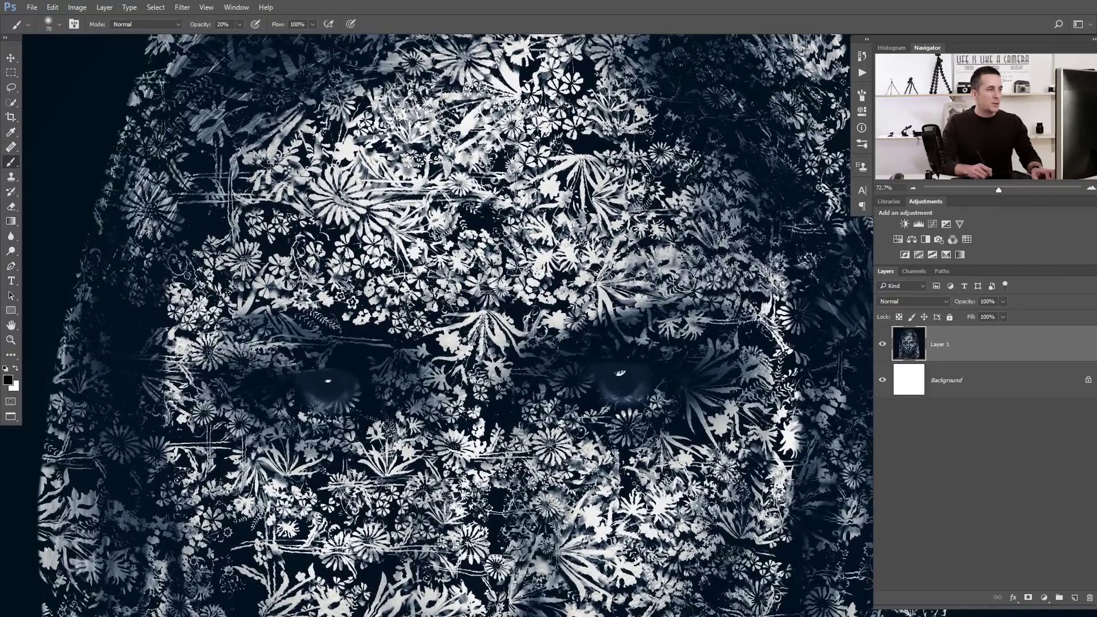
scroll(645, 337, down, 3)
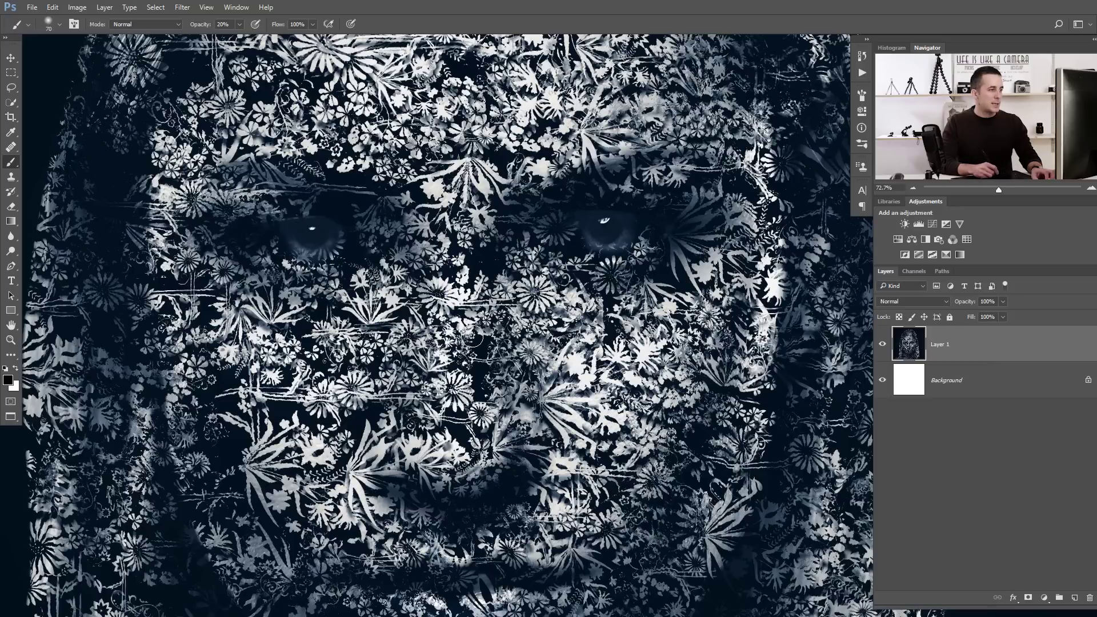
scroll(612, 348, down, 8)
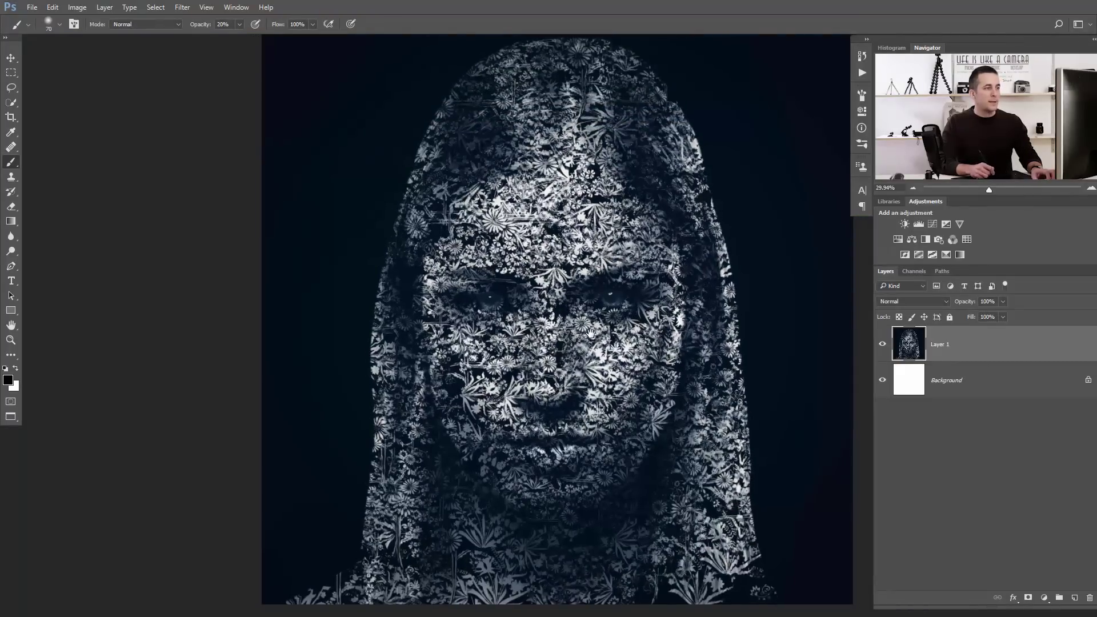
drag(595, 310, 550, 310)
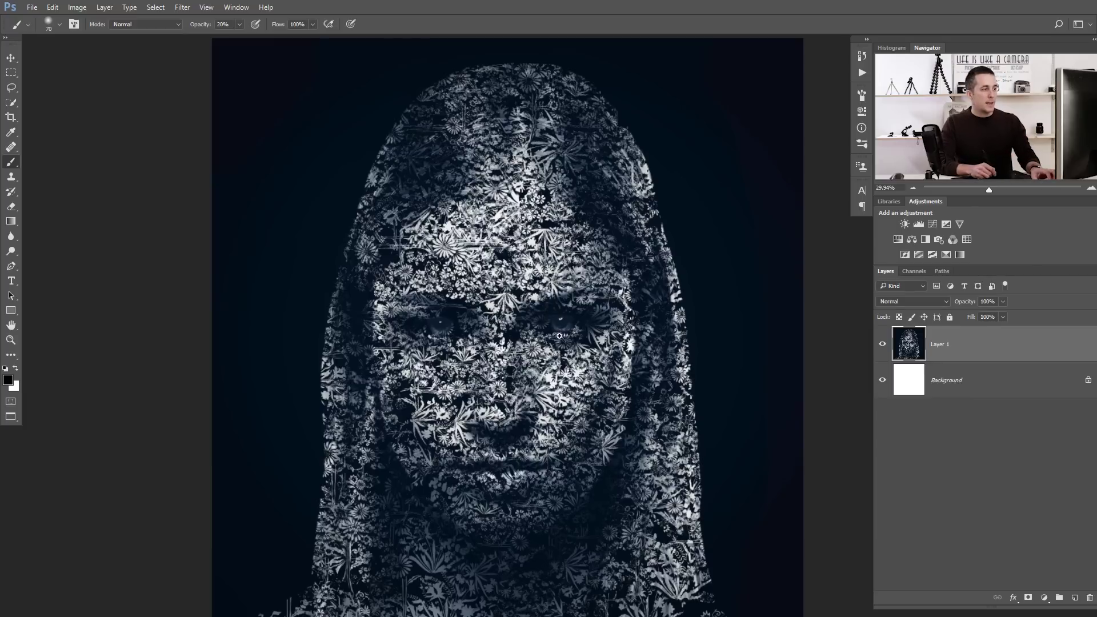
drag(559, 336, 550, 352)
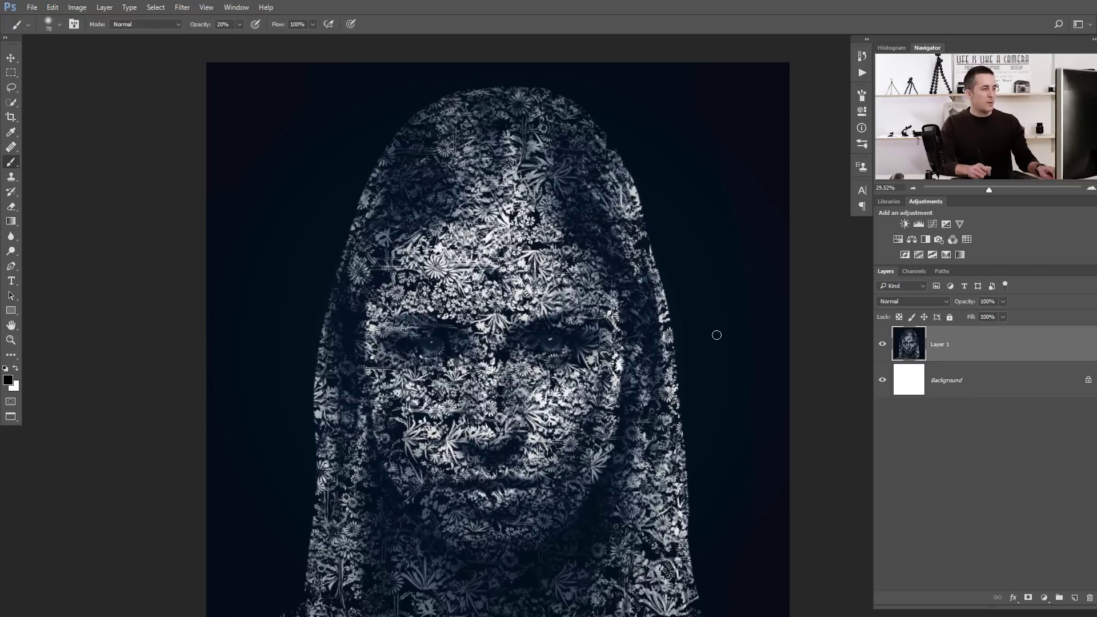